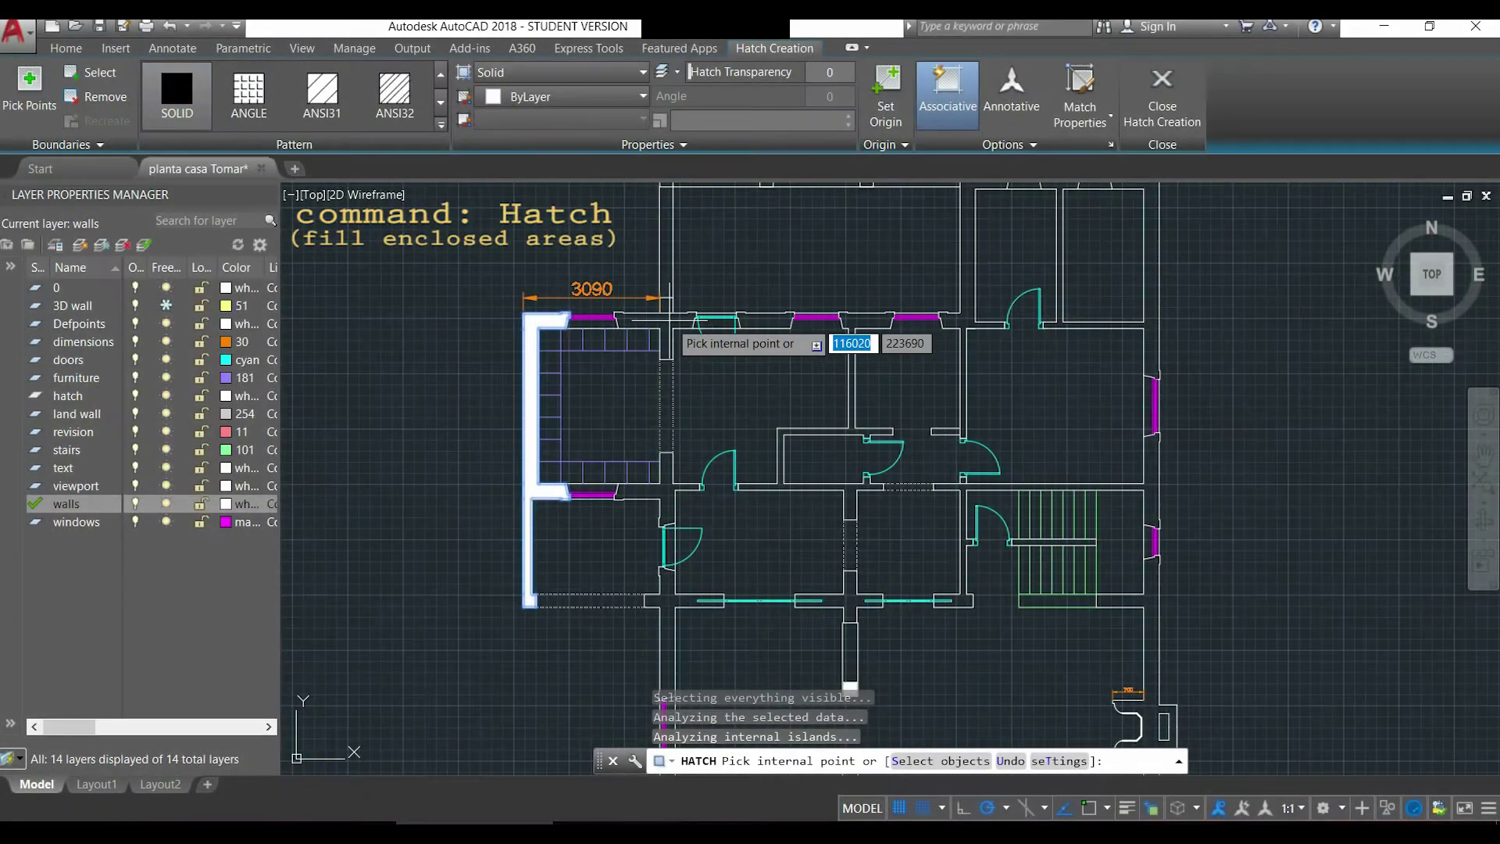
{"action": "scroll", "coordinate": [669, 316], "scroll_direction": "up", "scroll_amount": 2}
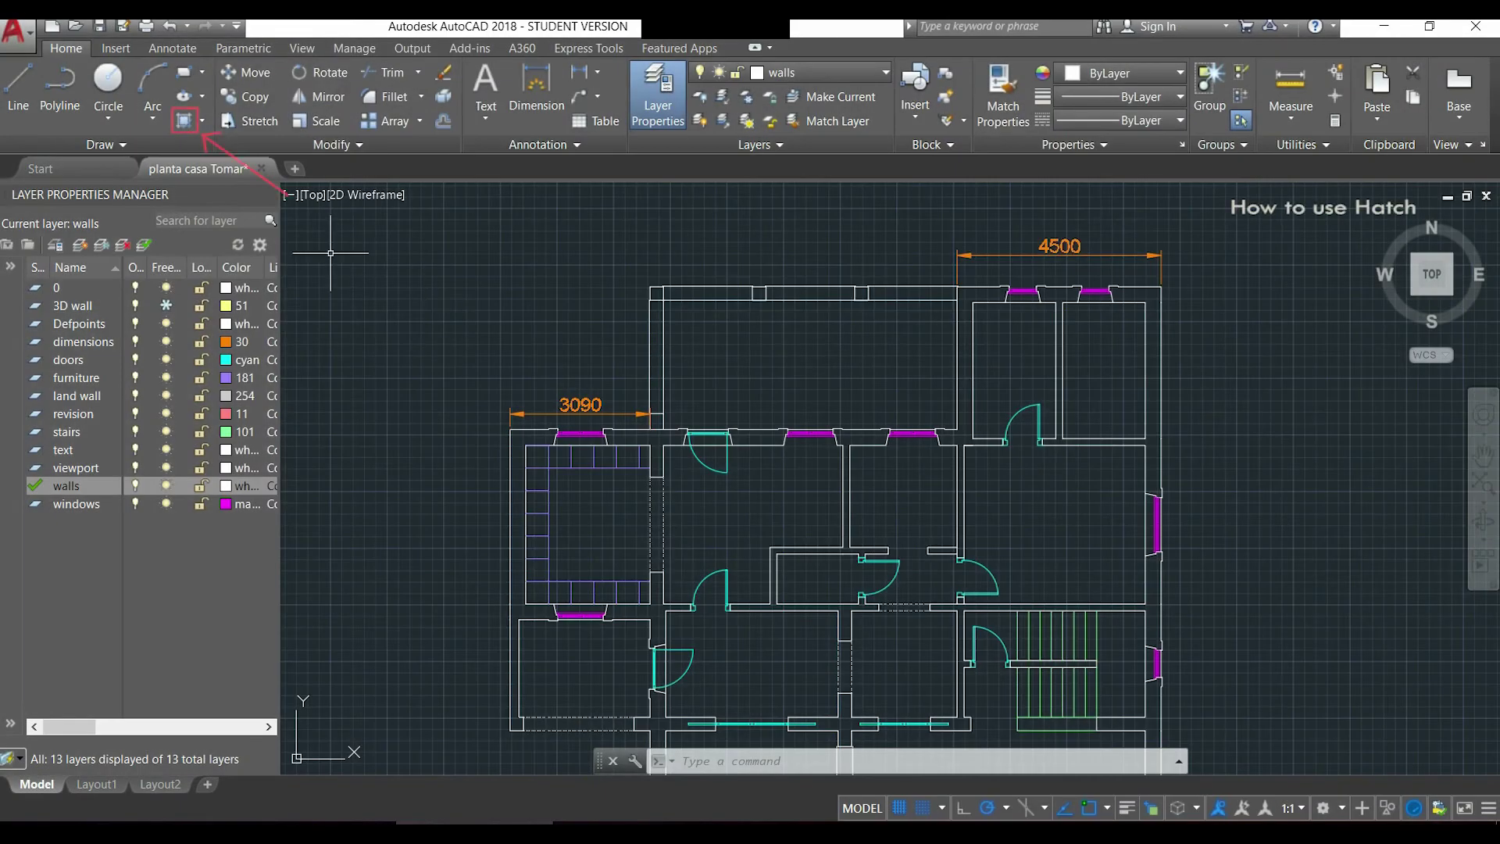
Start a hatch inside the top-wall window opening and shift the plan view down.
{"action": "left_click", "coordinate": [181, 124]}
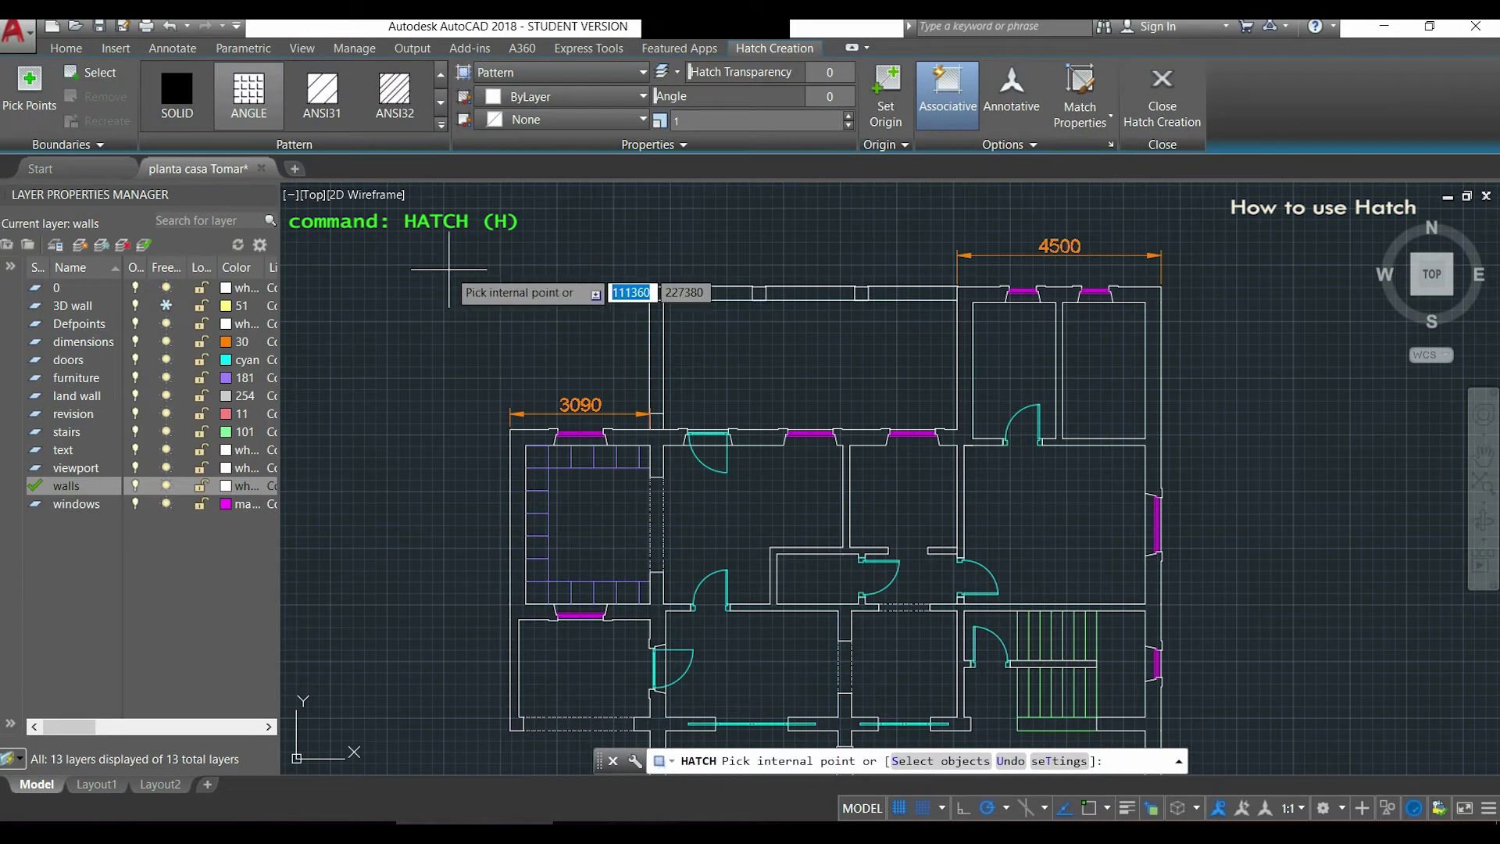
{"action": "scroll", "coordinate": [785, 481], "scroll_direction": "up", "scroll_amount": 3}
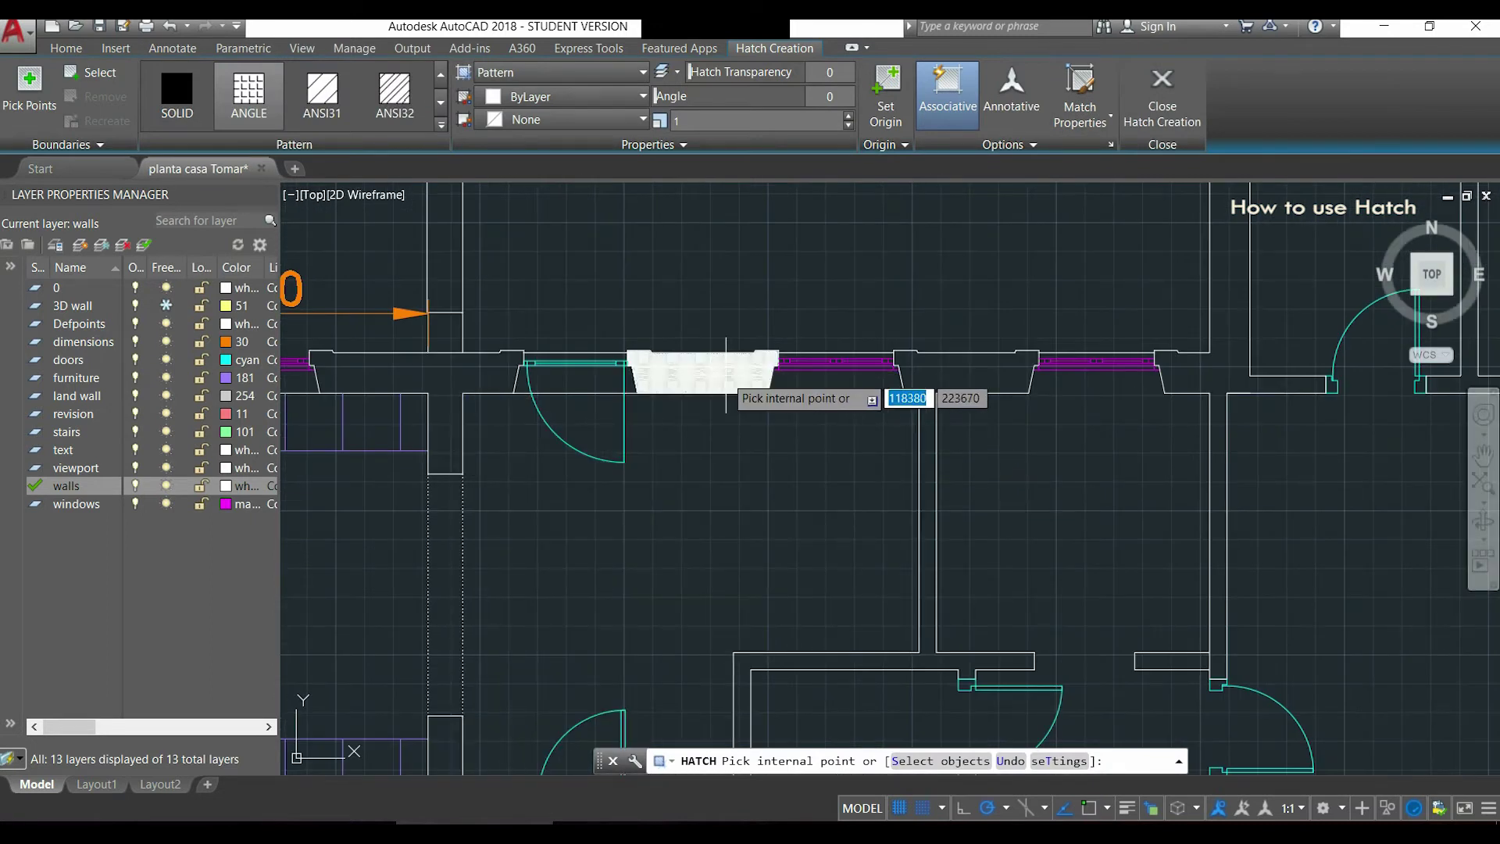
{"action": "left_click", "coordinate": [727, 373]}
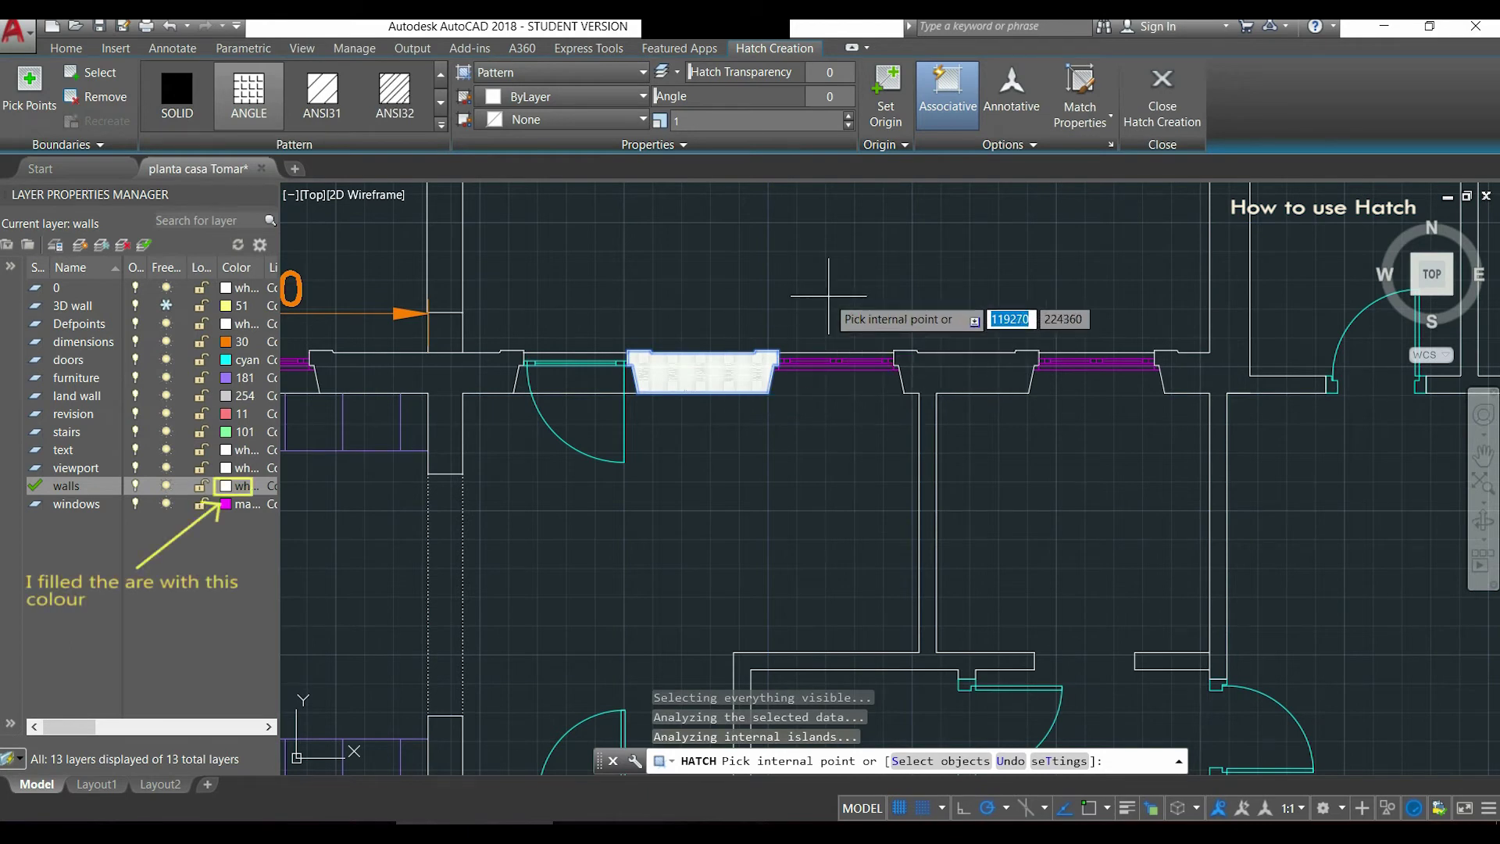
{"action": "scroll", "coordinate": [829, 295], "scroll_direction": "down", "scroll_amount": 2}
{"action": "middle_click_drag", "start_coordinate": [828, 295], "coordinate": [812, 400]}
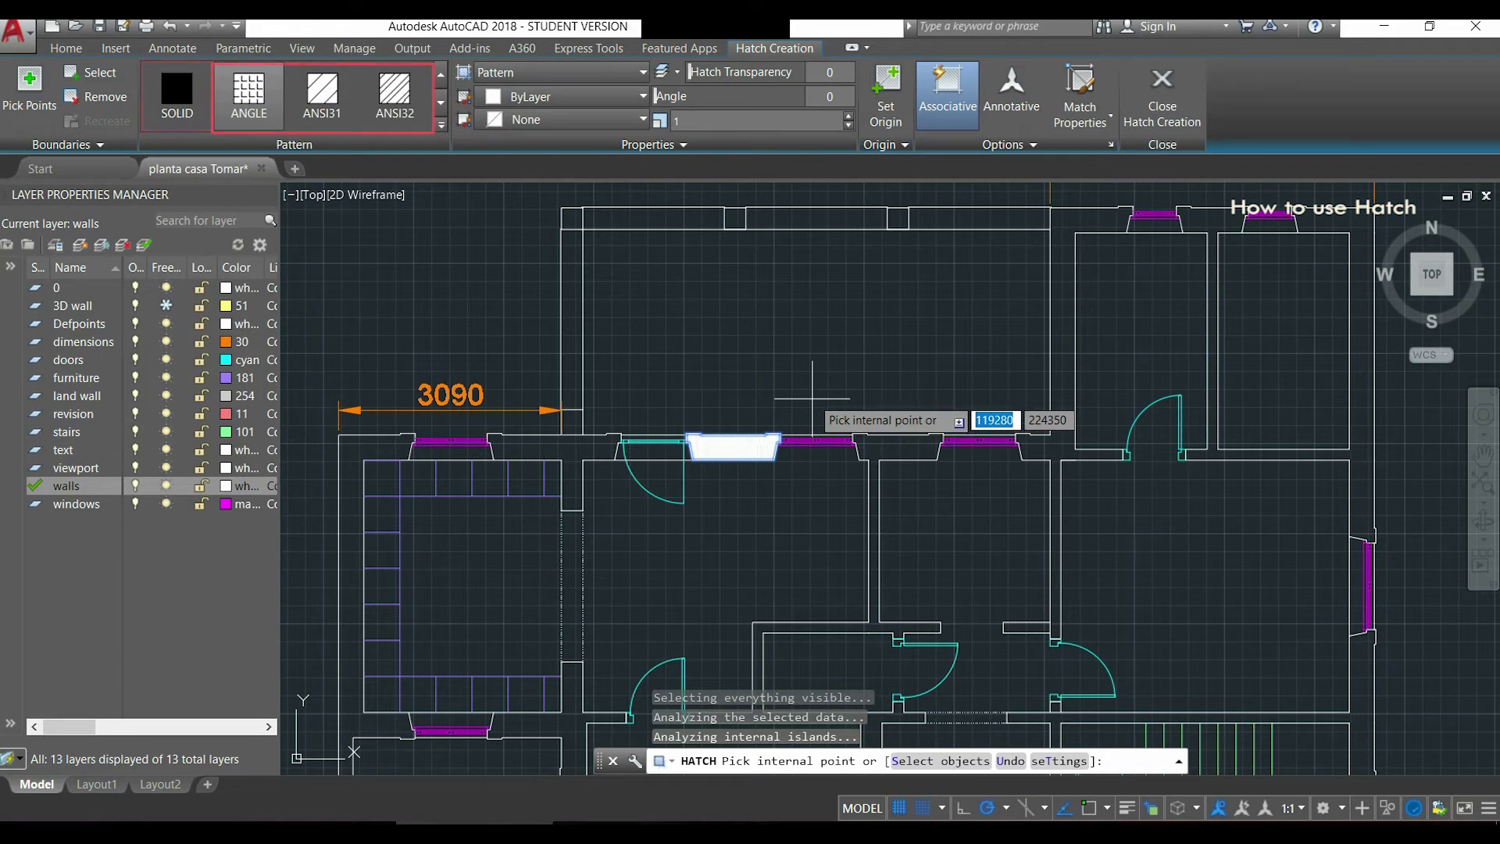
Fill the window opening with the ANSI32 pattern at scale 10 and end the hatch.
{"action": "left_click", "coordinate": [332, 110]}
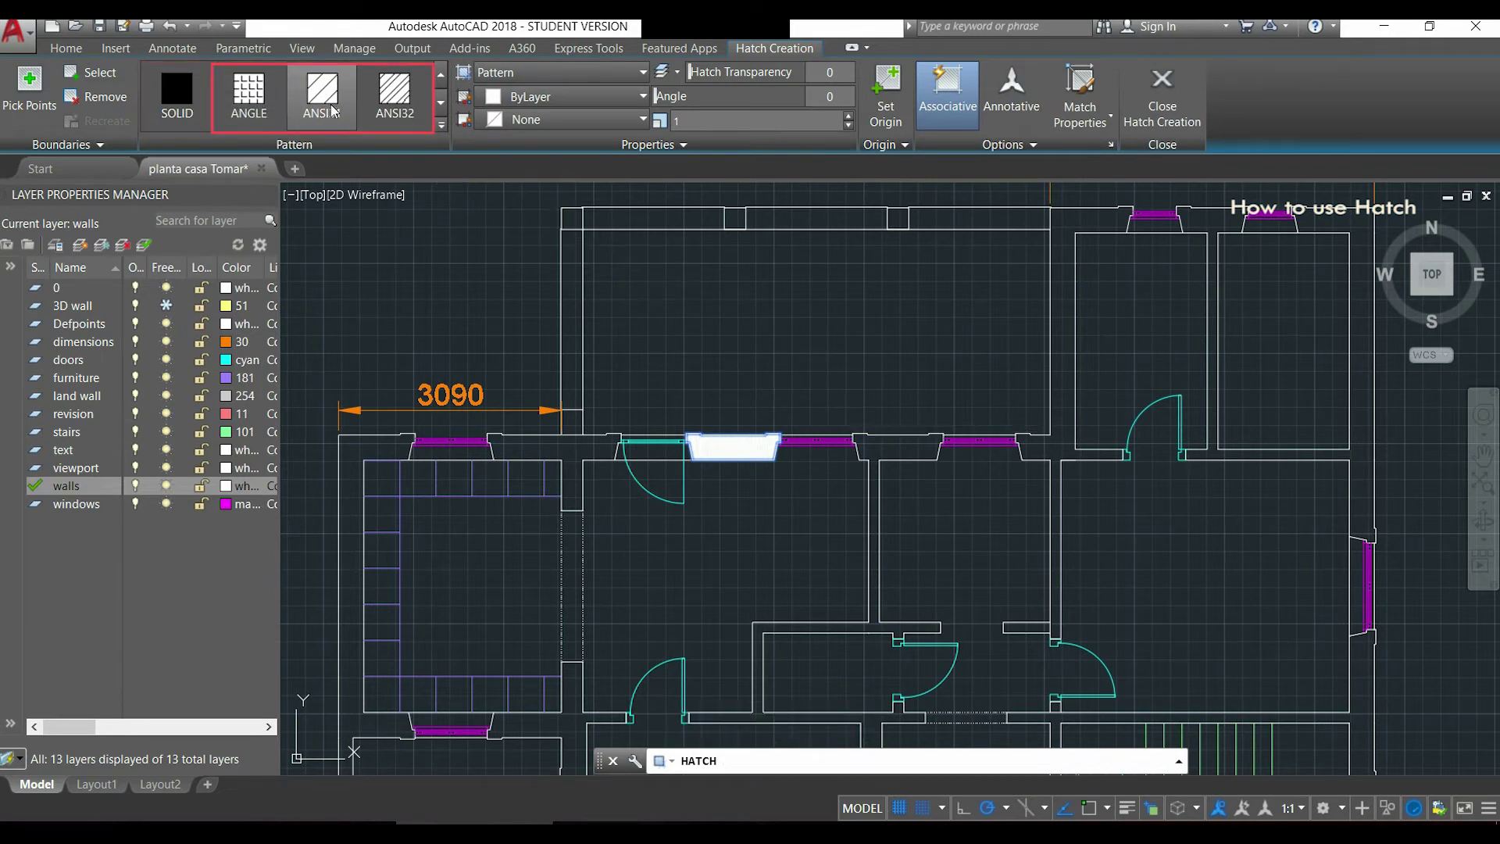
{"action": "left_click", "coordinate": [394, 110]}
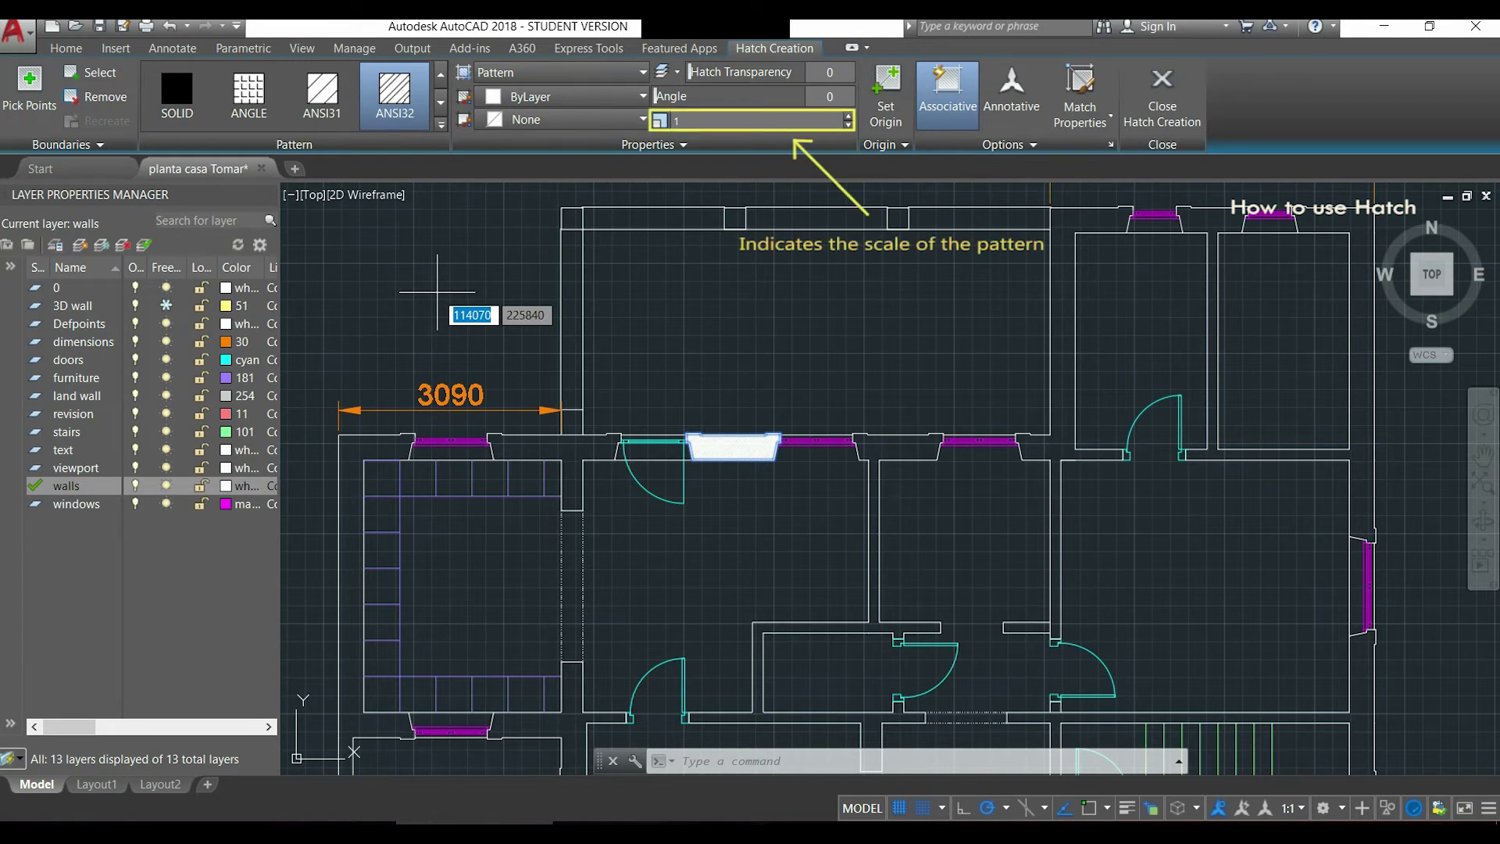
{"action": "left_click", "coordinate": [706, 121]}
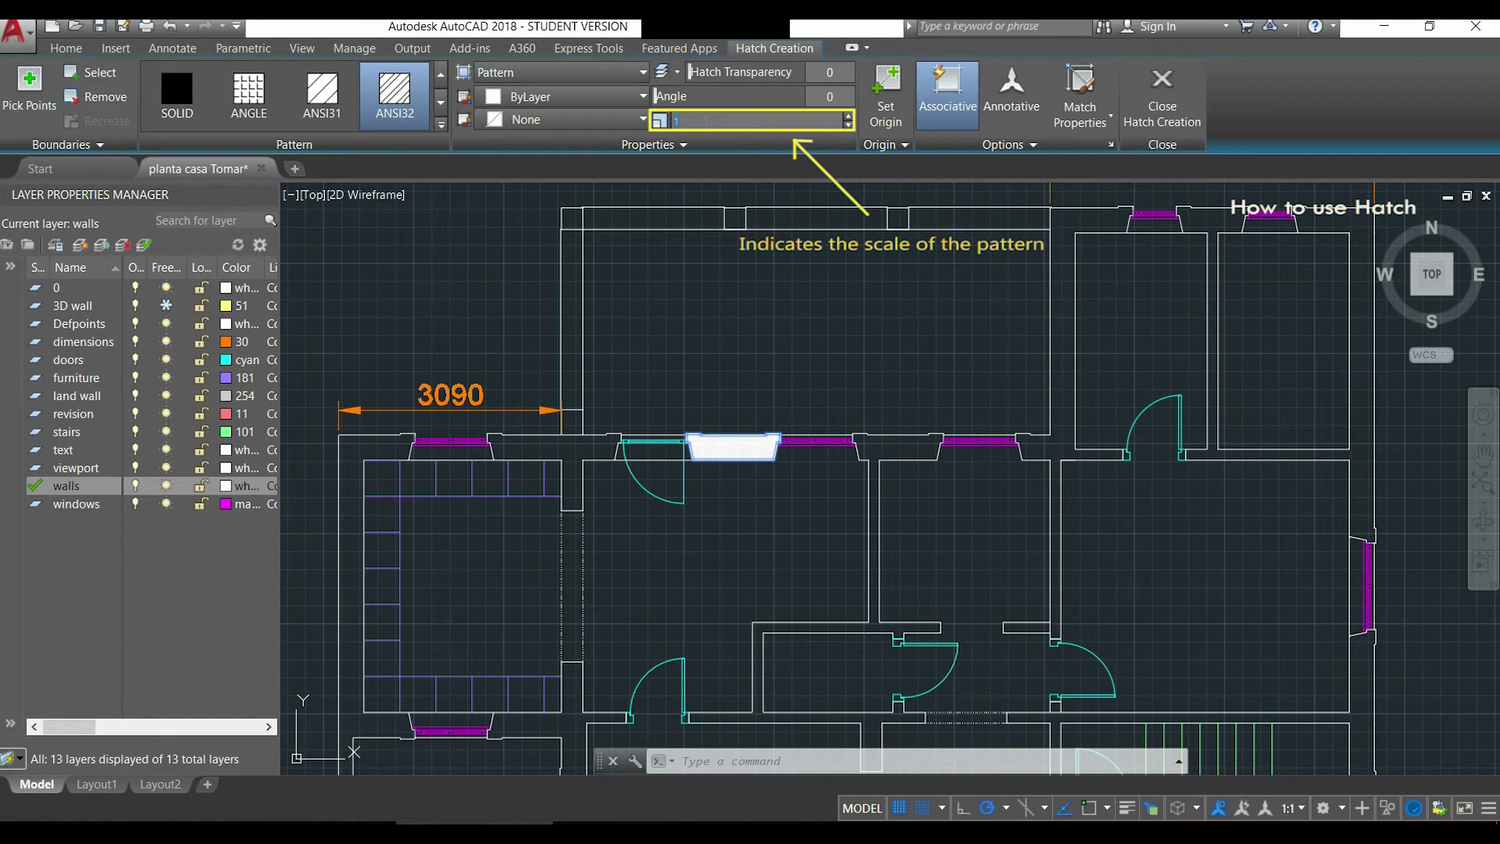
{"action": "type", "text": "10"}
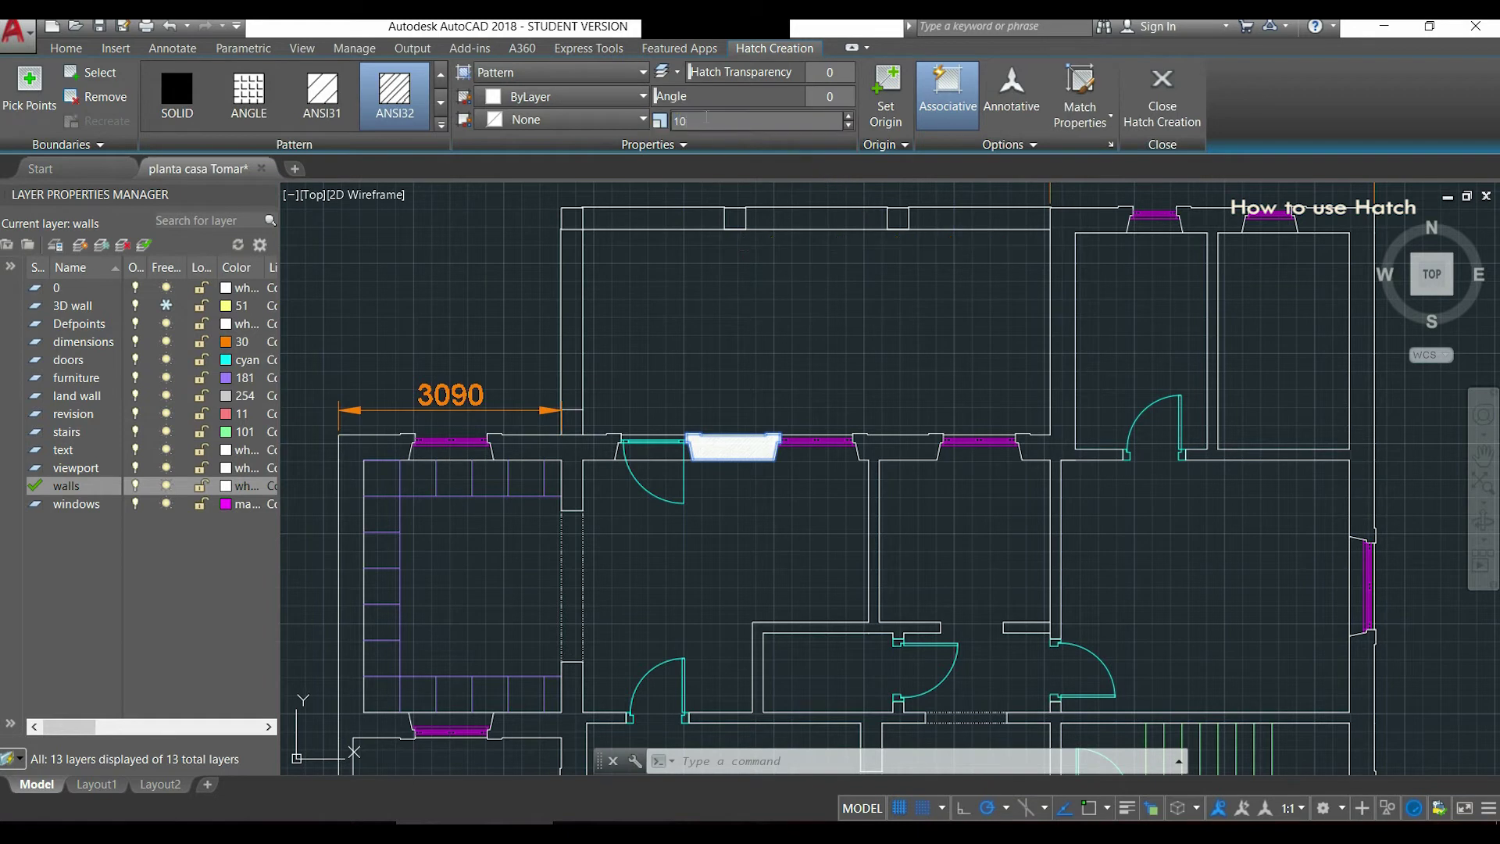
{"action": "key", "text": "Return"}
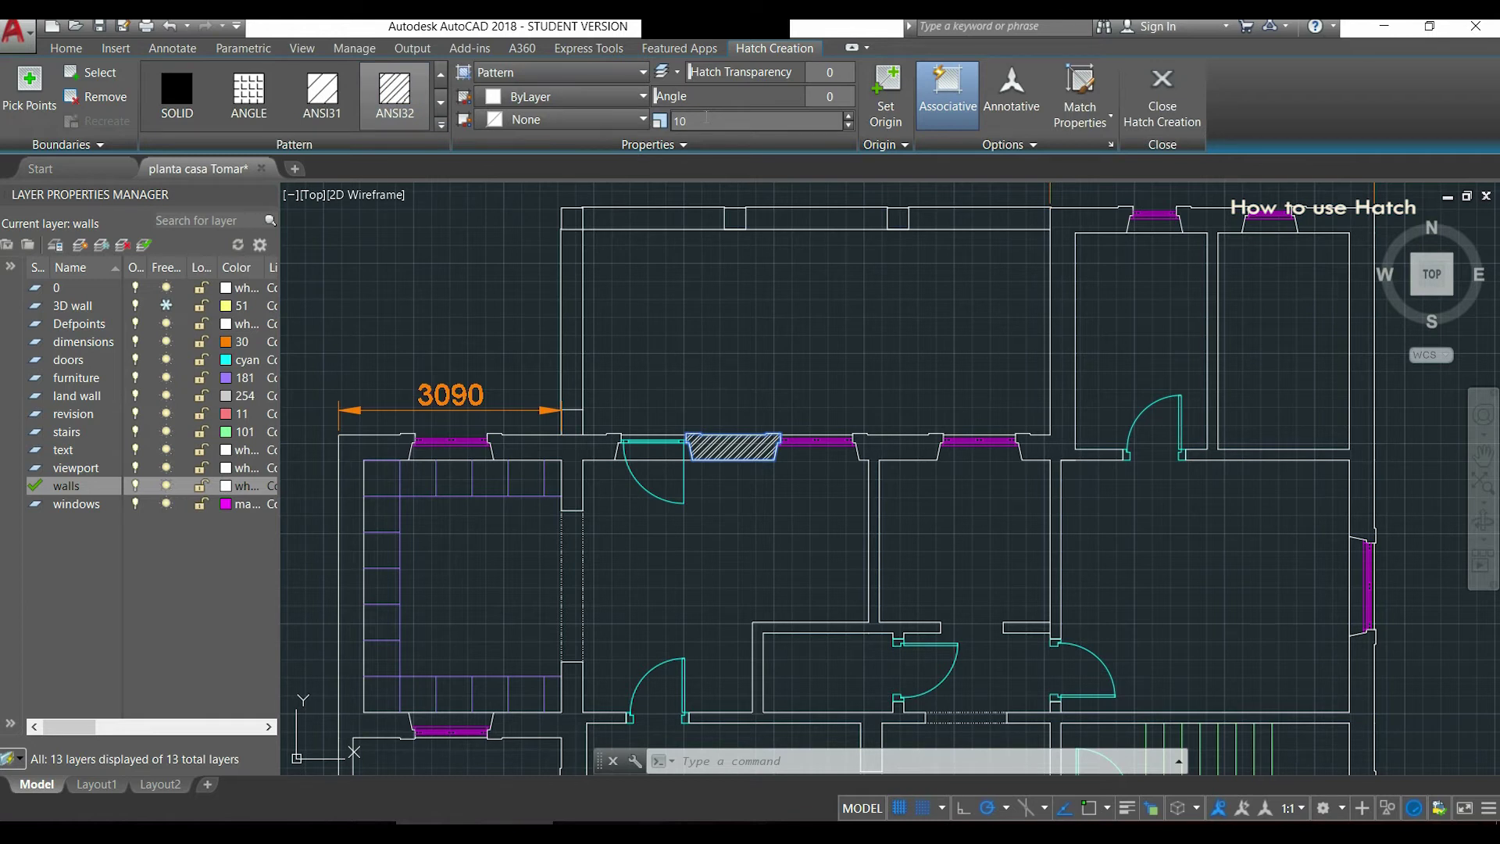
{"action": "key", "text": "Escape"}
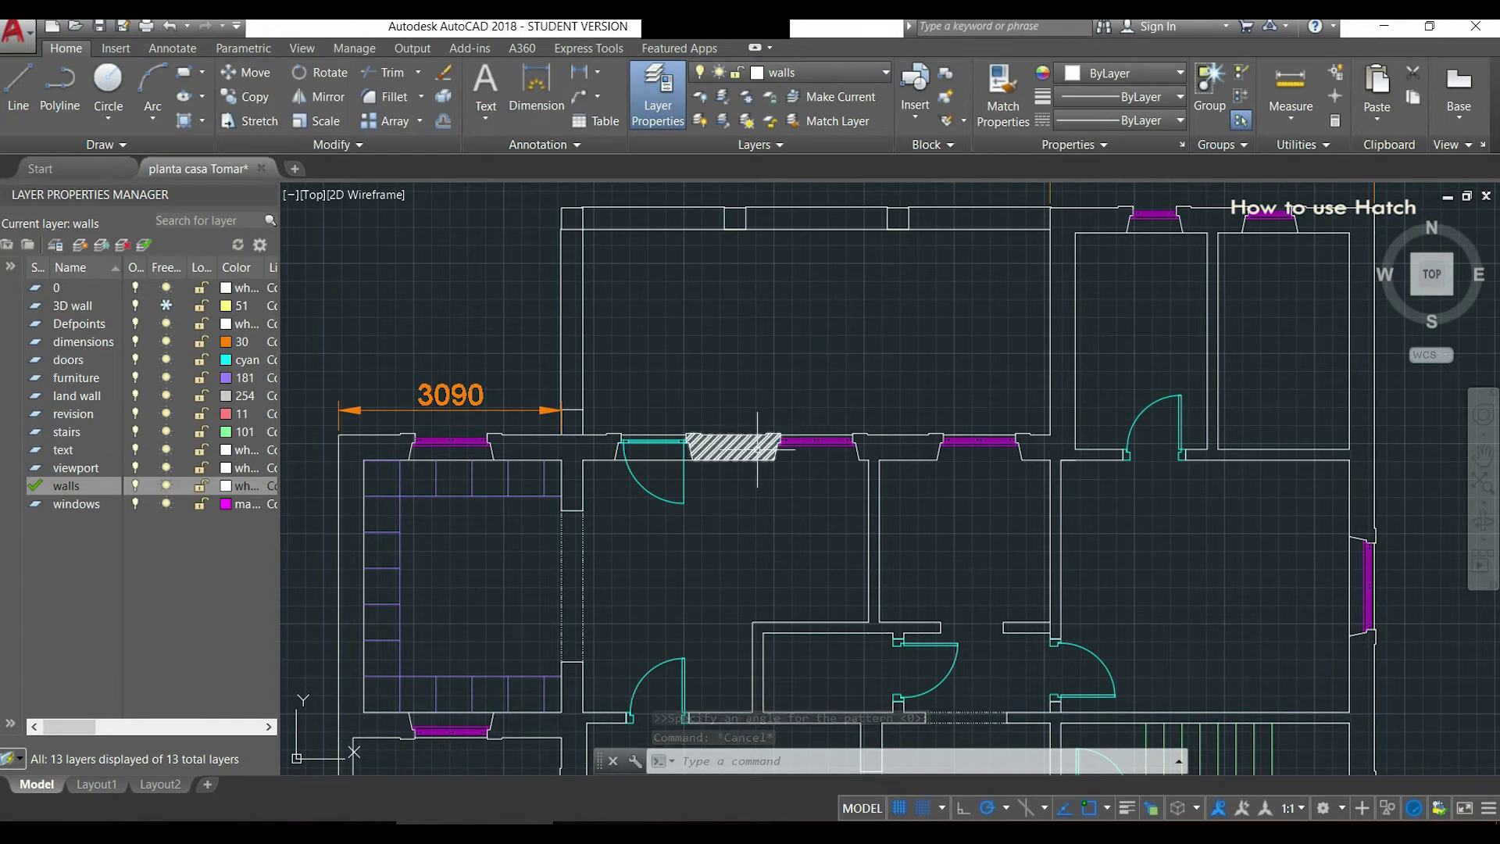
{"action": "mouse_move", "coordinate": [739, 446]}
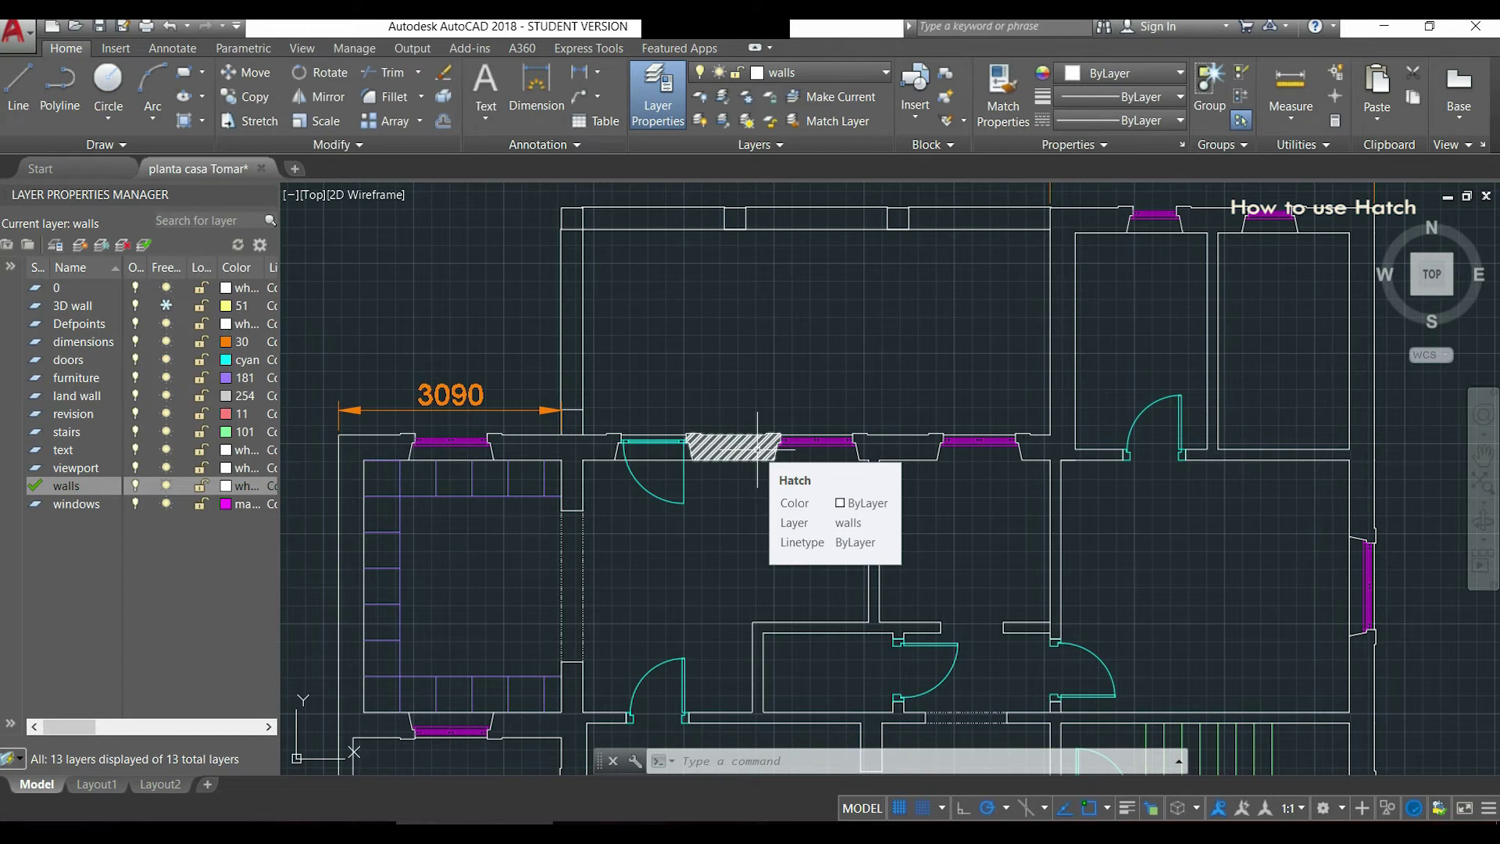
Select the window-opening hatch for editing, then cancel the selection.
{"action": "left_click", "coordinate": [757, 447]}
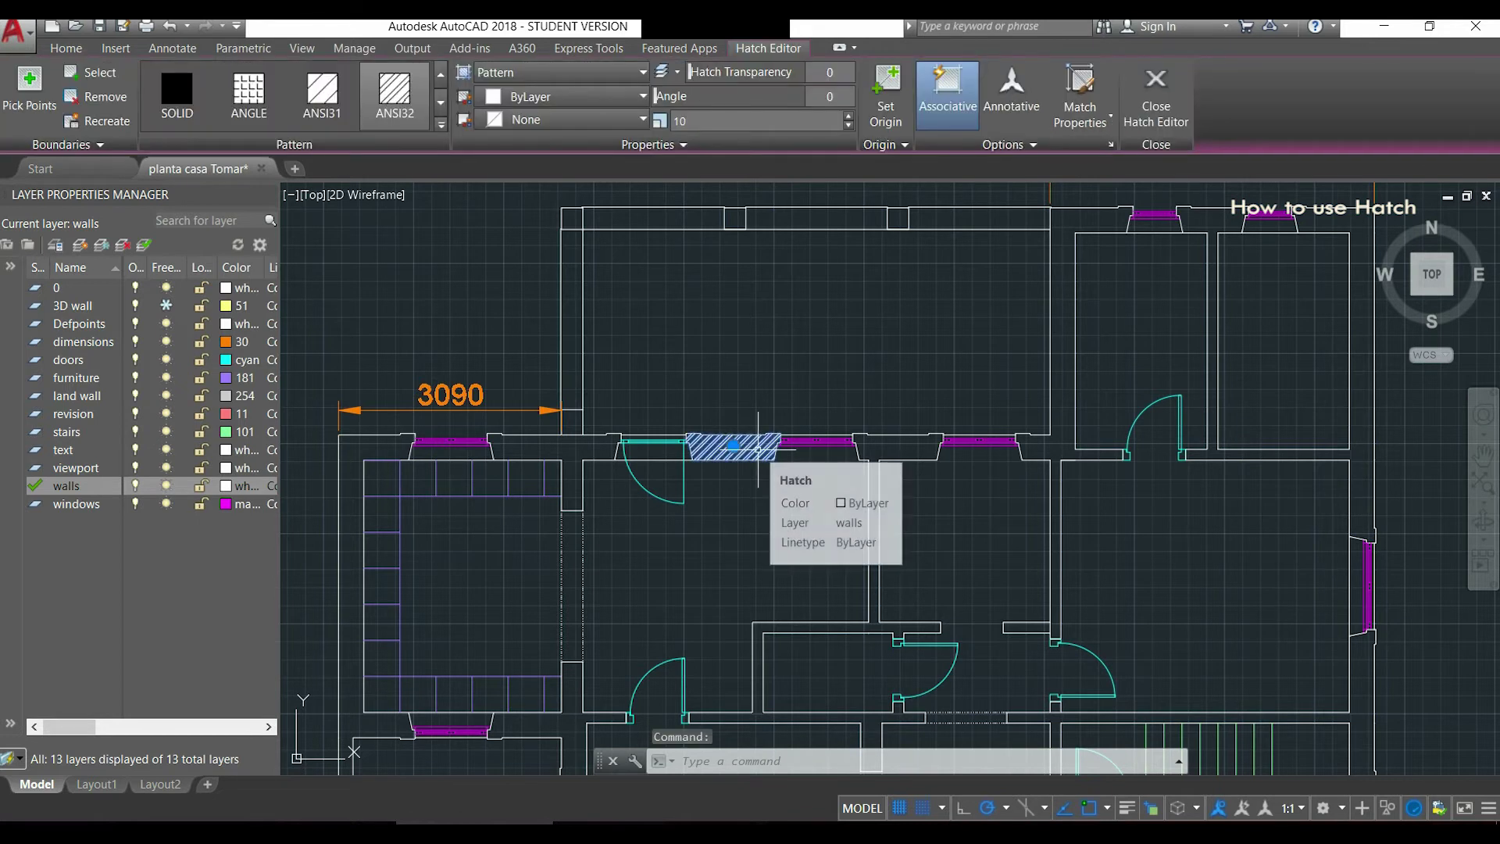
{"action": "key", "text": "Escape"}
{"action": "key", "text": "Escape"}
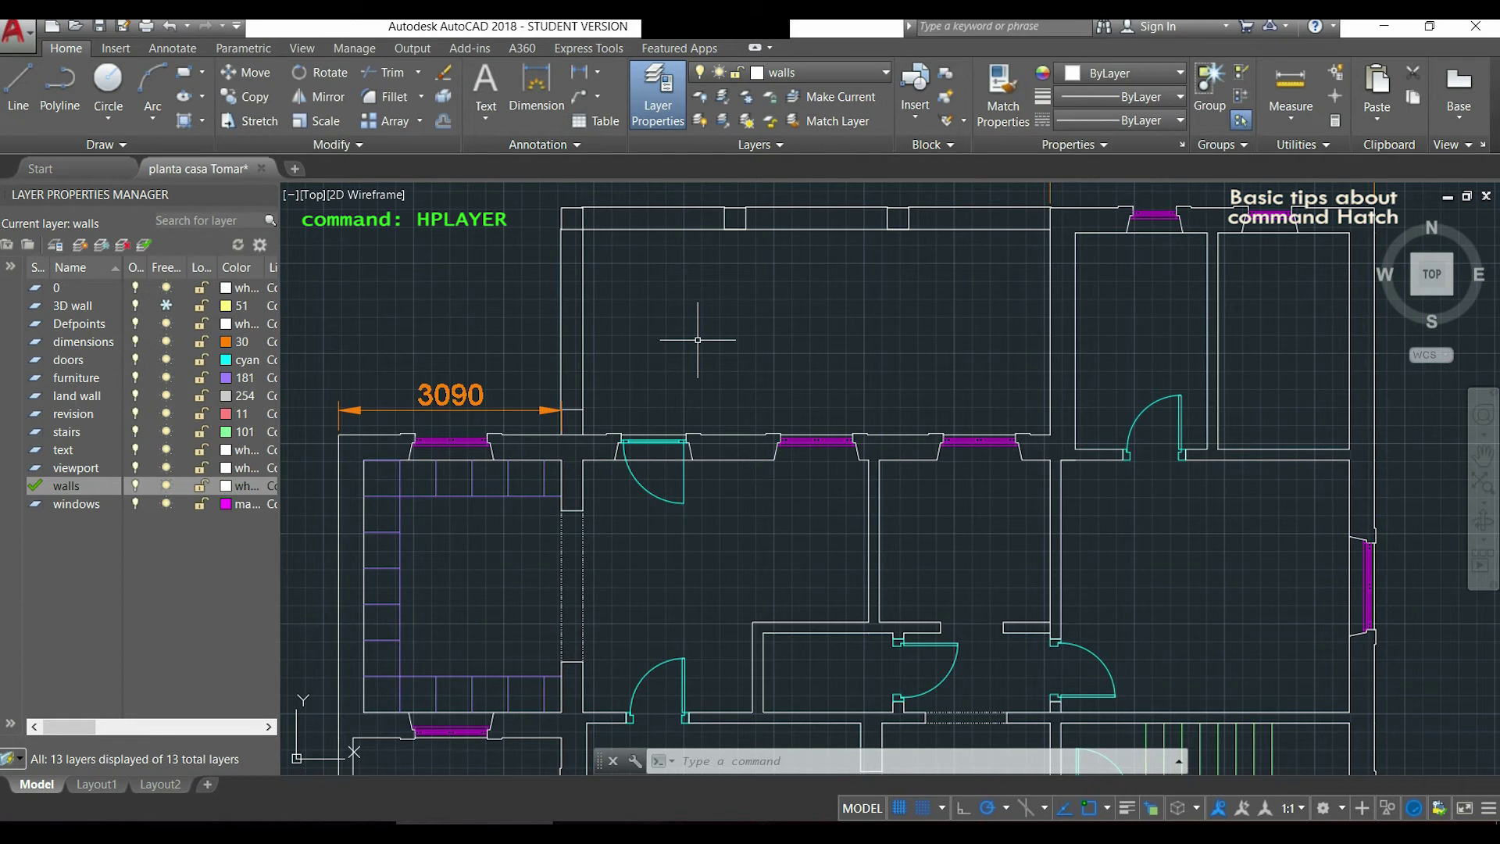
{"action": "type", "text": "HPLAYE"}
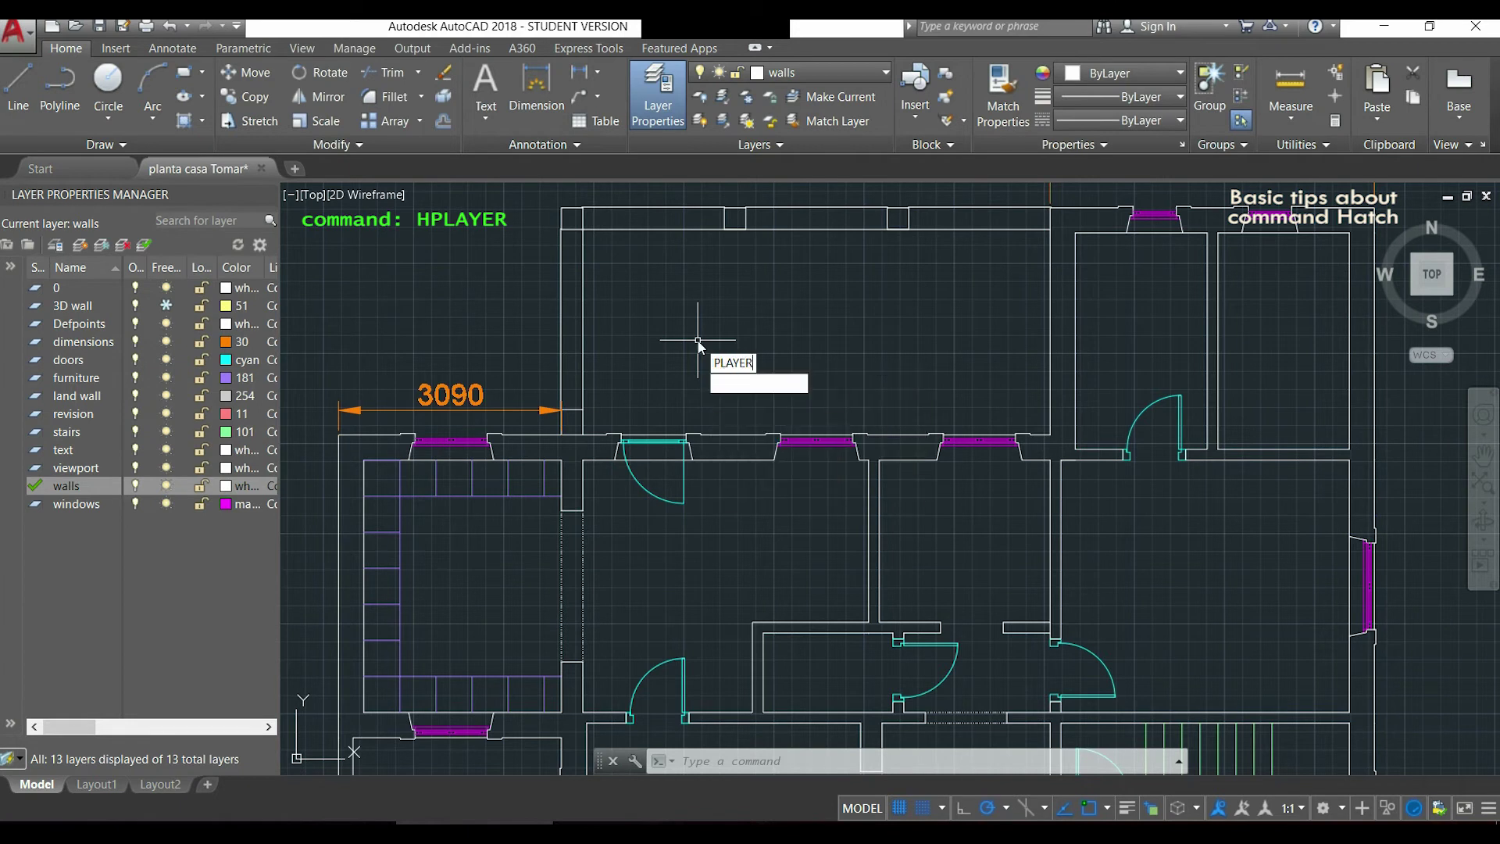
{"action": "type", "text": "R"}
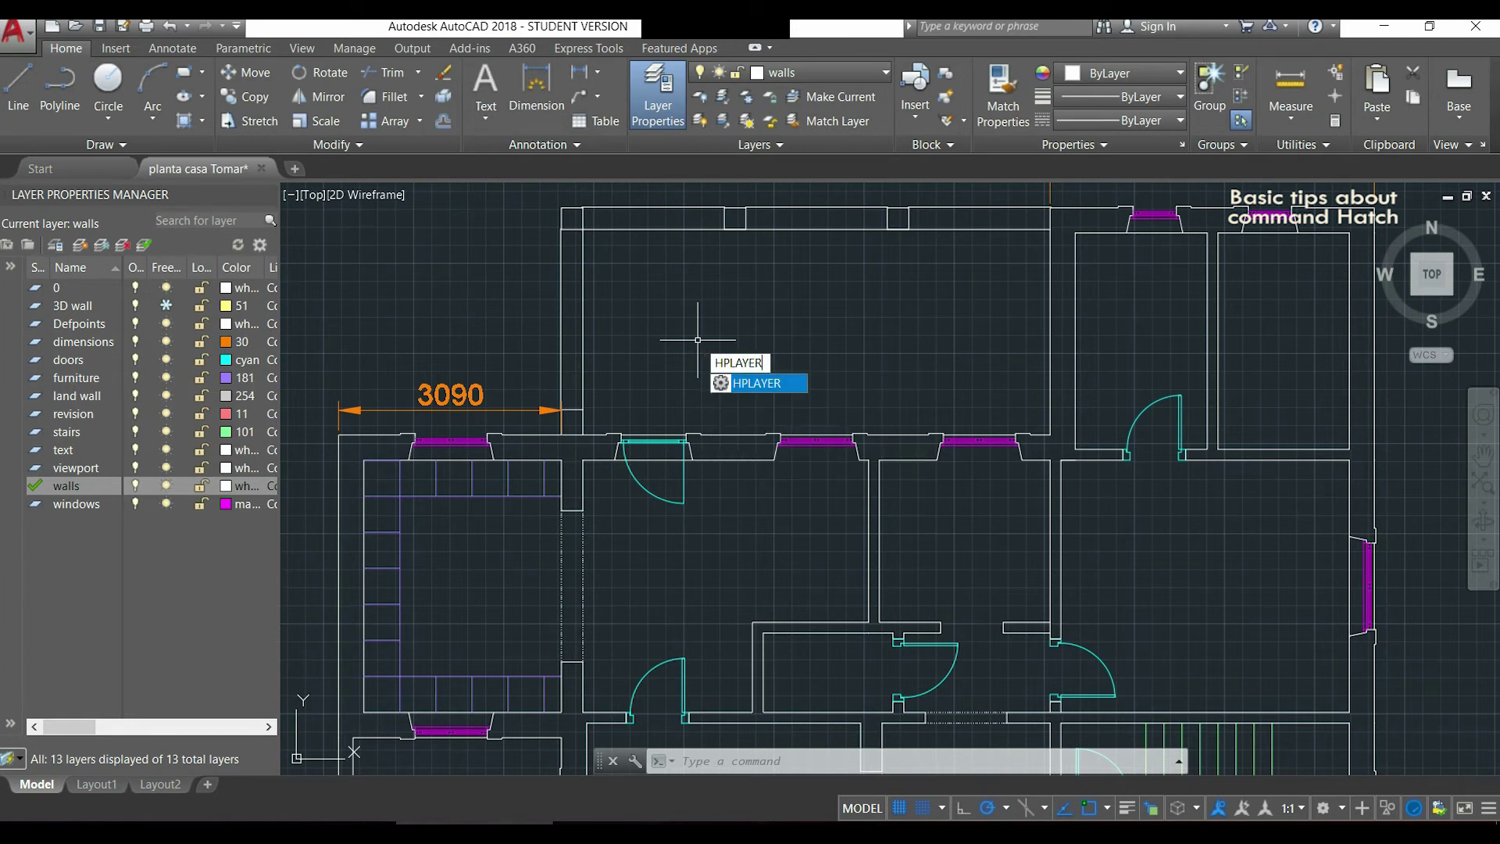
Set HPLAYER to 'hatch' so new hatches go on the hatch layer, then start HATCH.
{"action": "key", "text": "Return"}
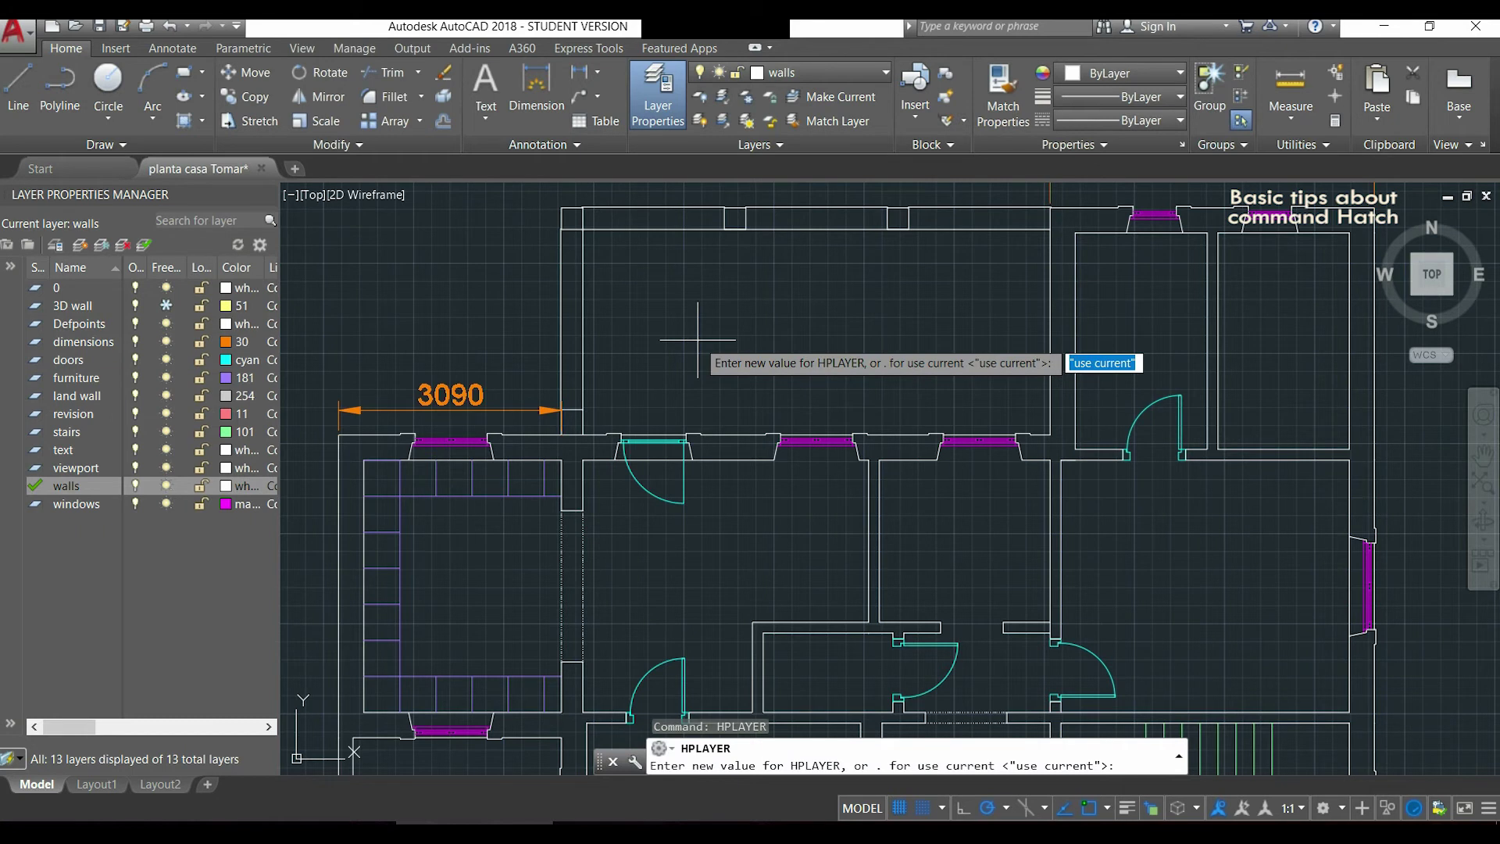
{"action": "type", "text": "hatch"}
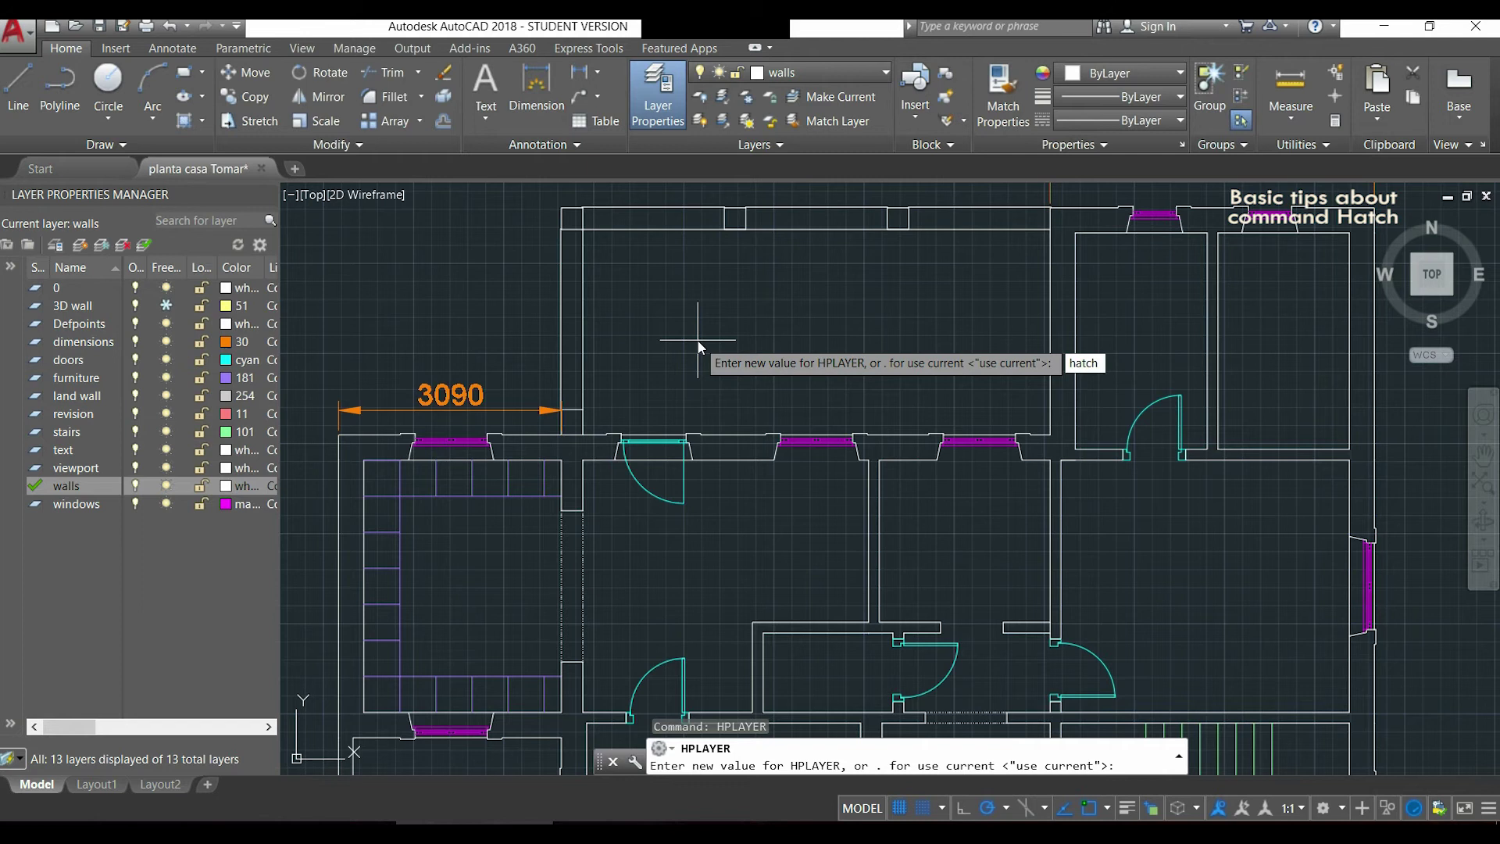
{"action": "key", "text": "Return"}
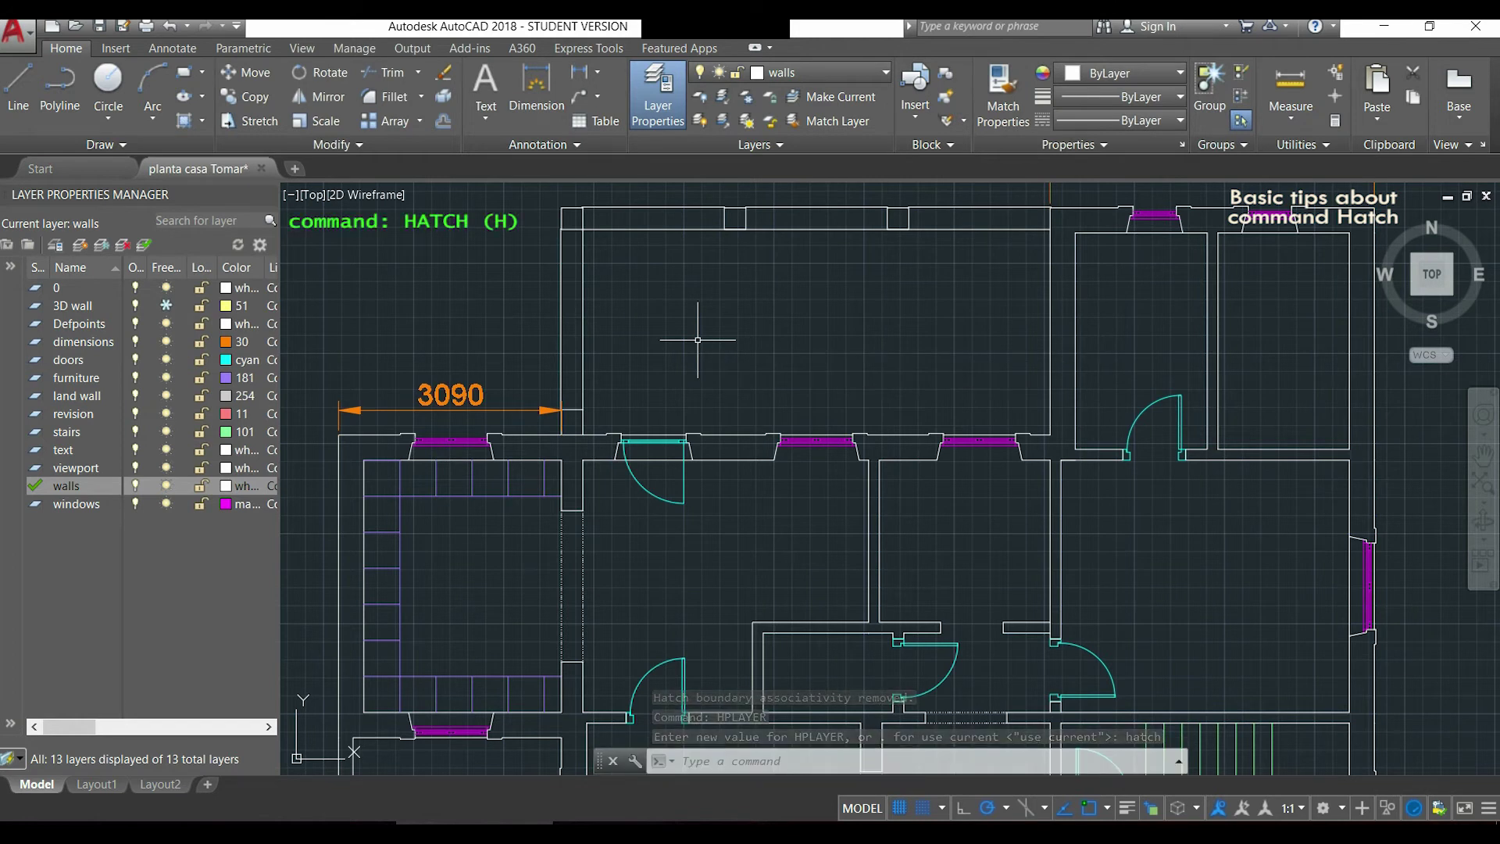
{"action": "type", "text": "H"}
{"action": "key", "text": "Return"}
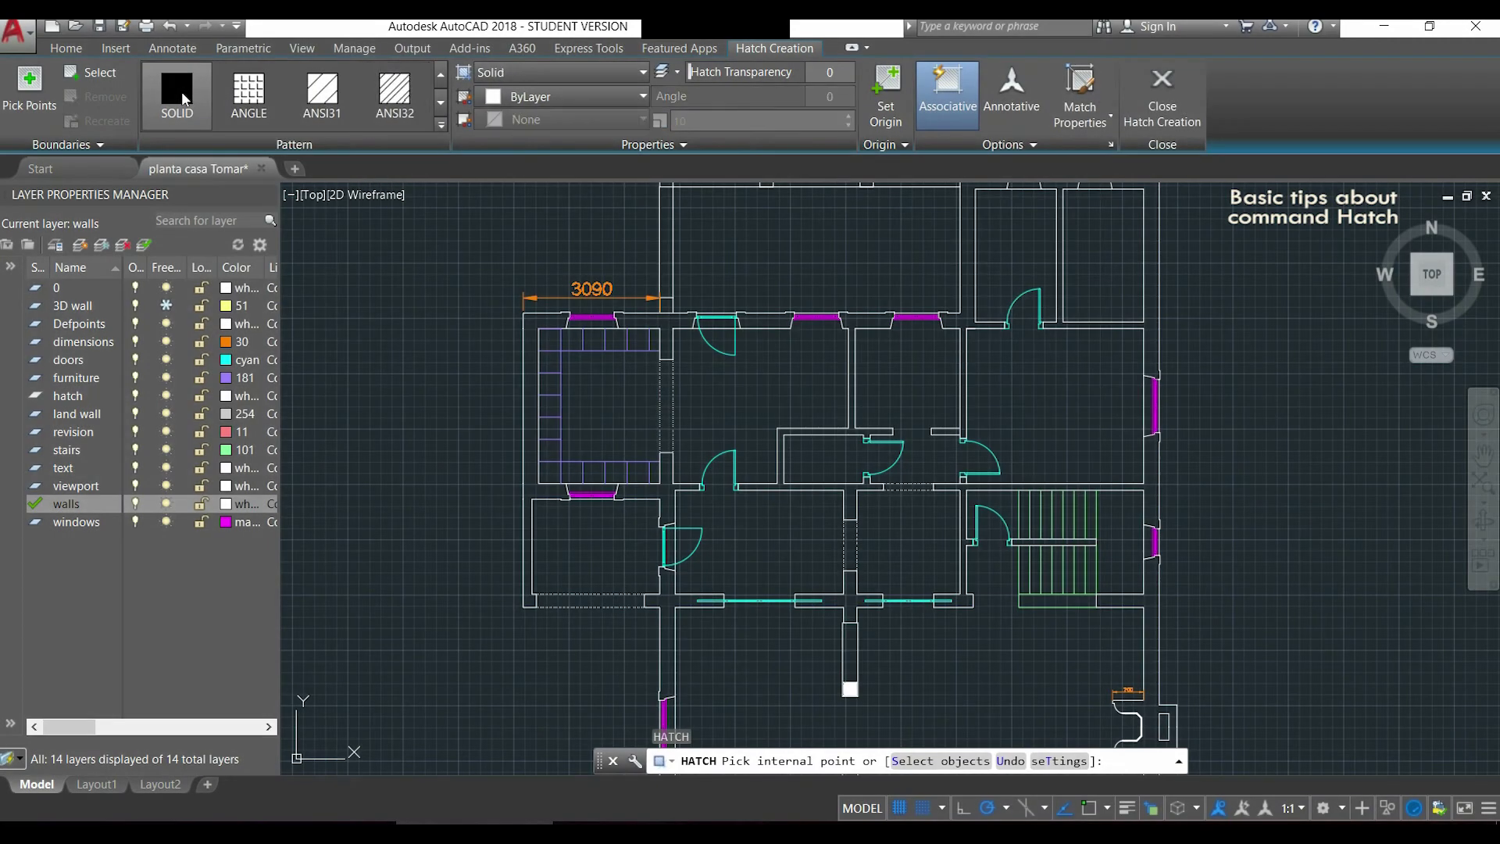
Switch the hatch to Solid and pick the left wall and top wall sections.
{"action": "left_click", "coordinate": [184, 98]}
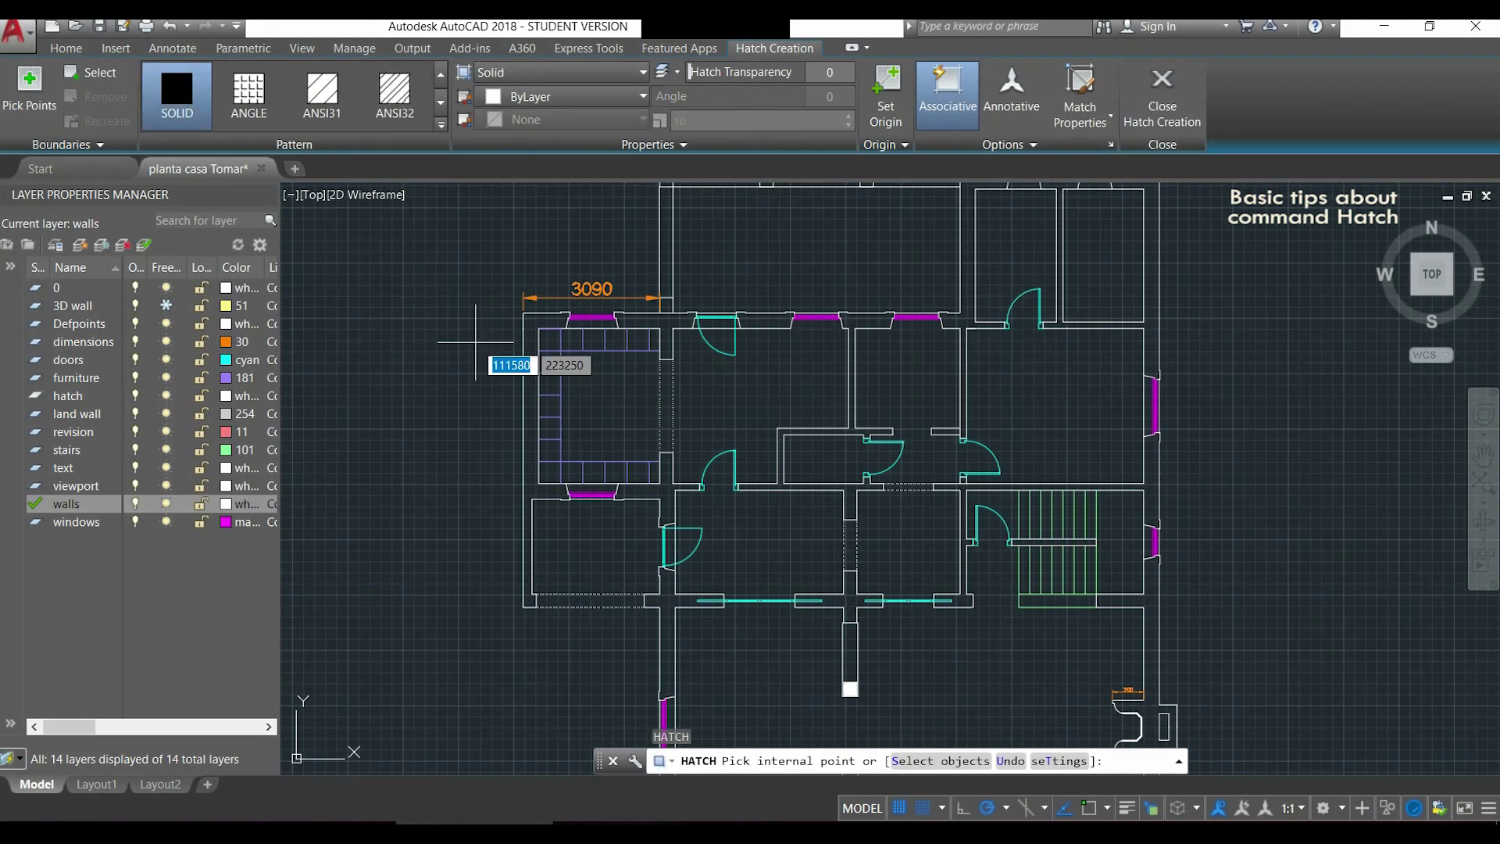
{"action": "left_click", "coordinate": [529, 352]}
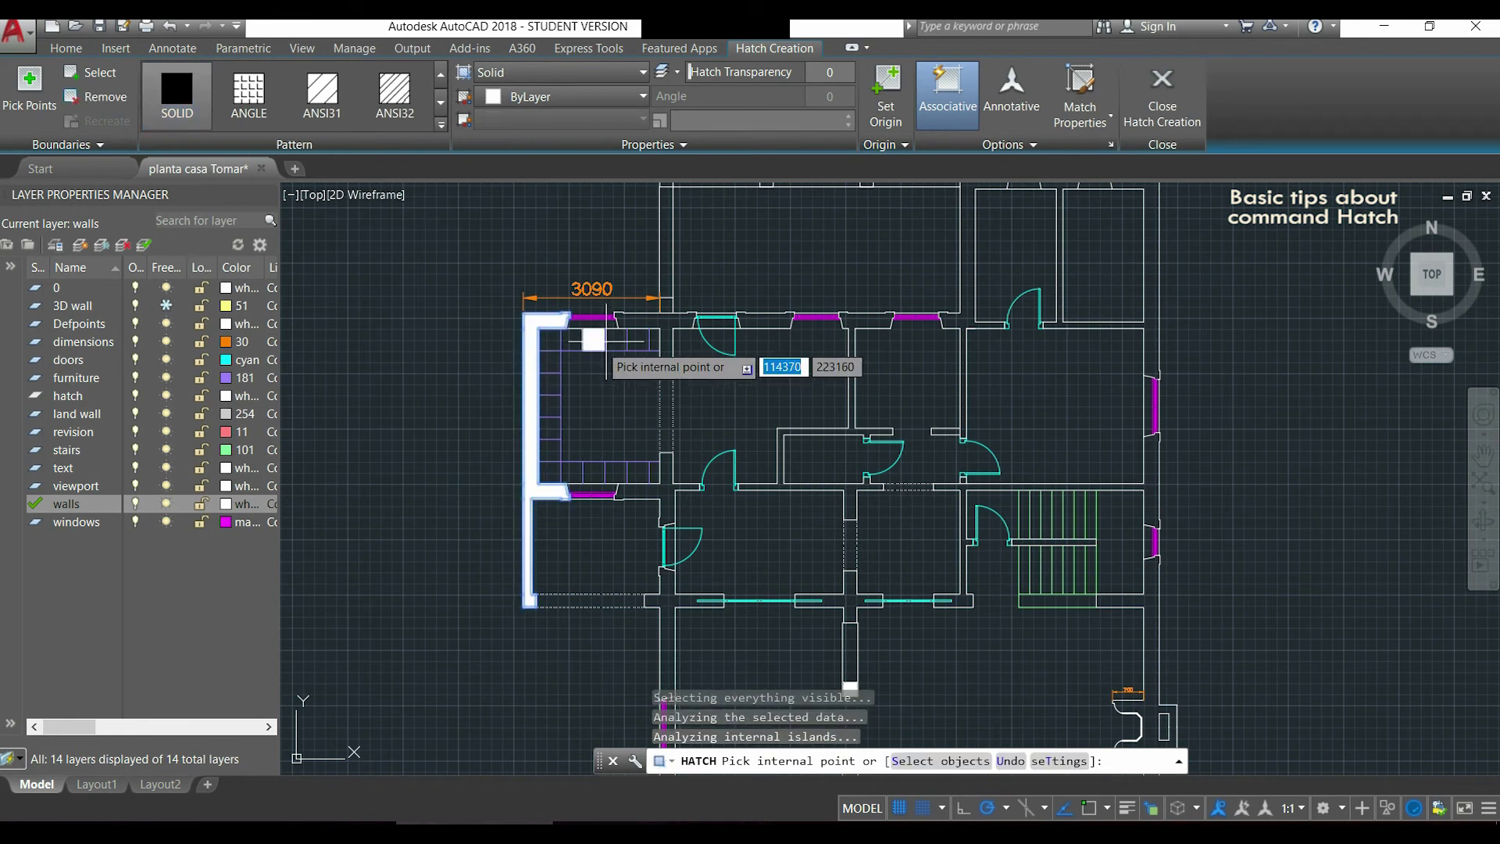
{"action": "scroll", "coordinate": [666, 352], "scroll_direction": "up", "scroll_amount": 2}
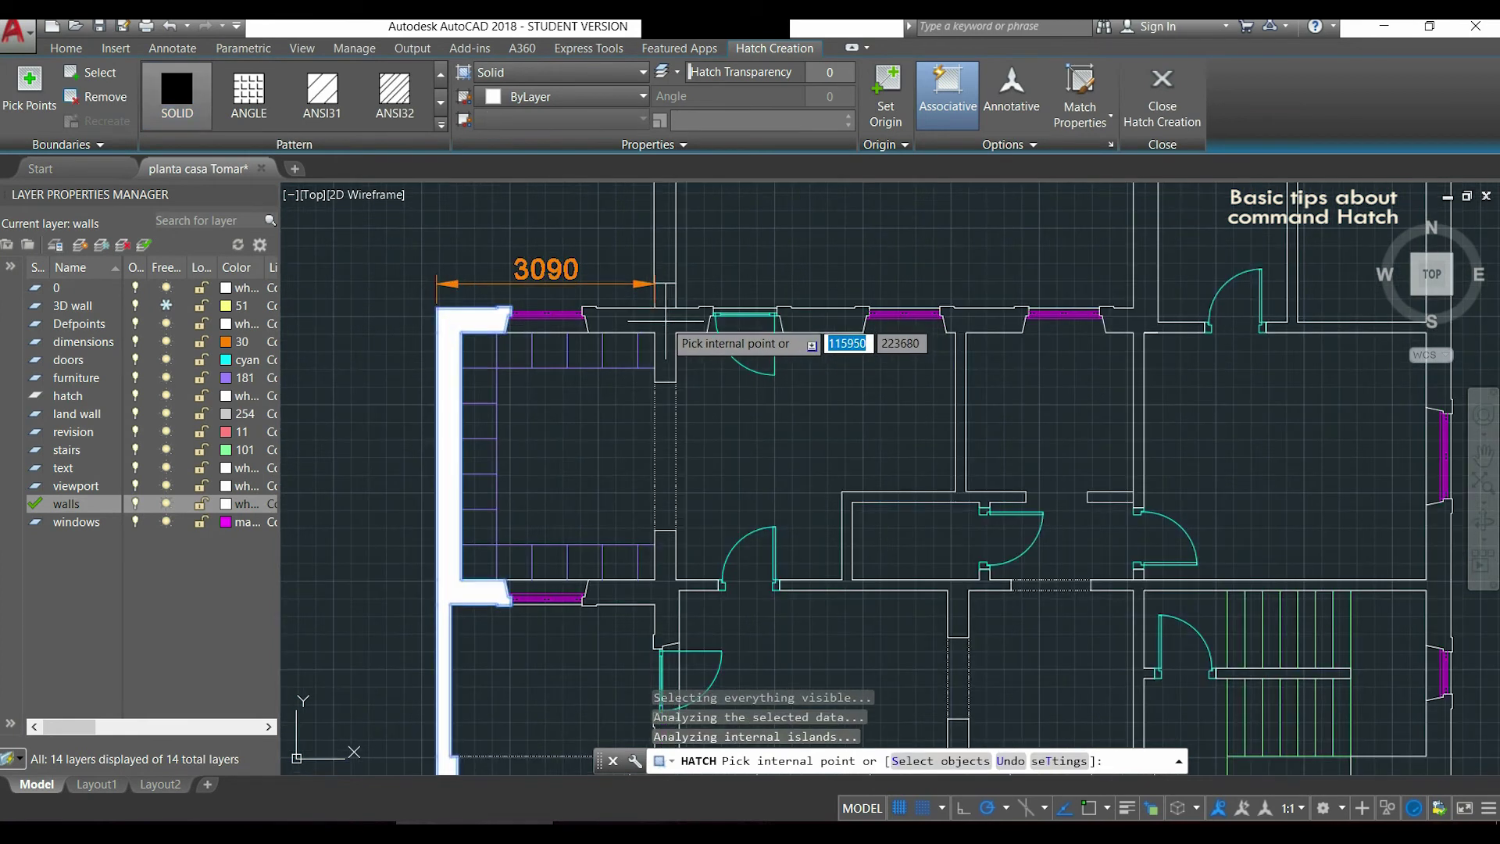
{"action": "left_click", "coordinate": [667, 322]}
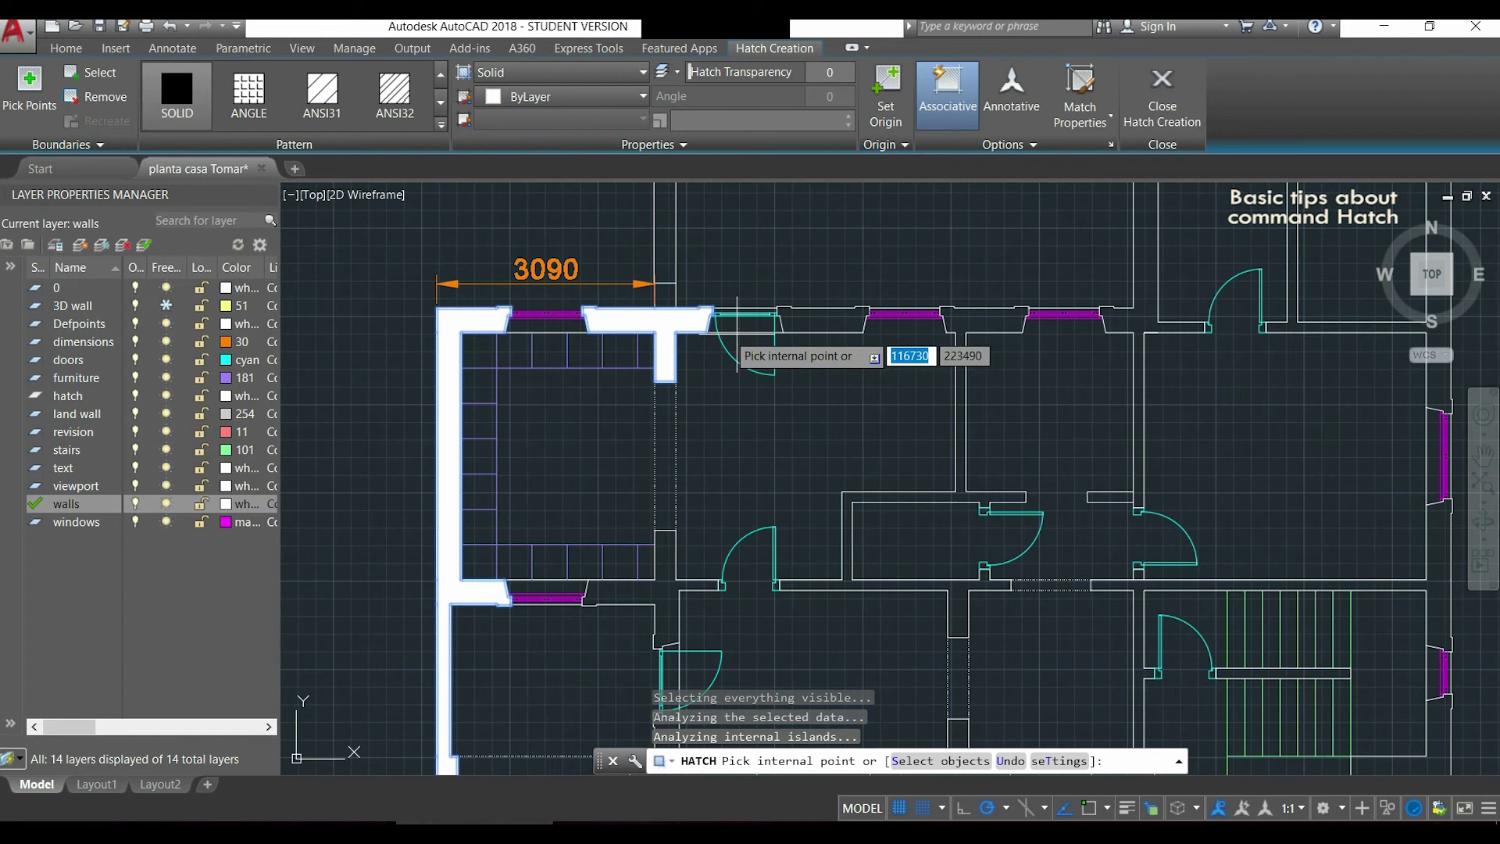
{"action": "left_click", "coordinate": [821, 322]}
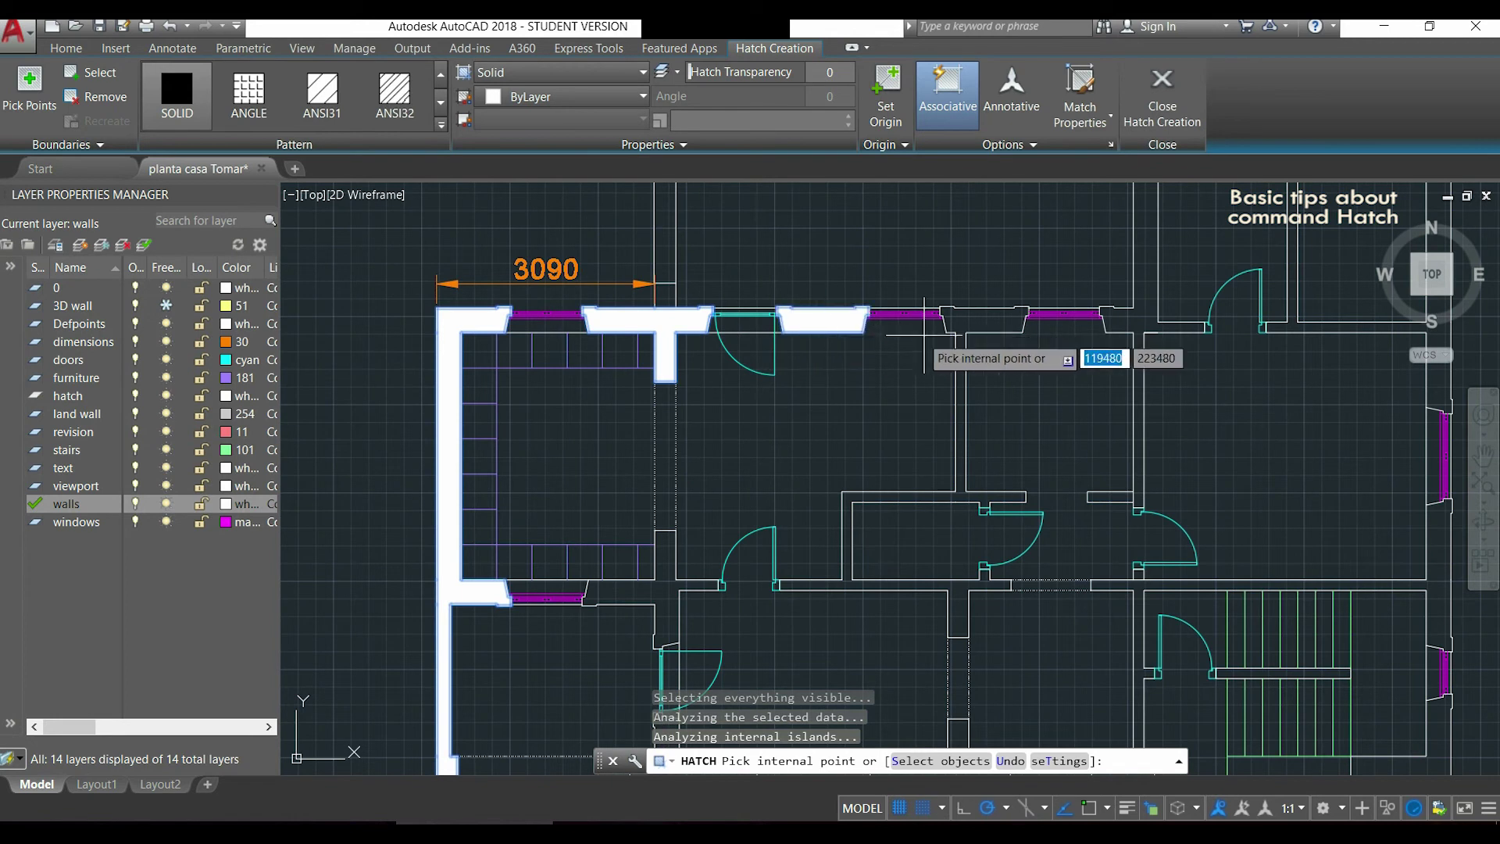
{"action": "left_click", "coordinate": [990, 324]}
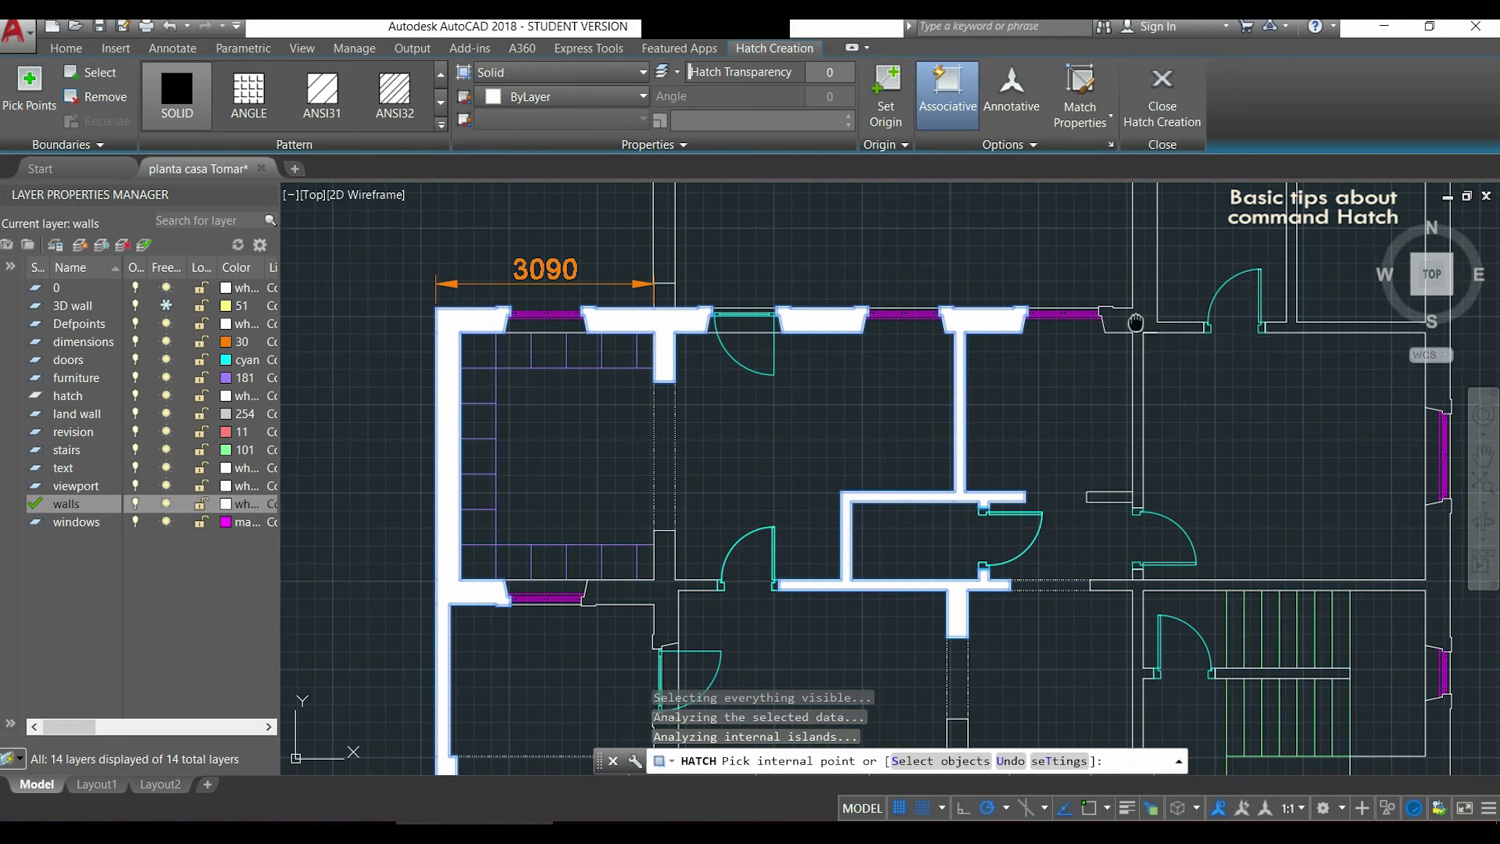
Pan across the plan and add the right-hand wall to the solid hatch.
{"action": "middle_click_drag", "start_coordinate": [1137, 316], "coordinate": [832, 452]}
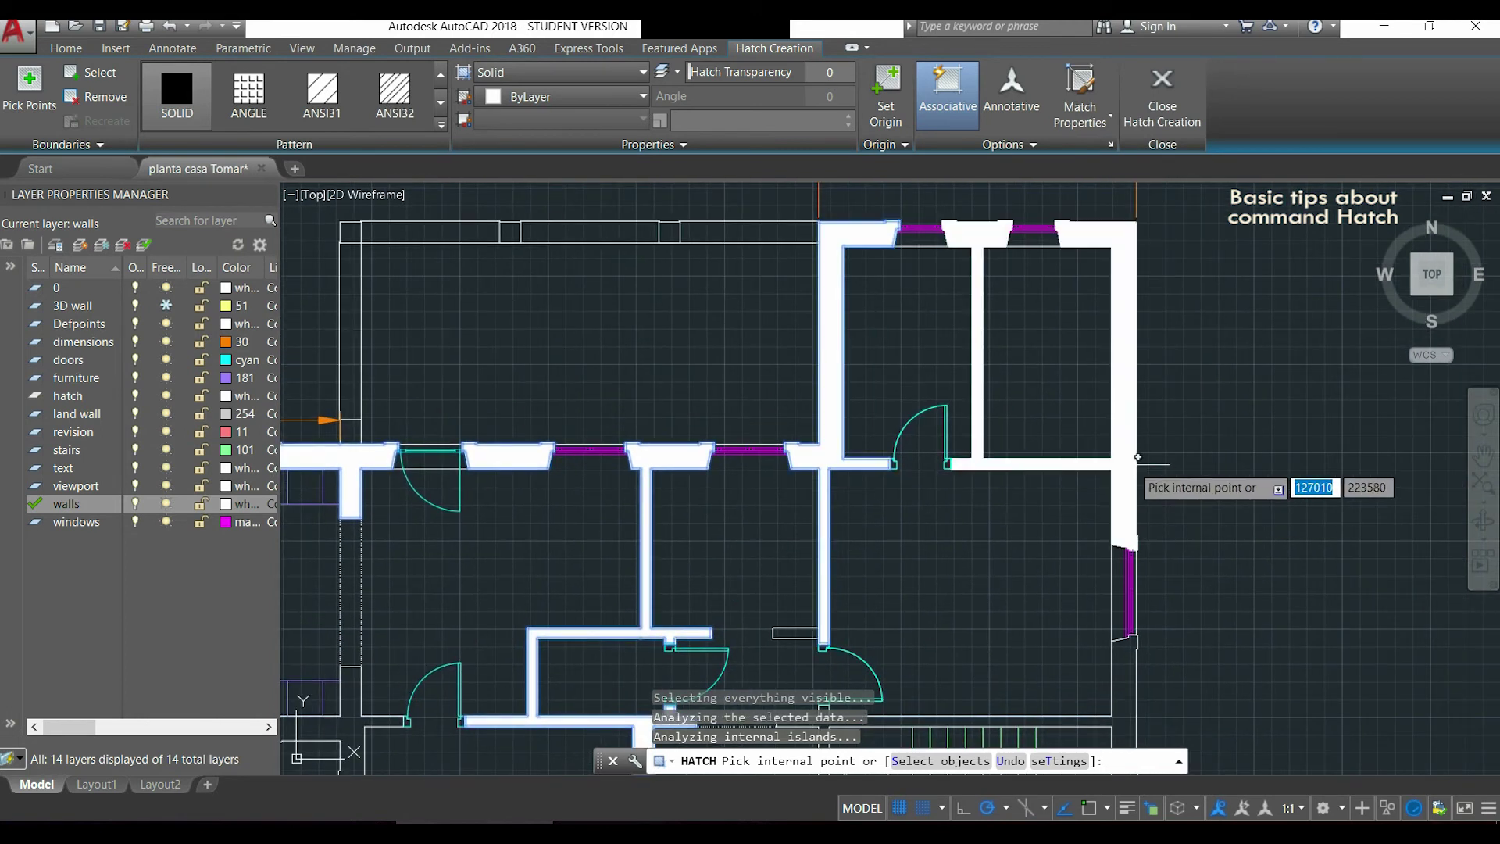
{"action": "middle_click_drag", "start_coordinate": [1154, 610], "coordinate": [1060, 281]}
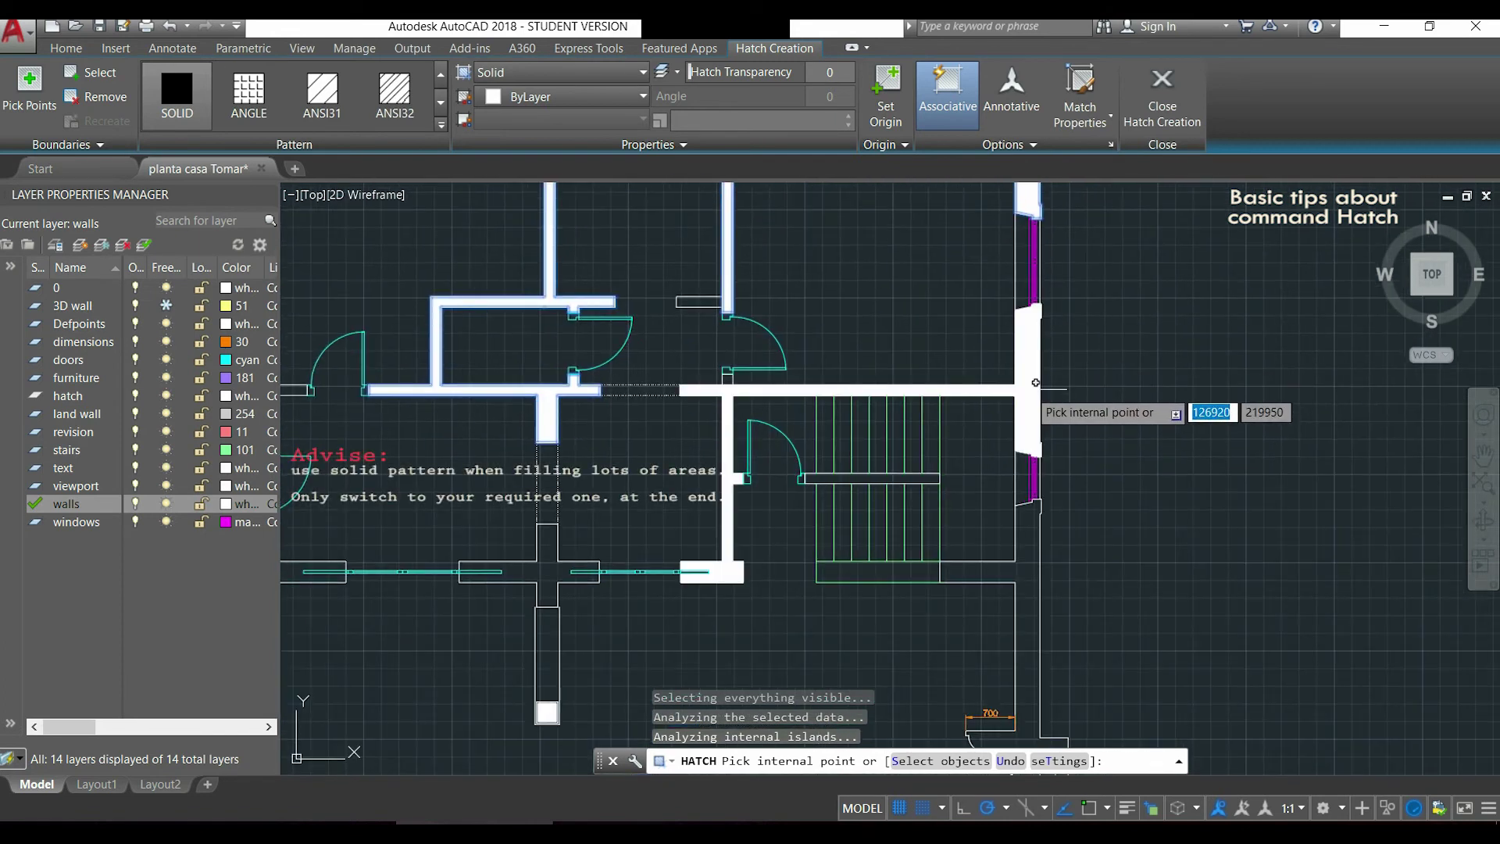
{"action": "middle_click_drag", "start_coordinate": [1139, 635], "coordinate": [1151, 360]}
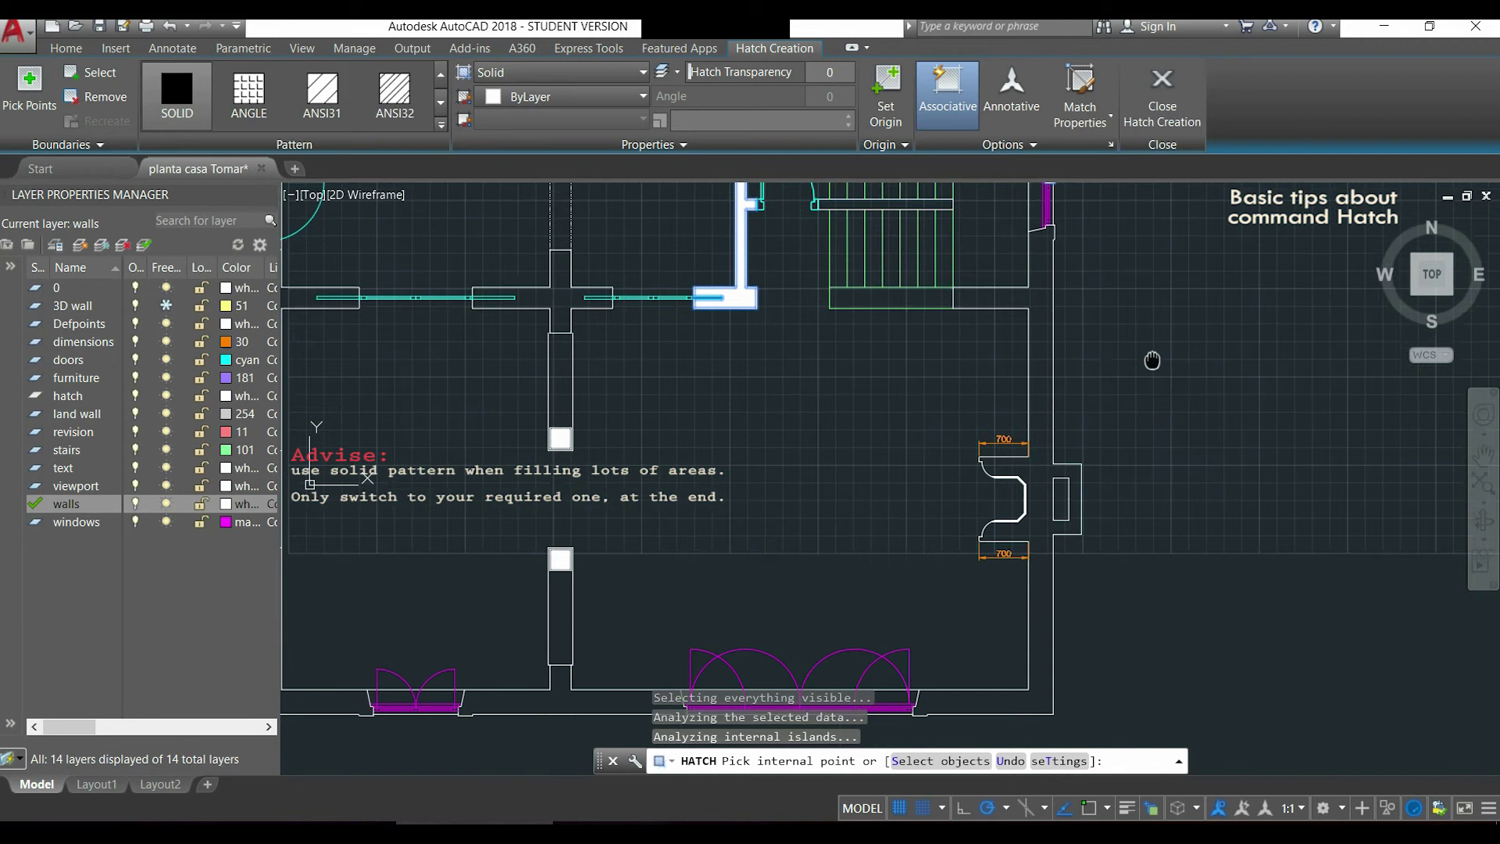
{"action": "left_click", "coordinate": [1047, 372]}
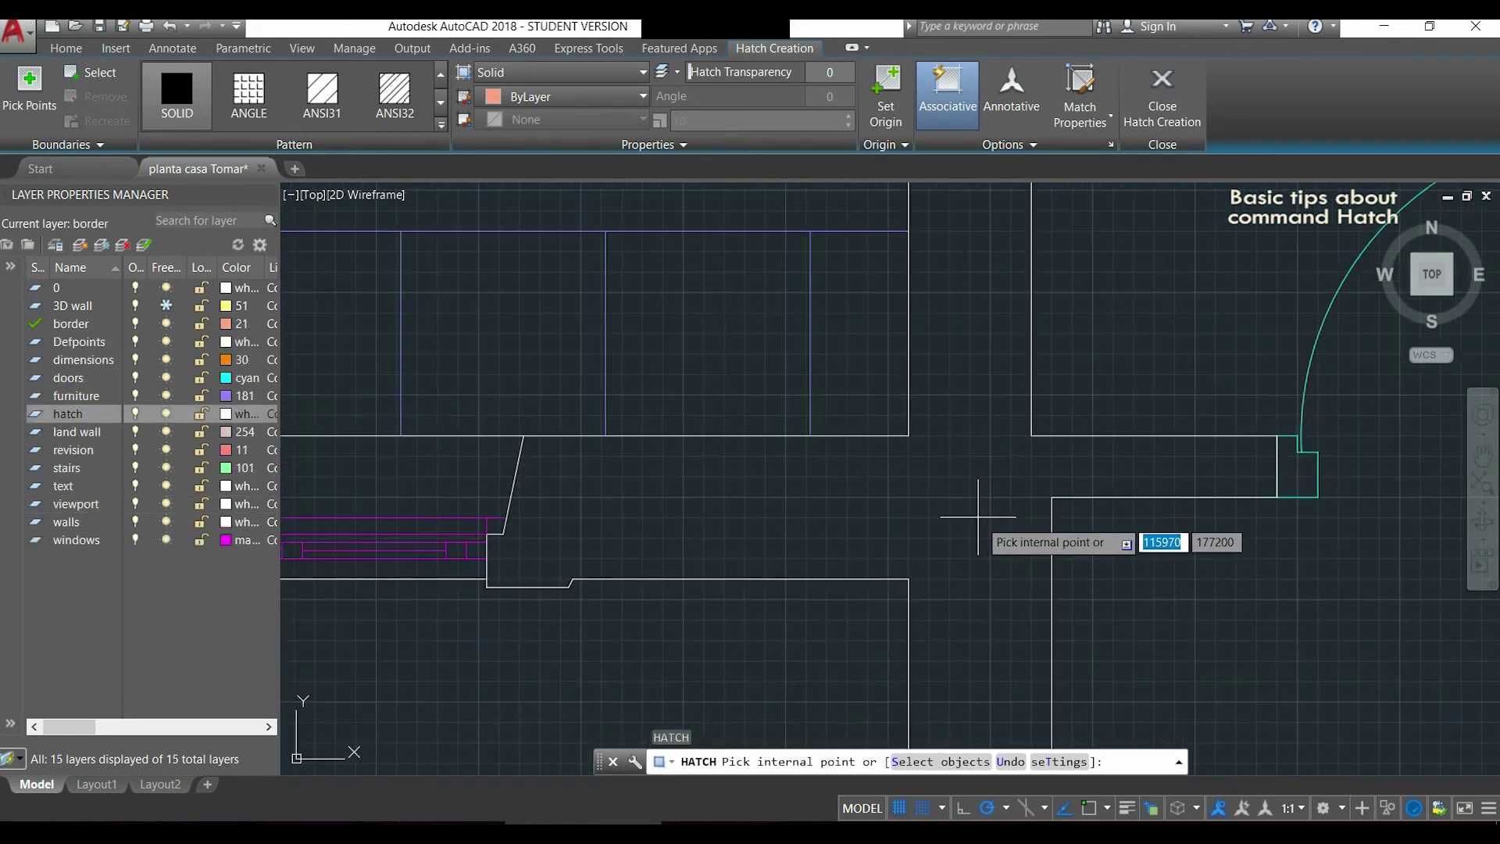
{"action": "scroll", "coordinate": [975, 471], "scroll_direction": "down", "scroll_amount": 3}
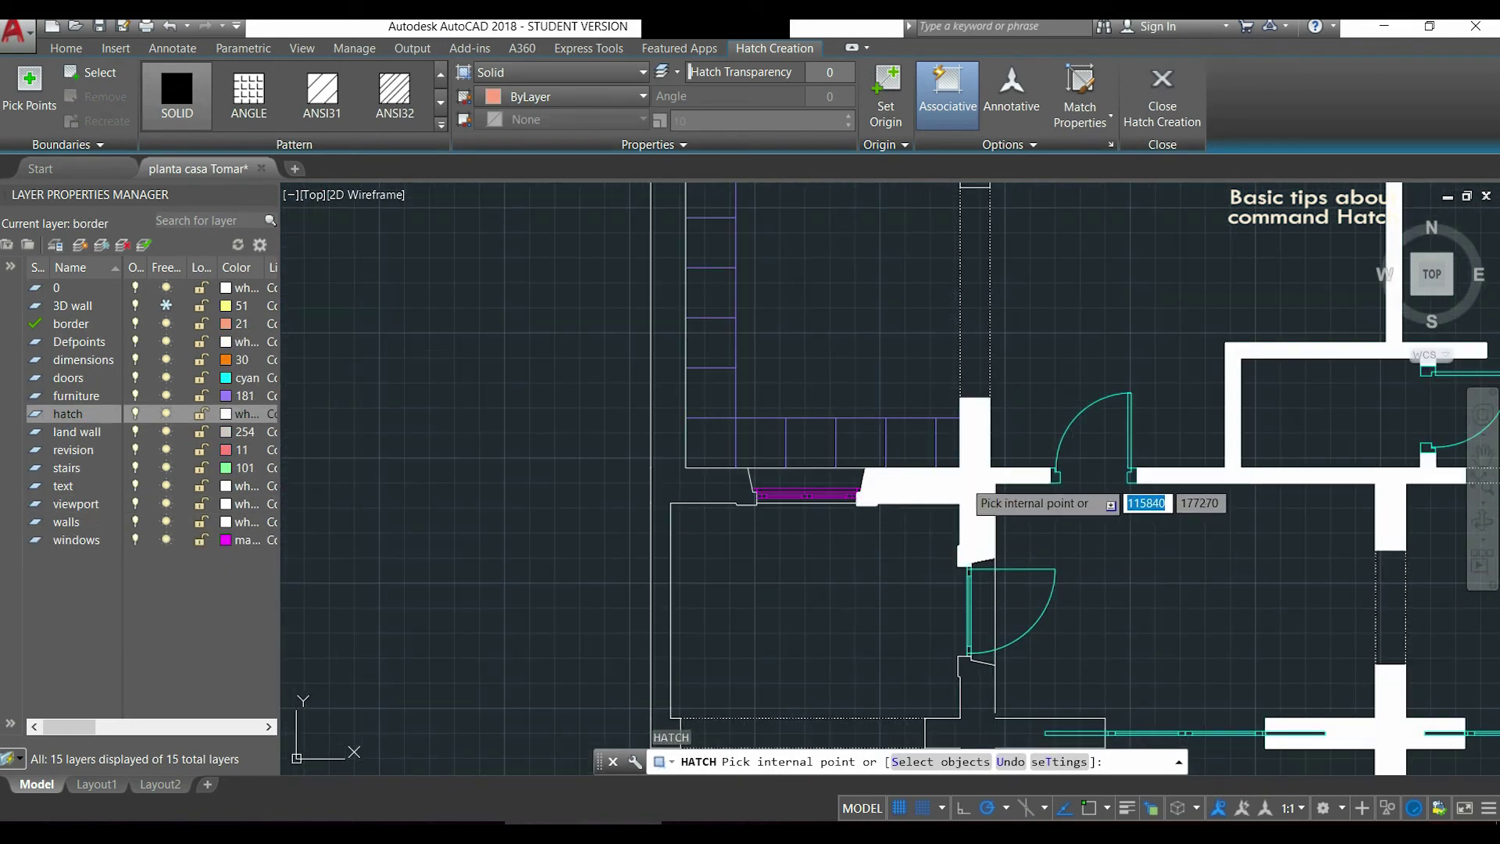
Add another wall region, then undo the accidental large-room fill.
{"action": "left_click", "coordinate": [974, 495]}
{"action": "scroll", "coordinate": [974, 494], "scroll_direction": "down", "scroll_amount": 2}
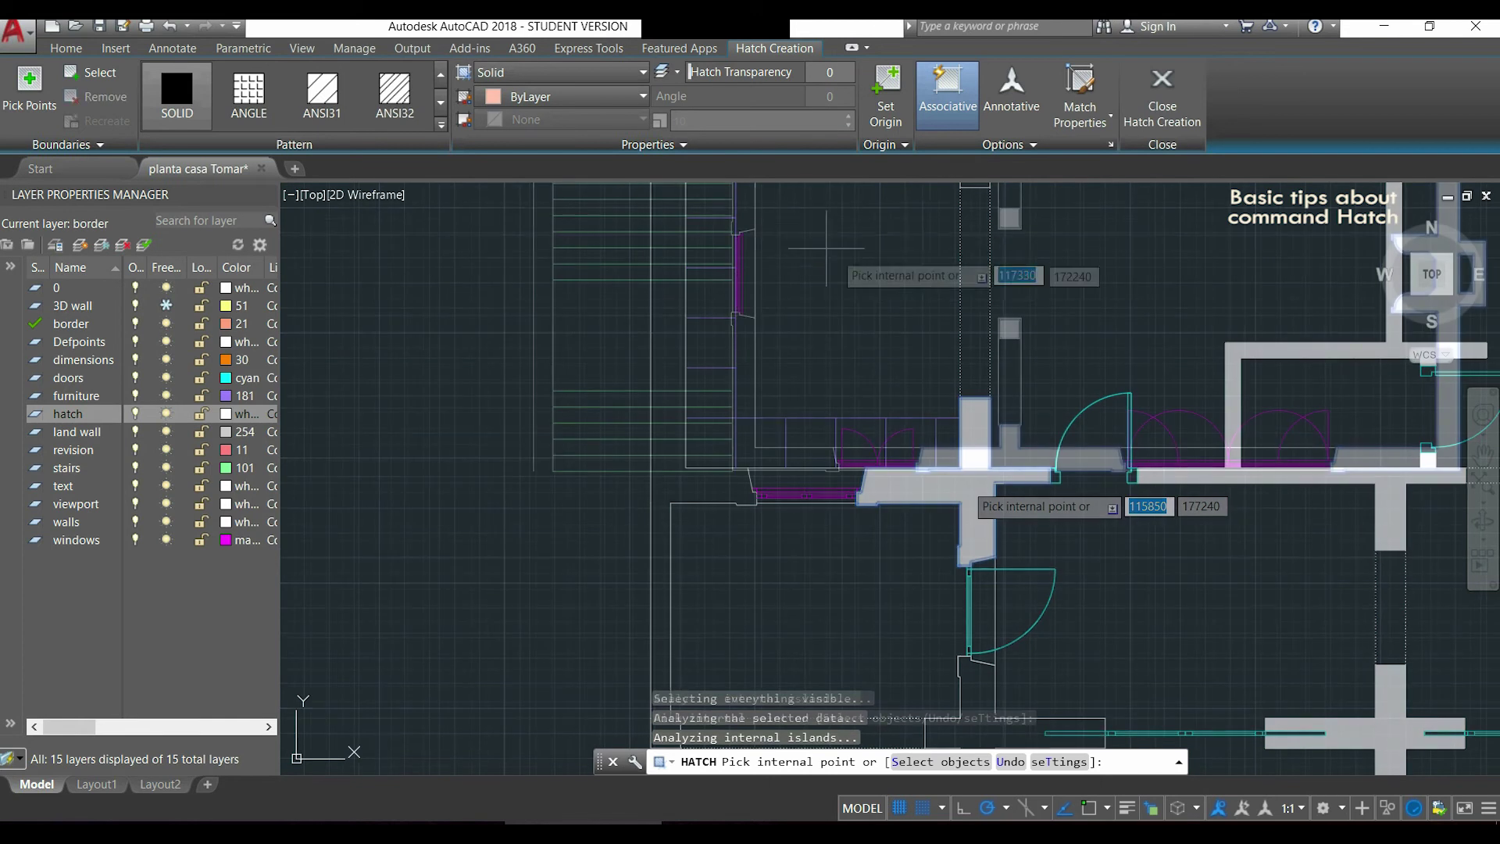
{"action": "left_click", "coordinate": [1009, 217]}
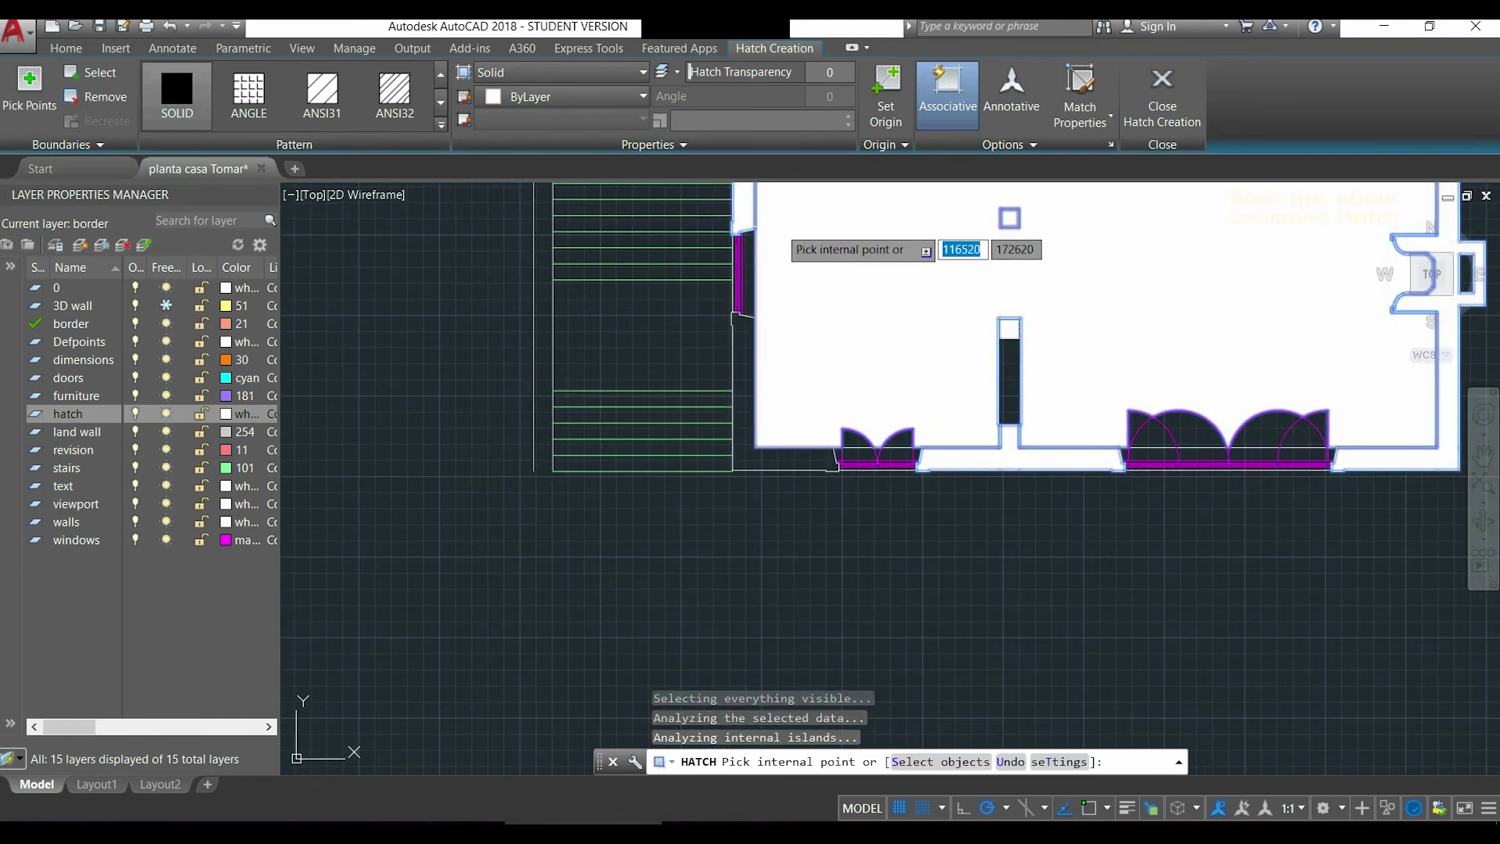
{"action": "middle_click_drag", "start_coordinate": [1010, 218], "coordinate": [1064, 400]}
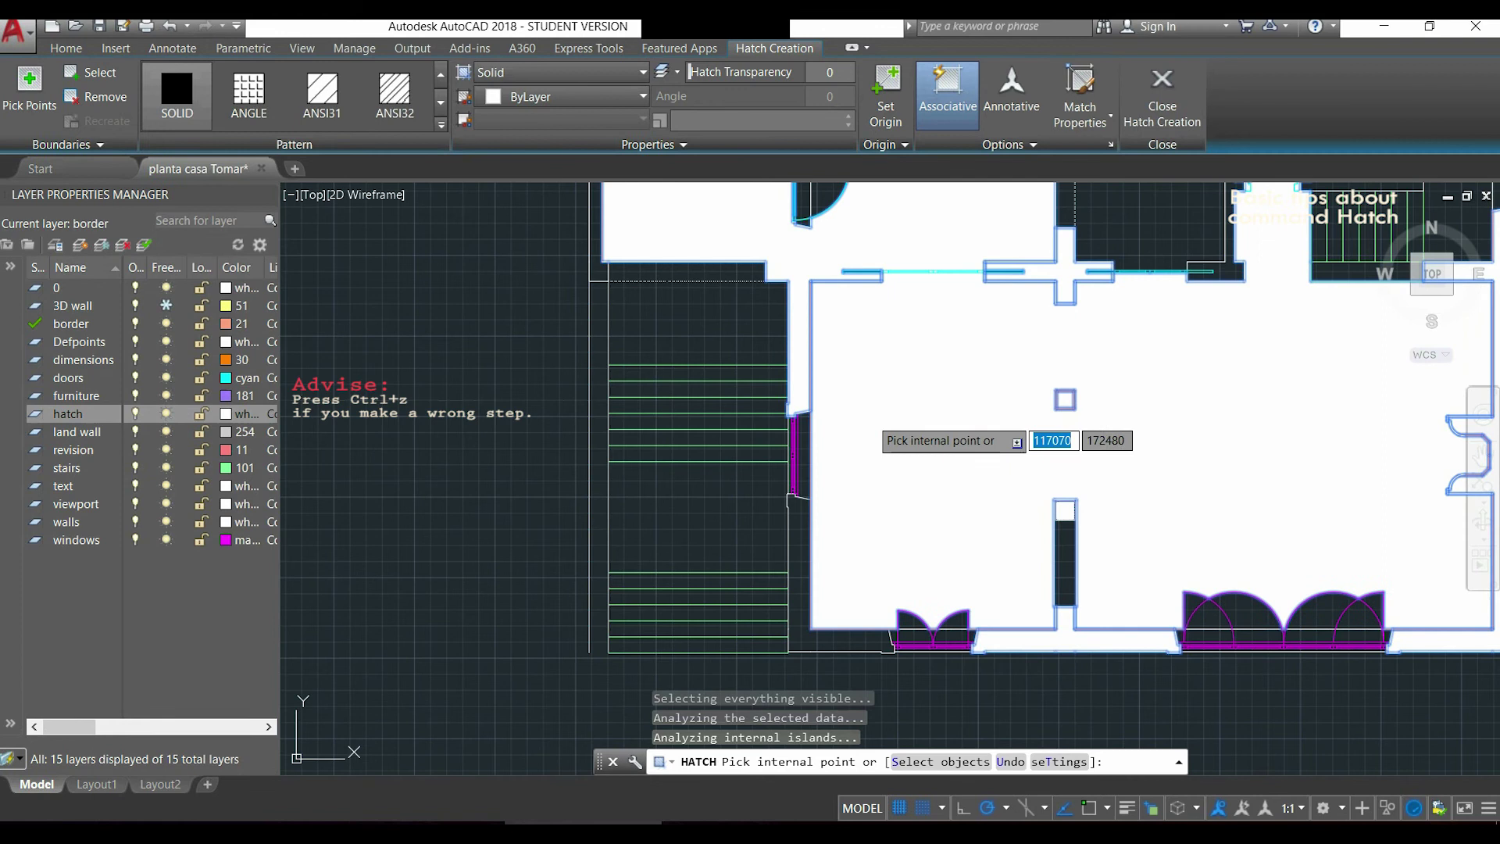
{"action": "key", "text": "ctrl+z"}
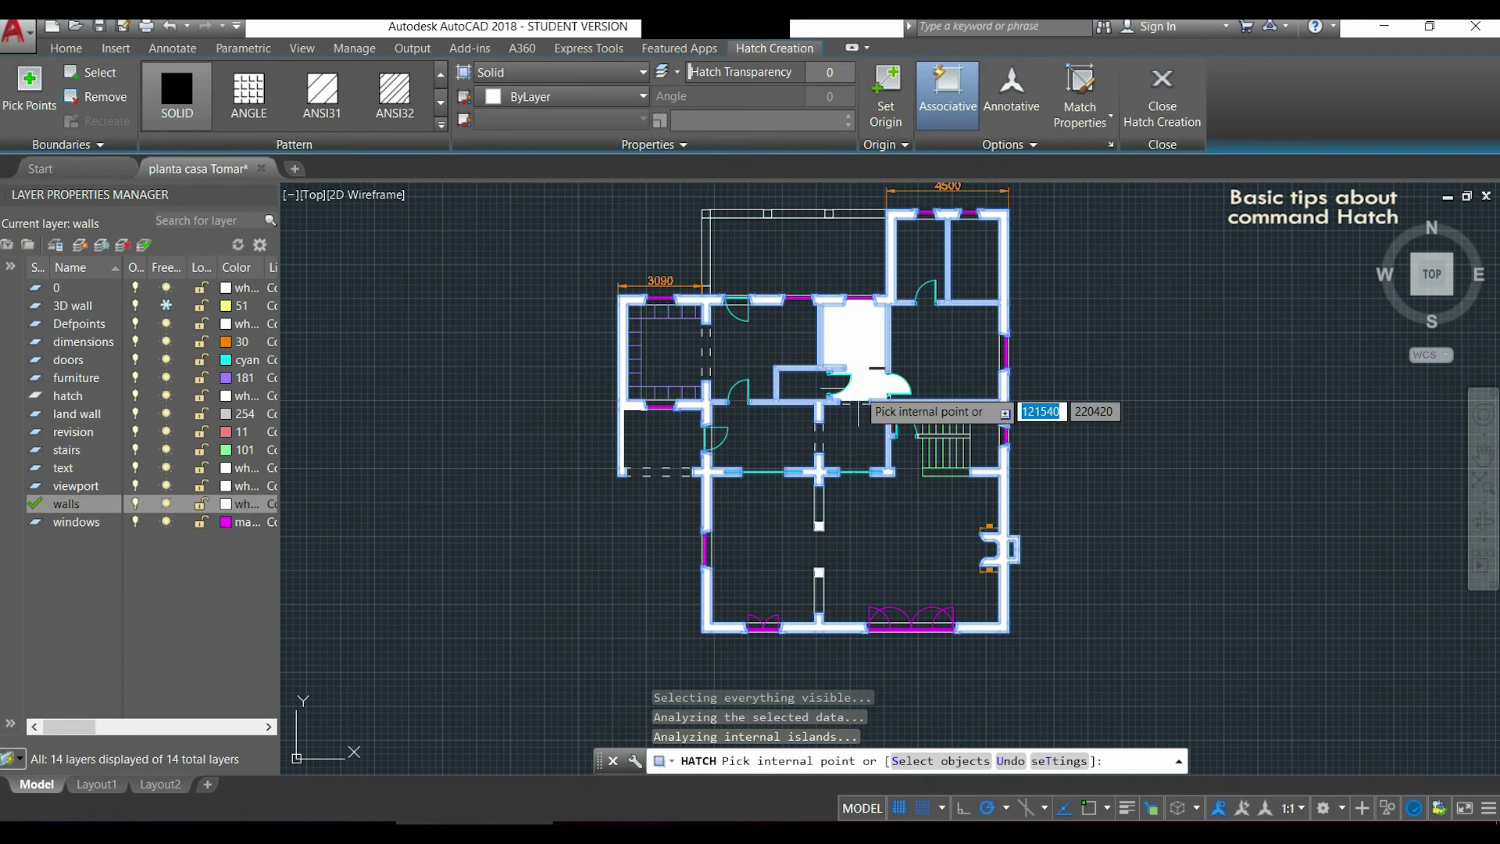
Finish the wall hatch, select it, and set the hatch layer colour to green.
{"action": "key", "text": "Return"}
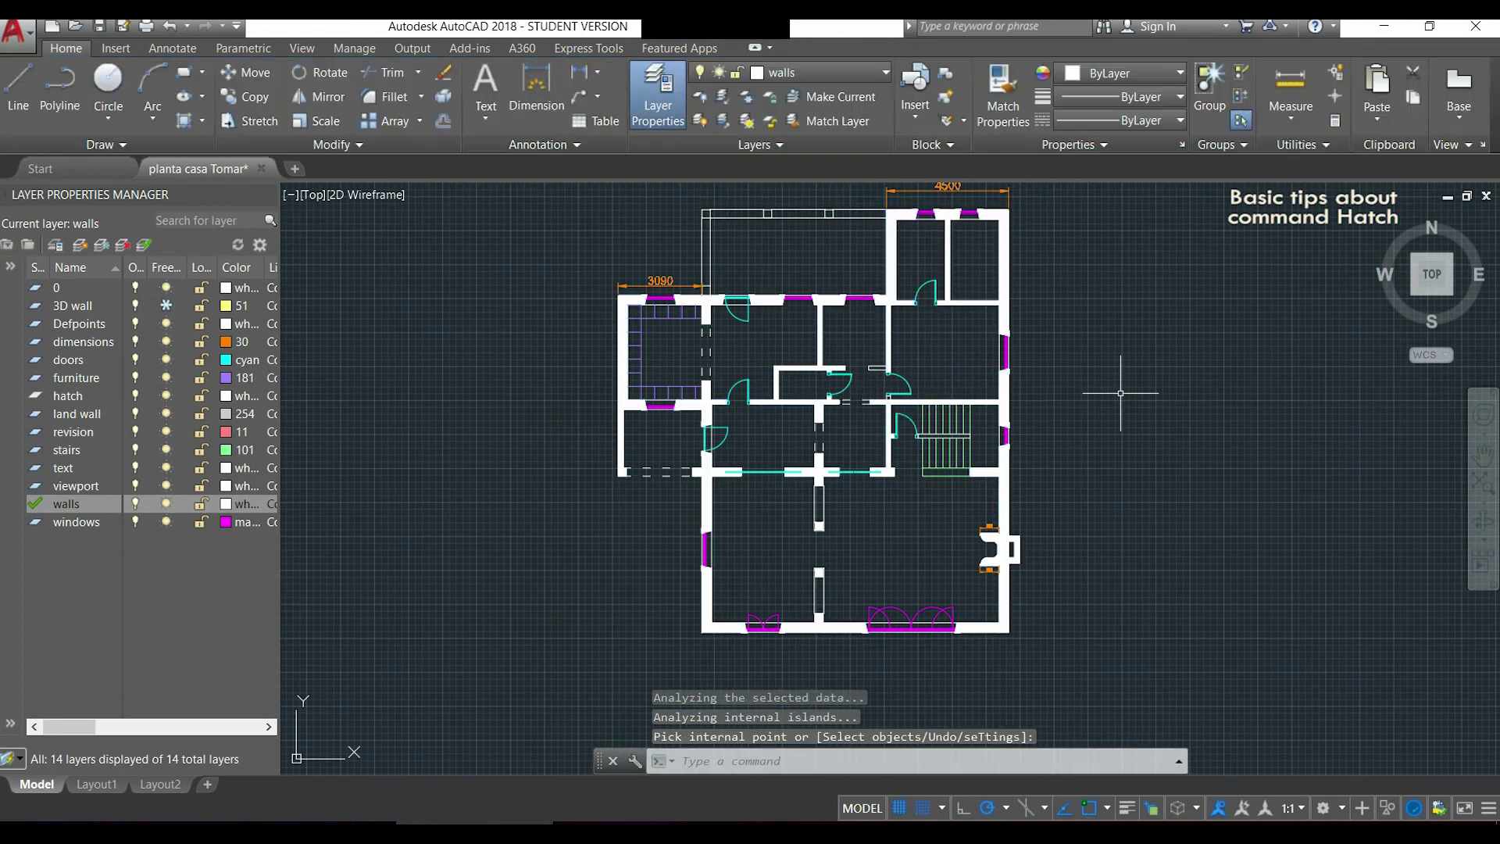
{"action": "scroll", "coordinate": [1108, 393], "scroll_direction": "up", "scroll_amount": 2}
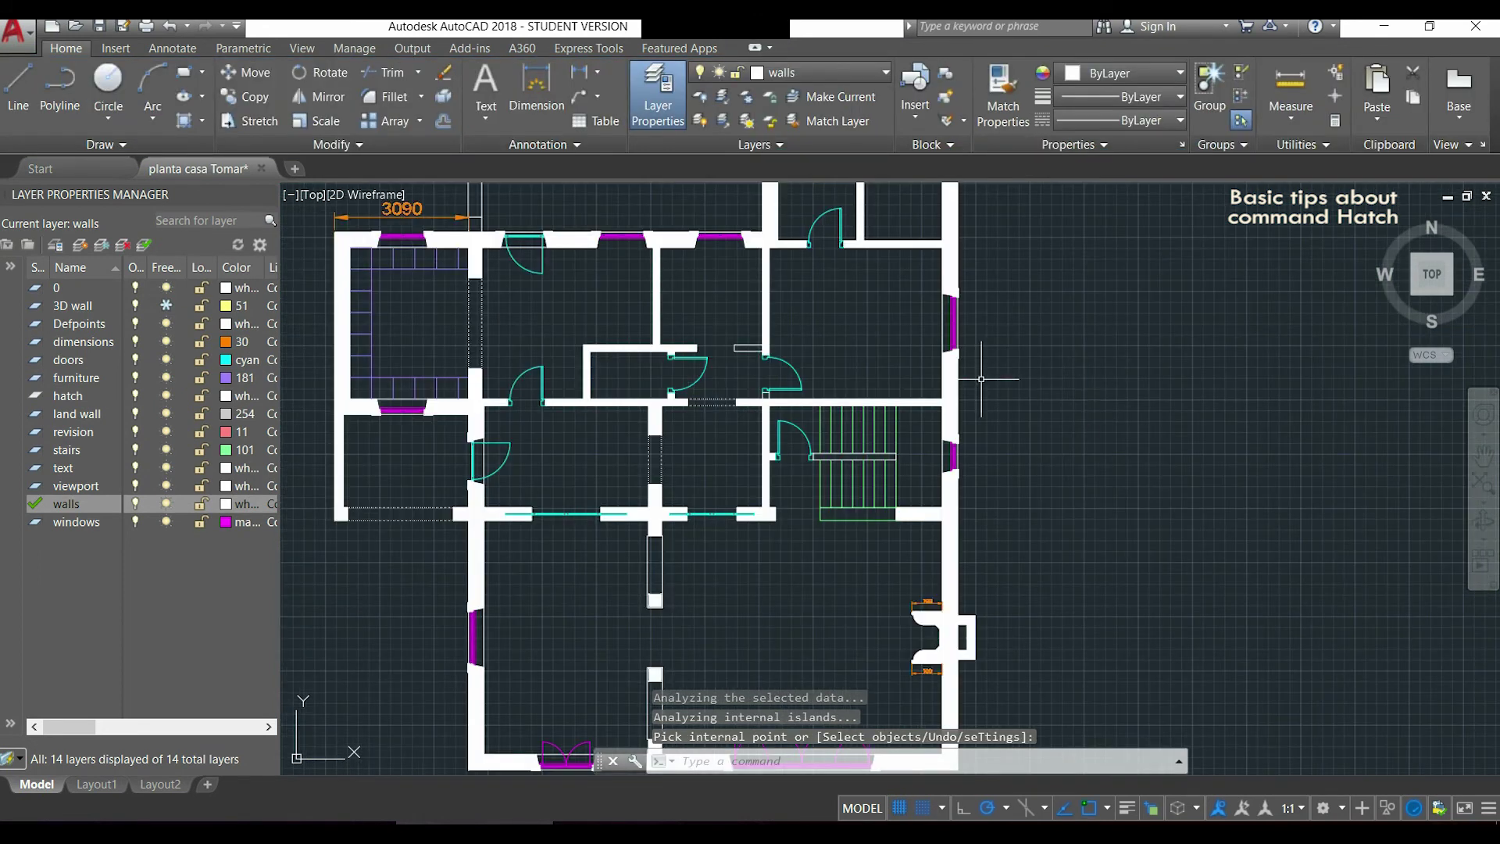
{"action": "left_click", "coordinate": [950, 390]}
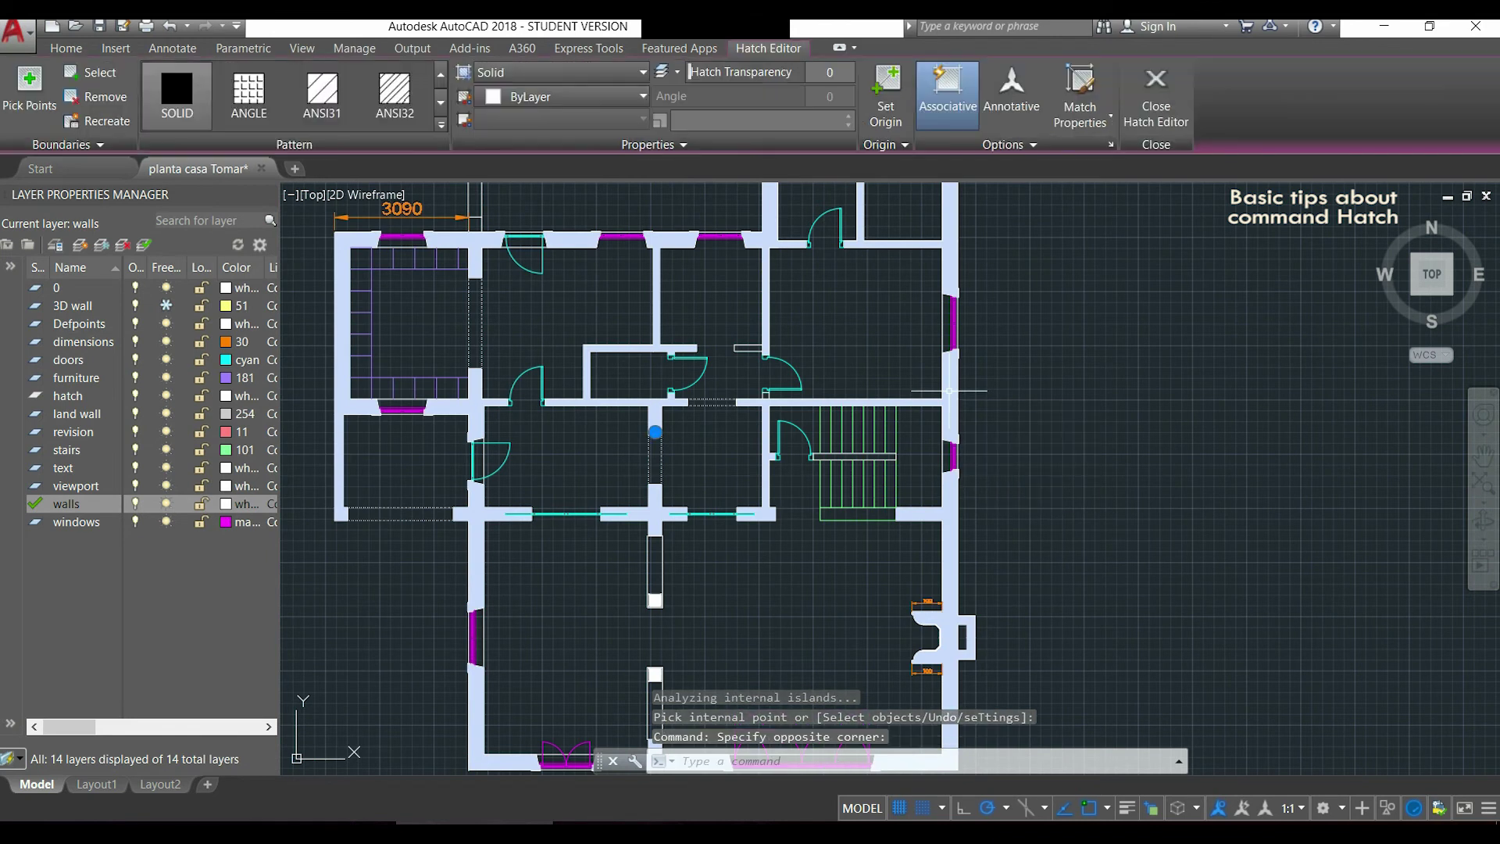
{"action": "scroll", "coordinate": [950, 389], "scroll_direction": "down", "scroll_amount": 2}
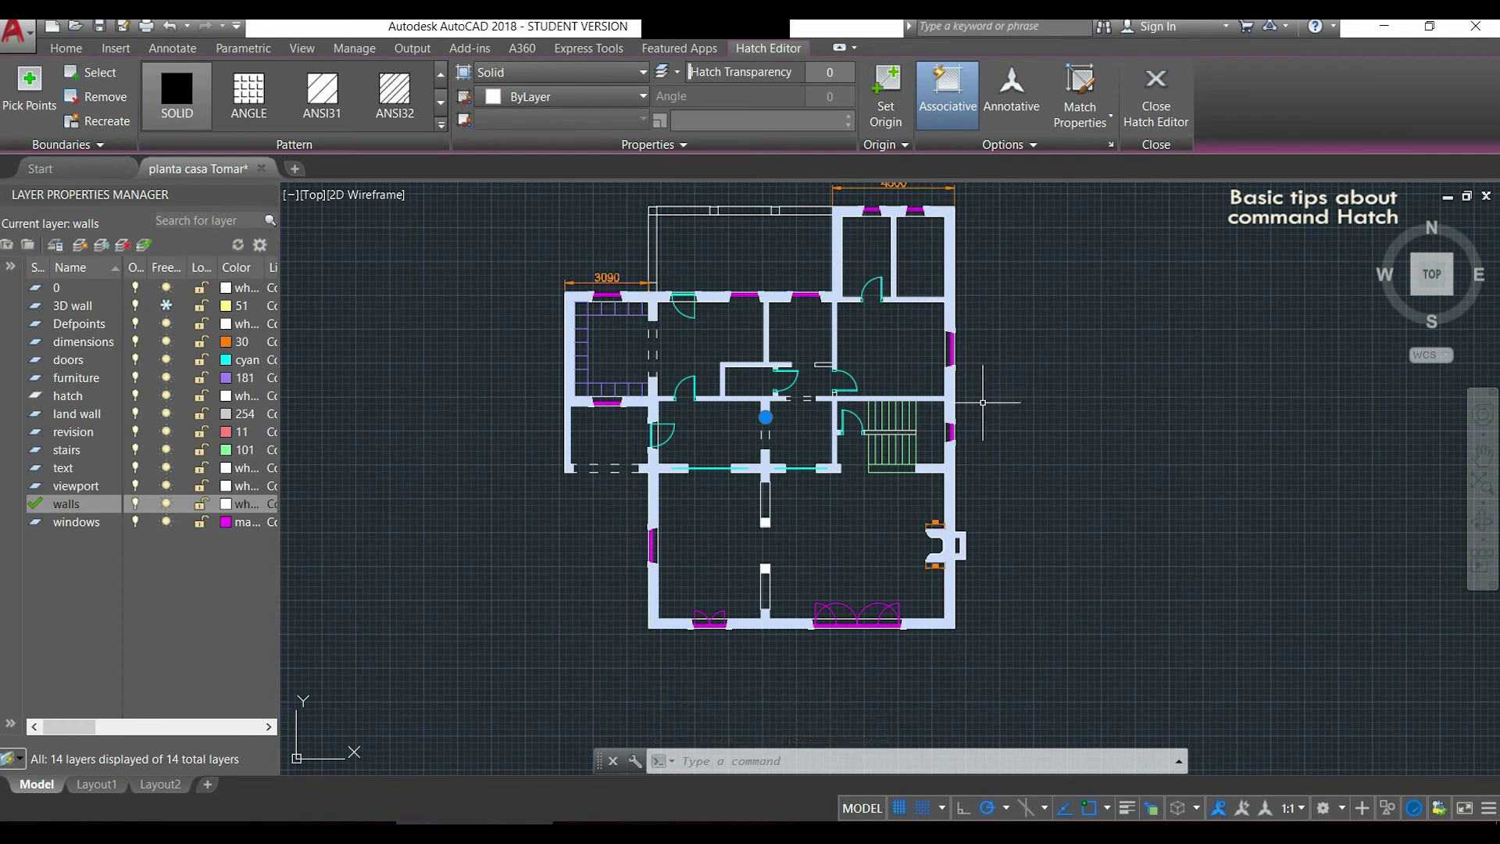
{"action": "left_click", "coordinate": [228, 400]}
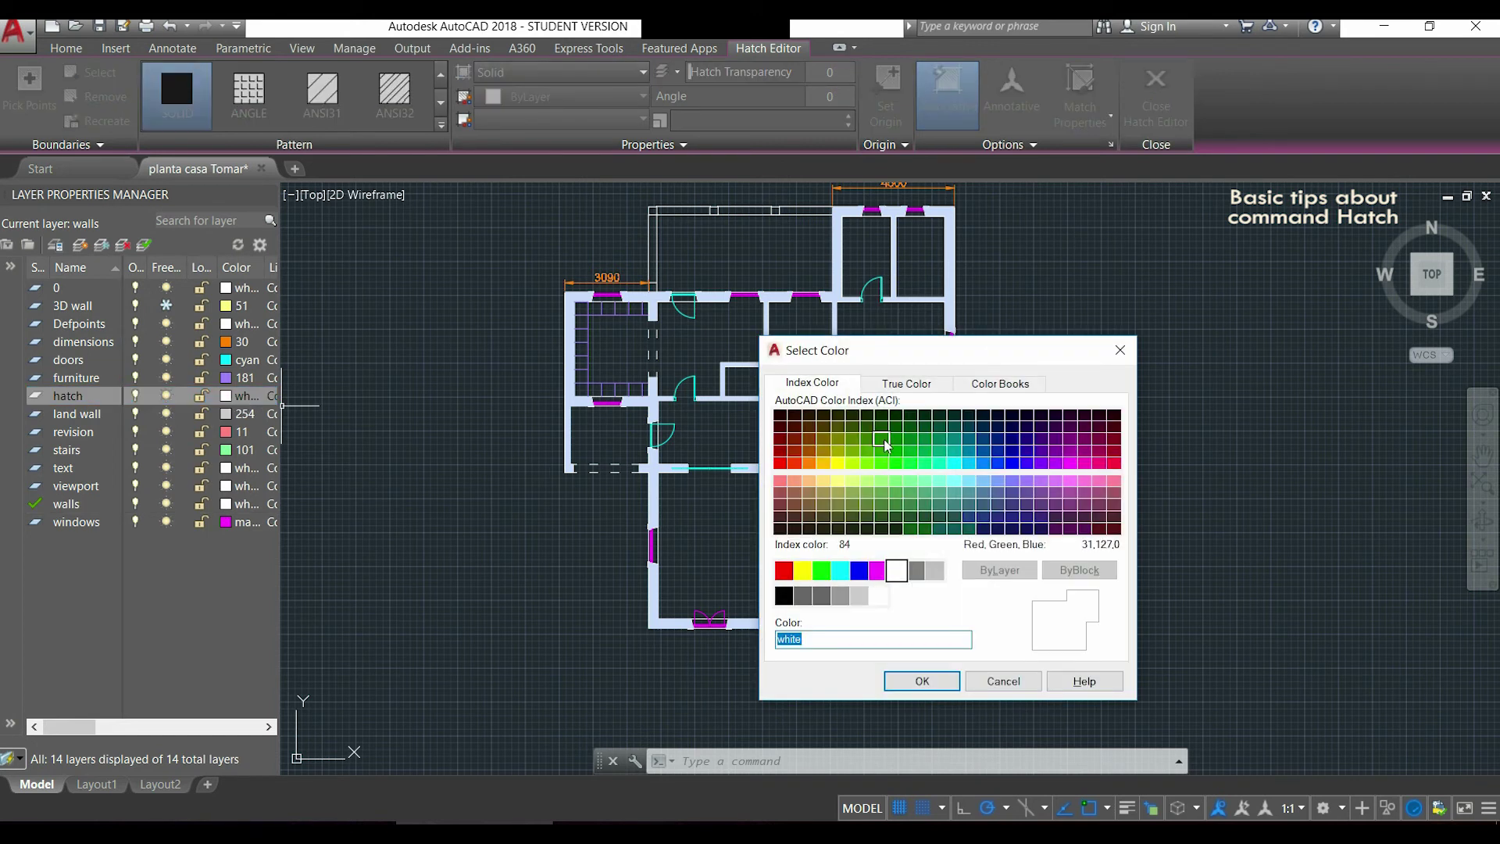
{"action": "left_click", "coordinate": [885, 444]}
{"action": "left_click", "coordinate": [923, 681]}
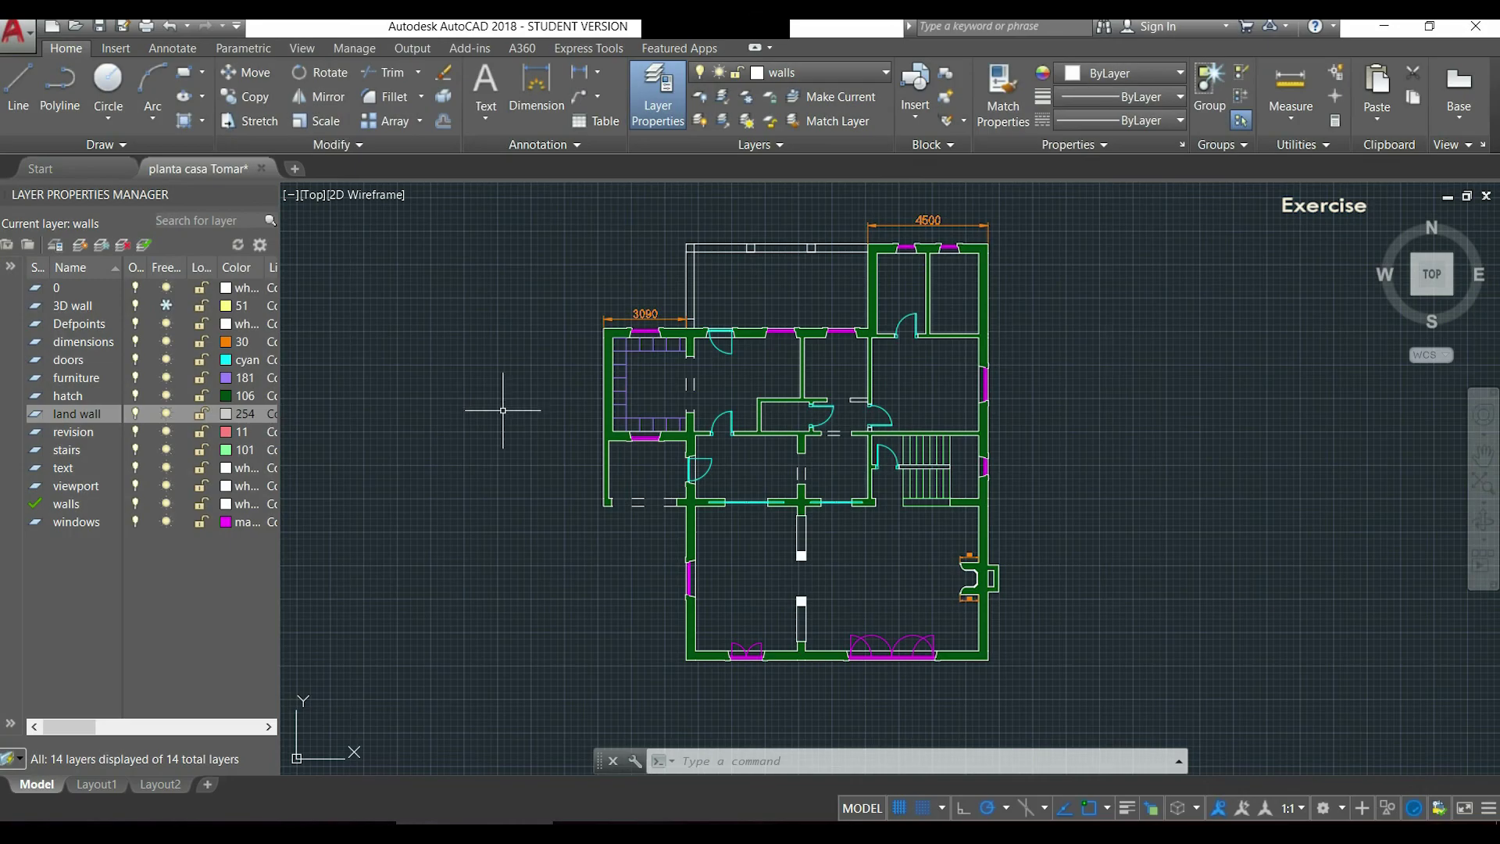
Create a layer named 'border' with salmon colour 21 and make it current.
{"action": "right_click", "coordinate": [49, 556]}
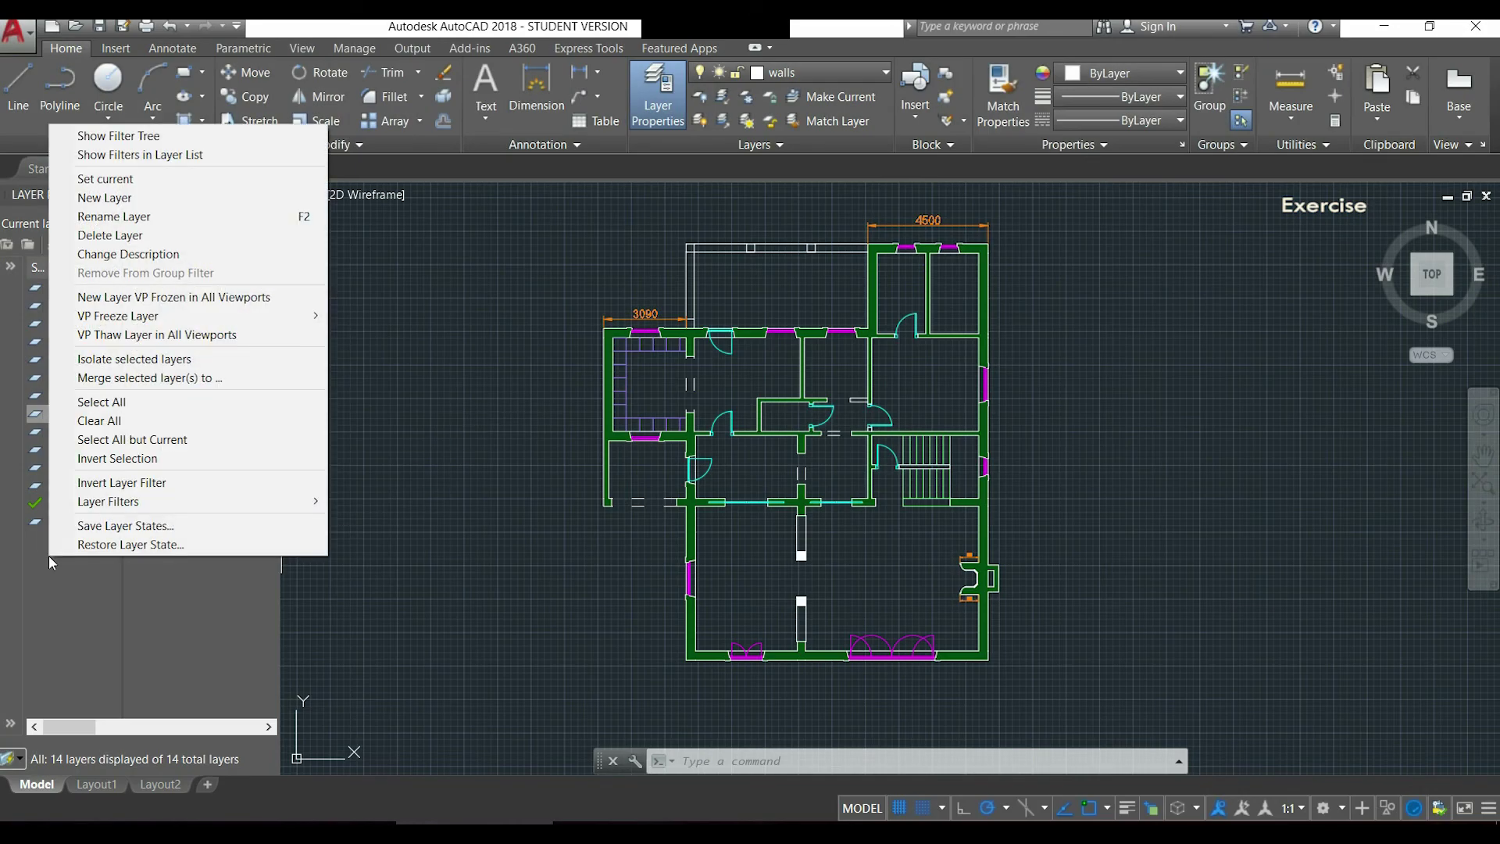
{"action": "left_click", "coordinate": [204, 199]}
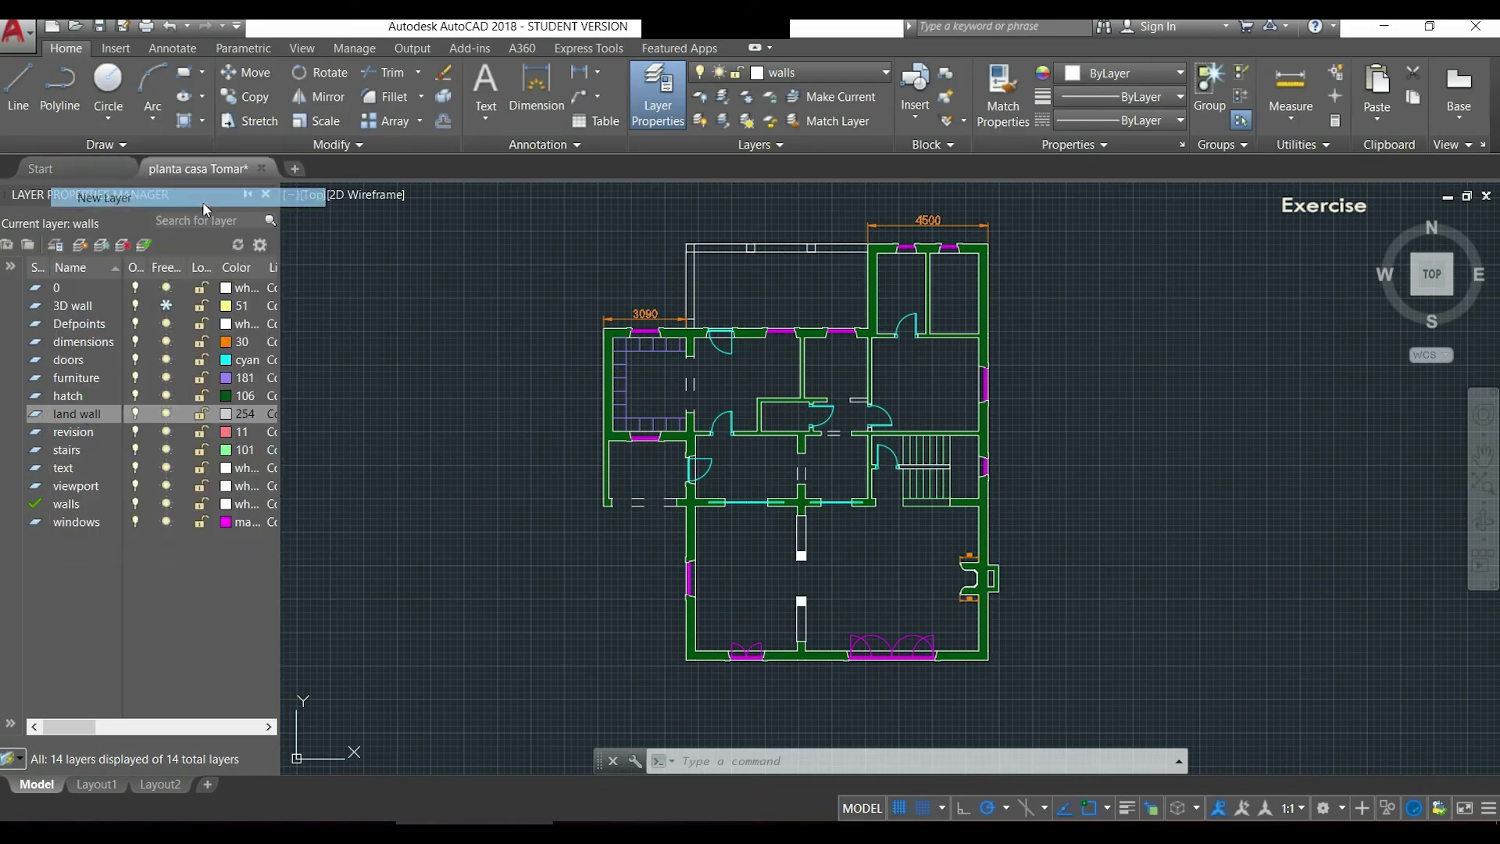
{"action": "type", "text": "b"}
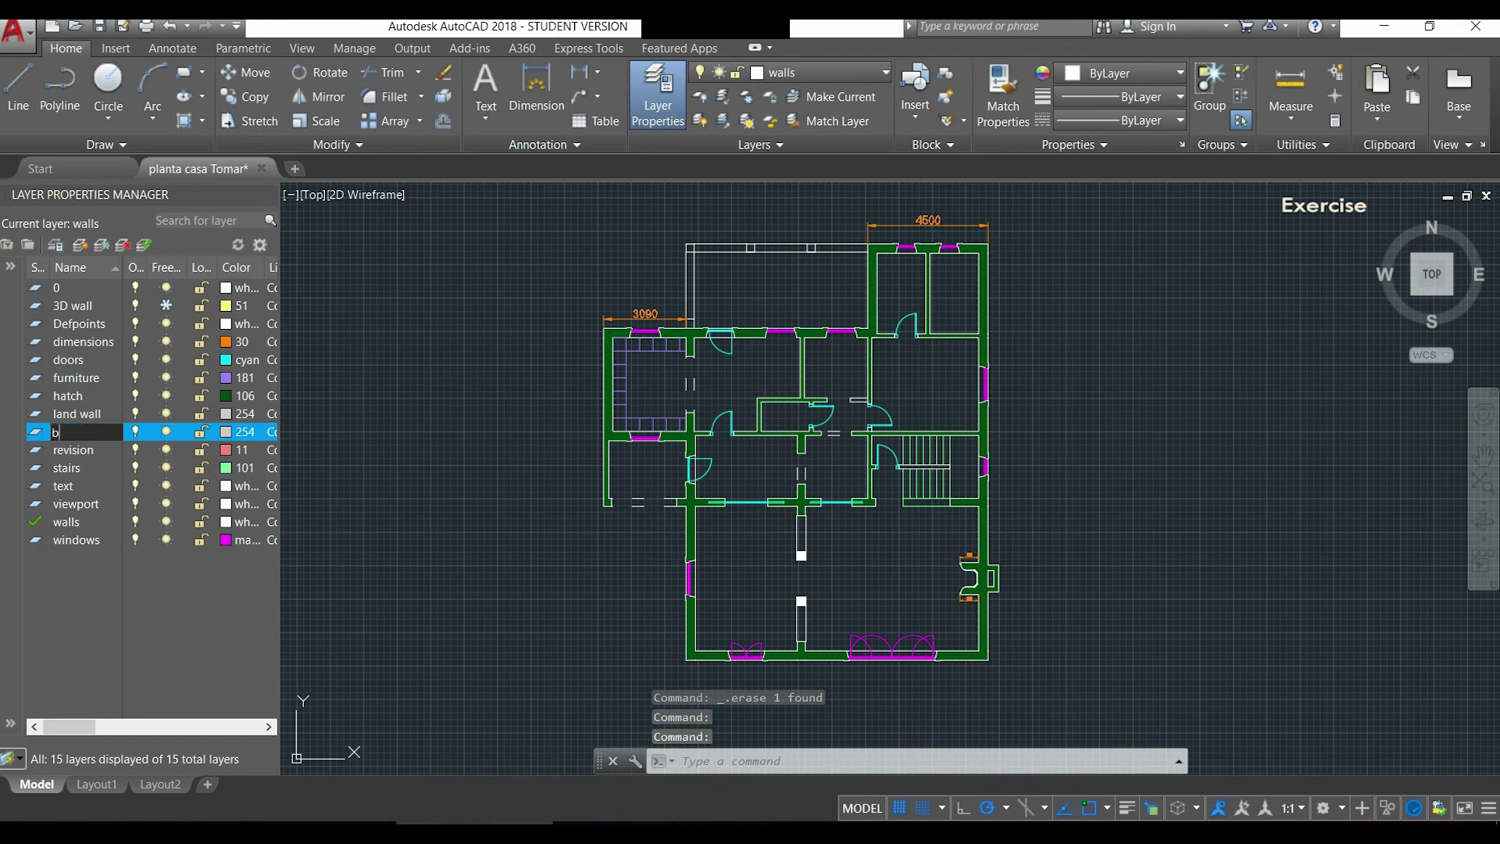
{"action": "type", "text": "order"}
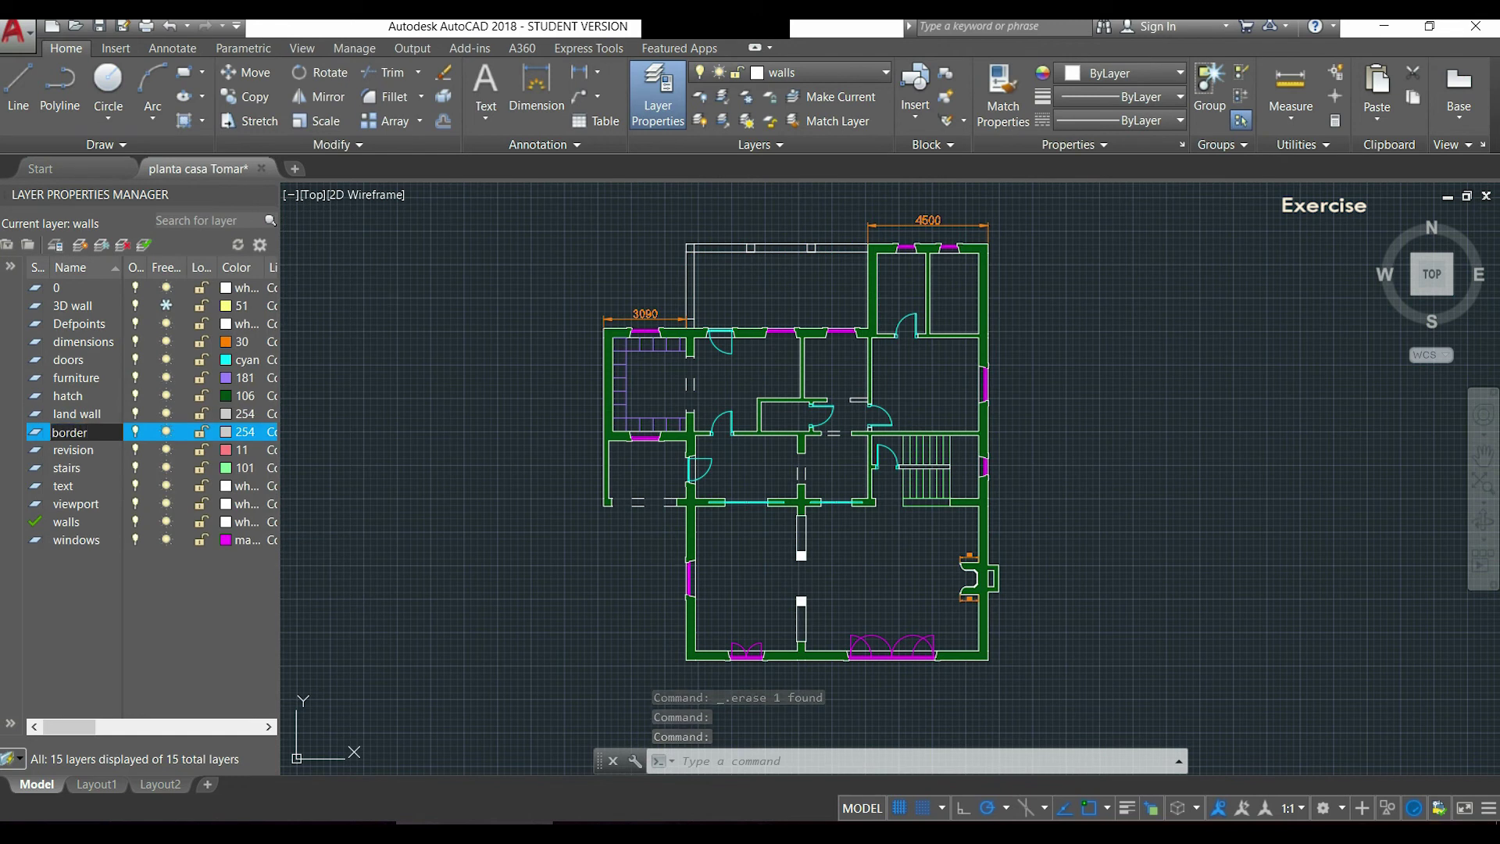
{"action": "key", "text": "Return"}
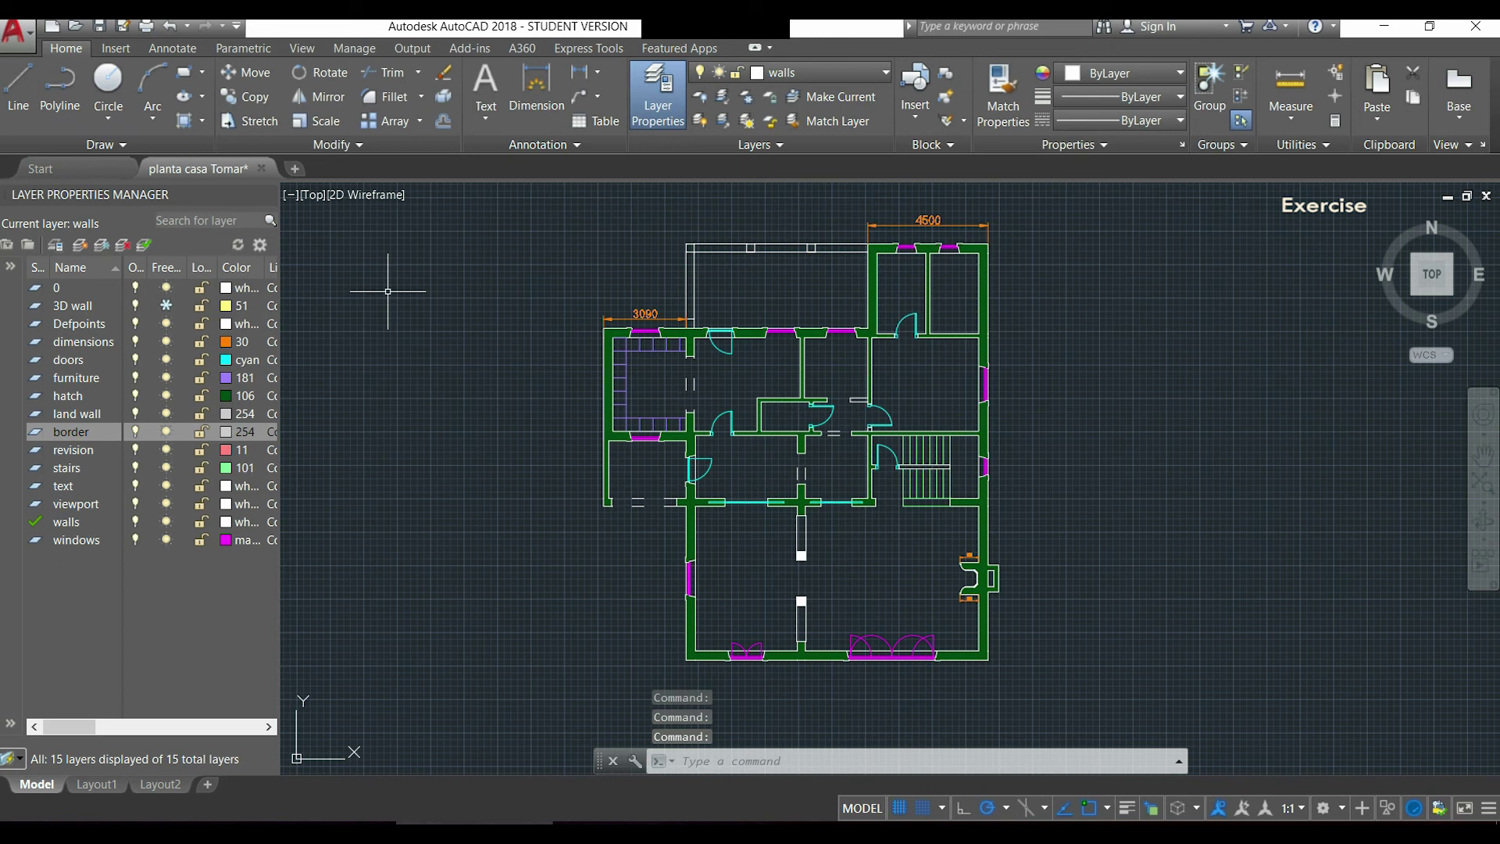
{"action": "left_click", "coordinate": [227, 433]}
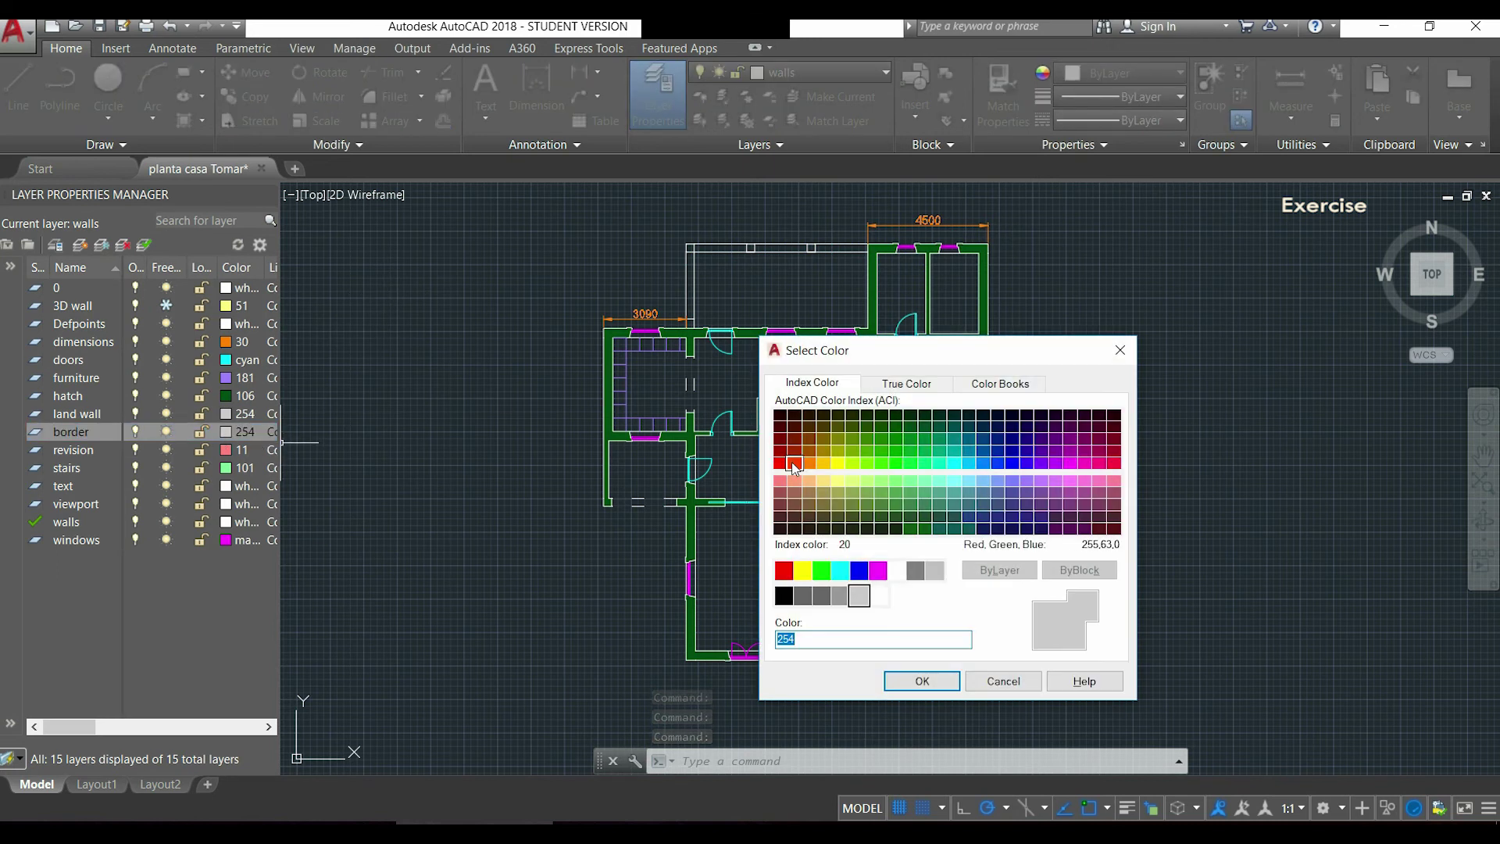
{"action": "left_click", "coordinate": [797, 478]}
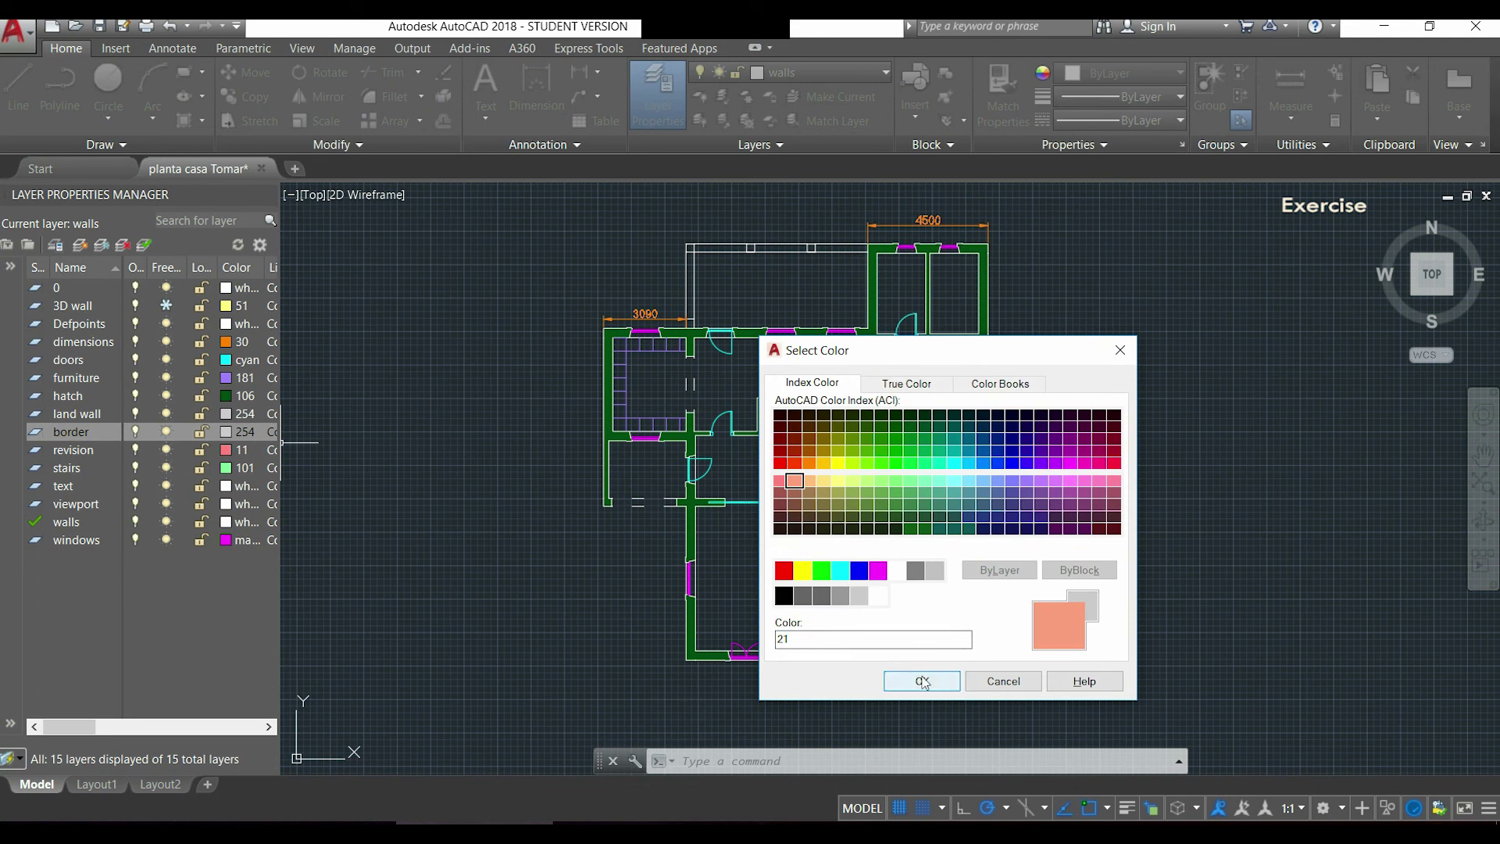
{"action": "key", "text": "Return"}
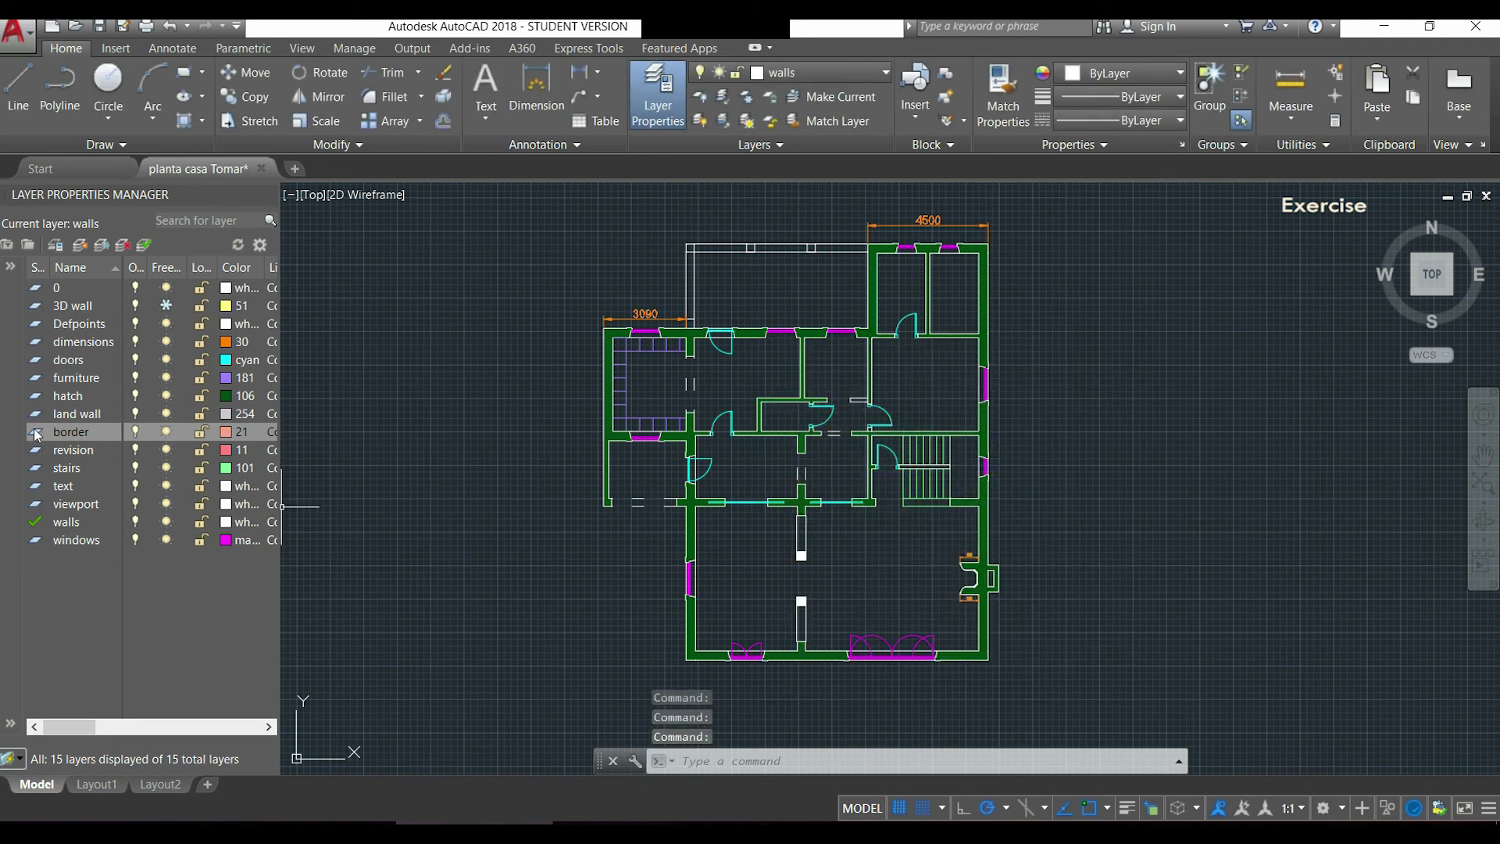
{"action": "double_click", "coordinate": [36, 434]}
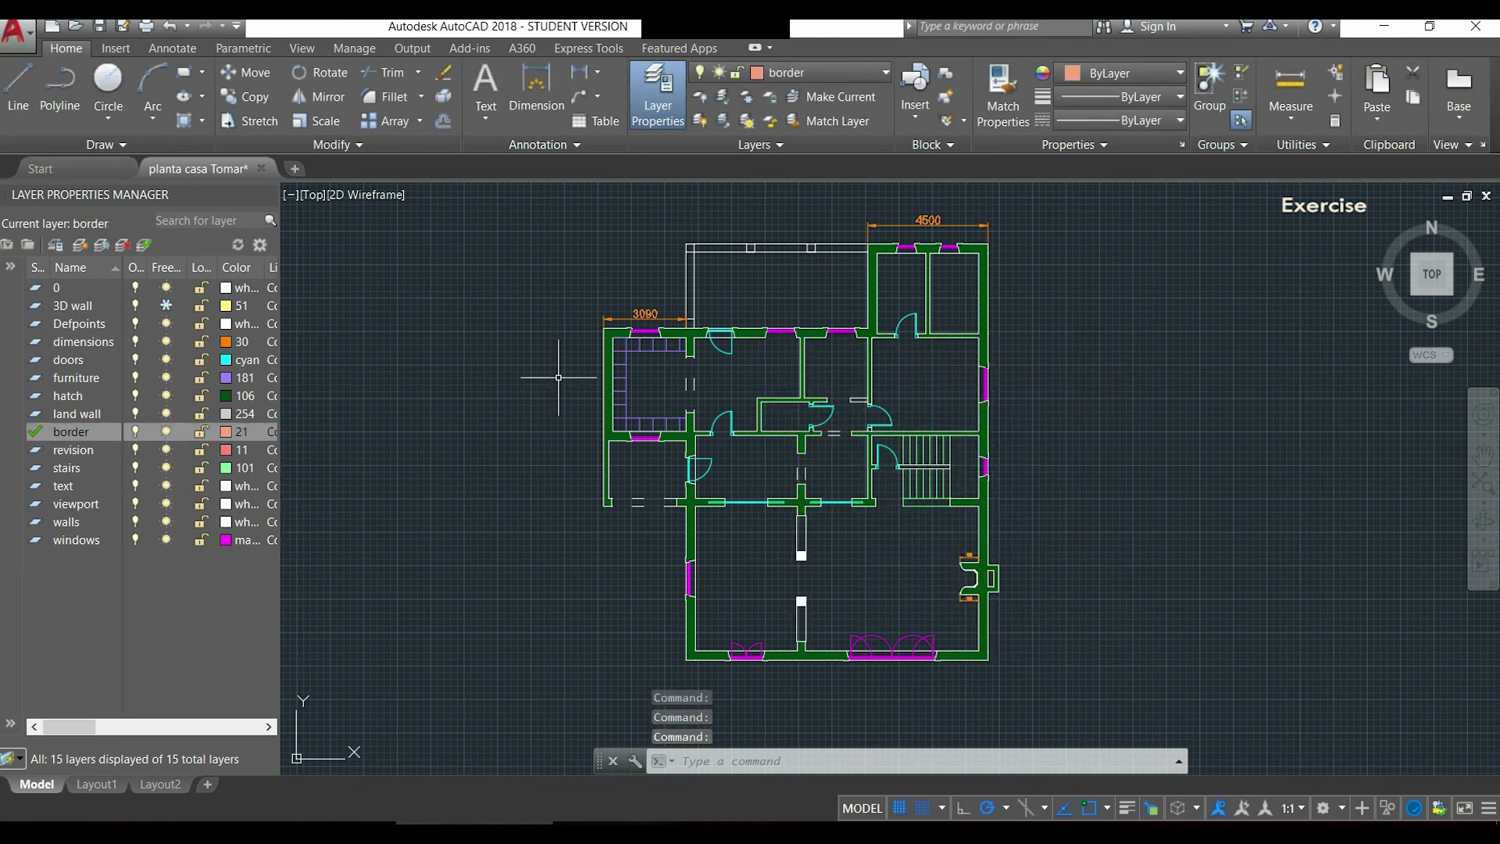
{"action": "type", "text": "re"}
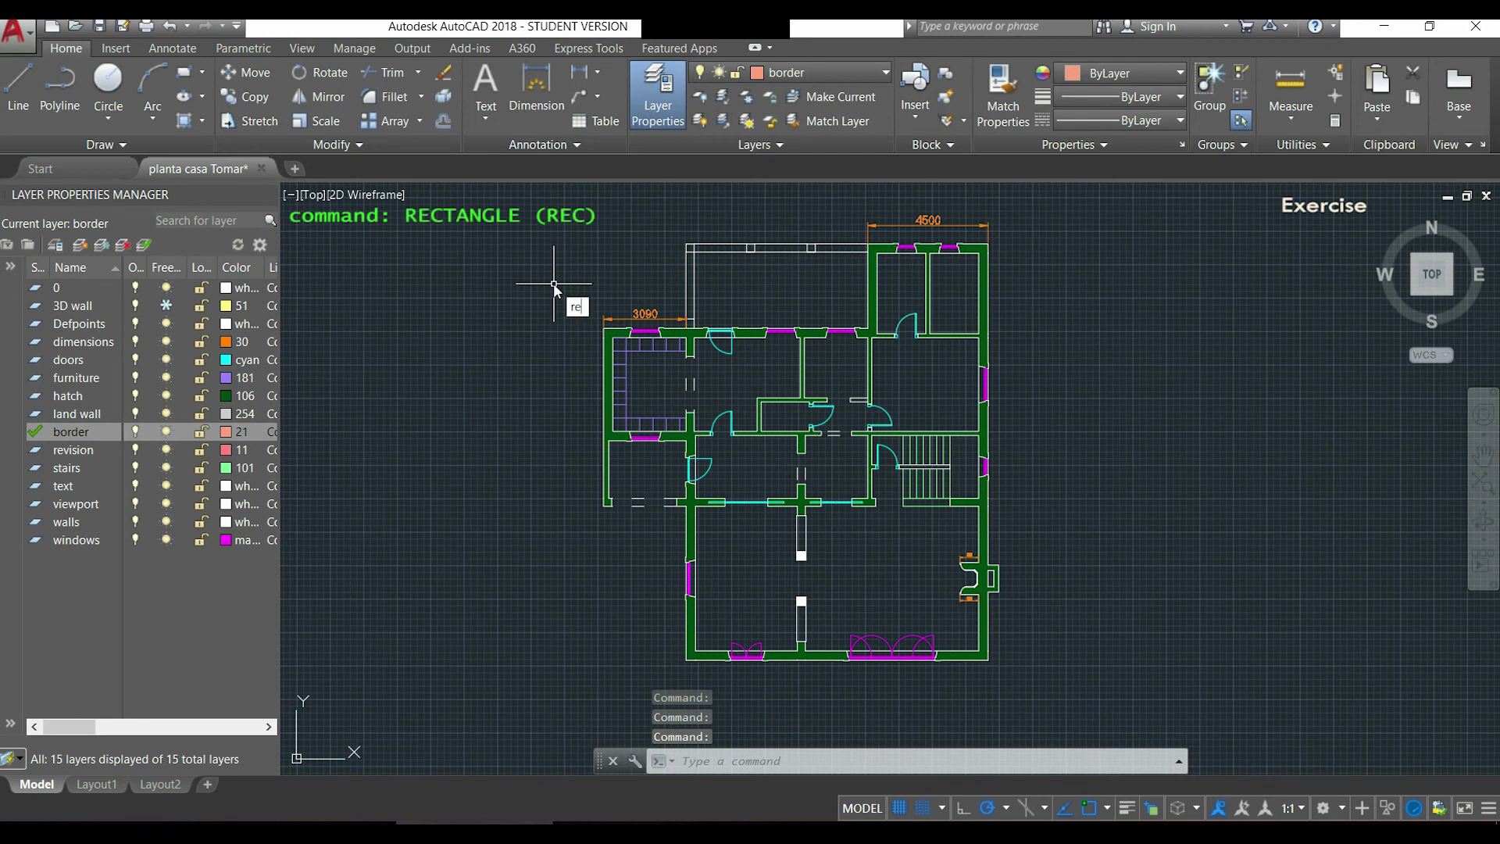
{"action": "type", "text": "c"}
Draw a RECTANG border from above-left of the plan, framing its upper part.
{"action": "key", "text": "Return"}
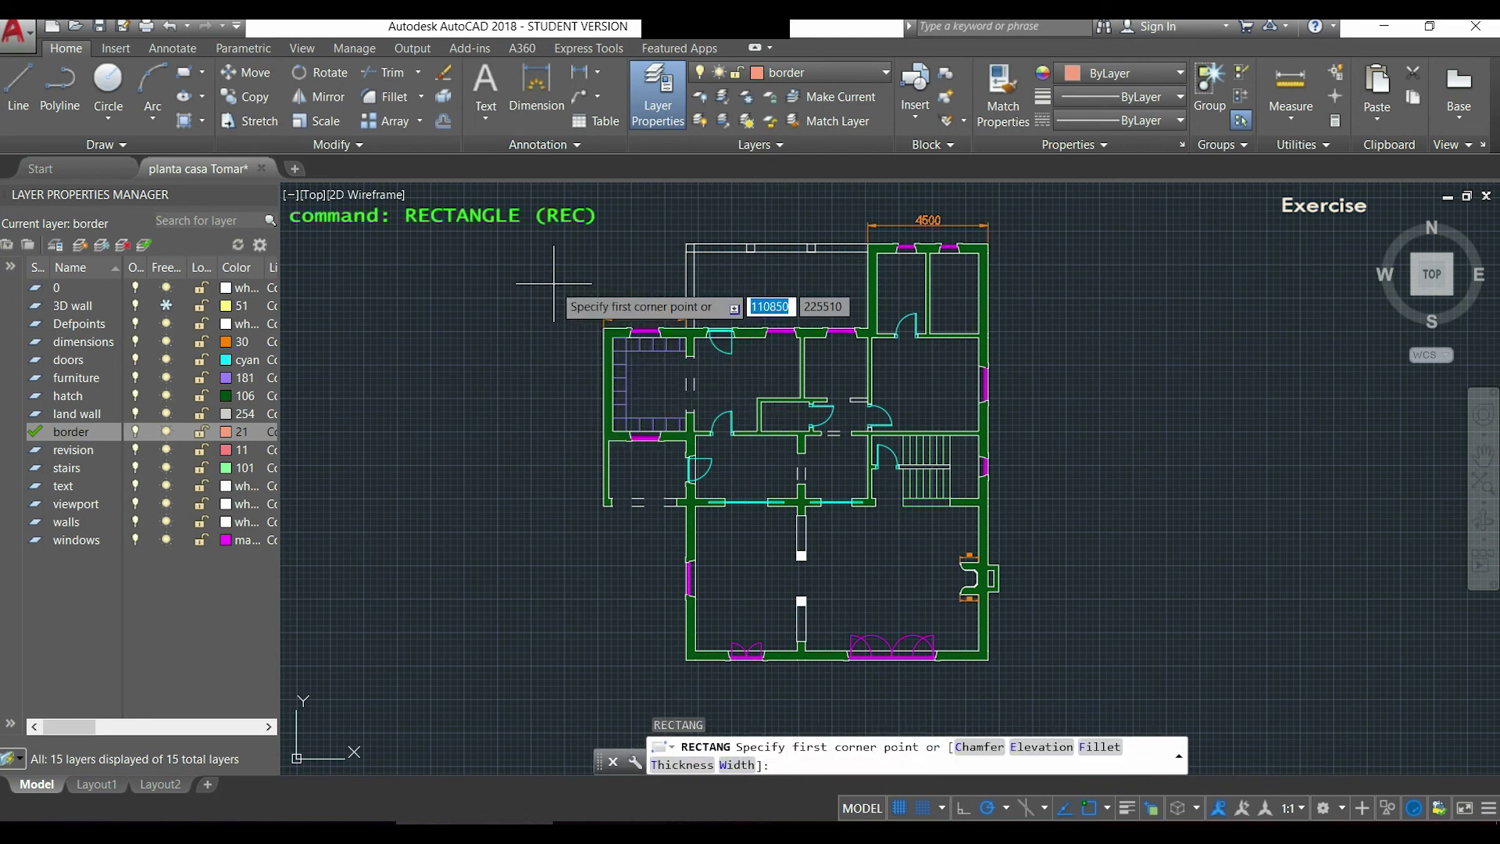
{"action": "scroll", "coordinate": [601, 225], "scroll_direction": "up", "scroll_amount": 4}
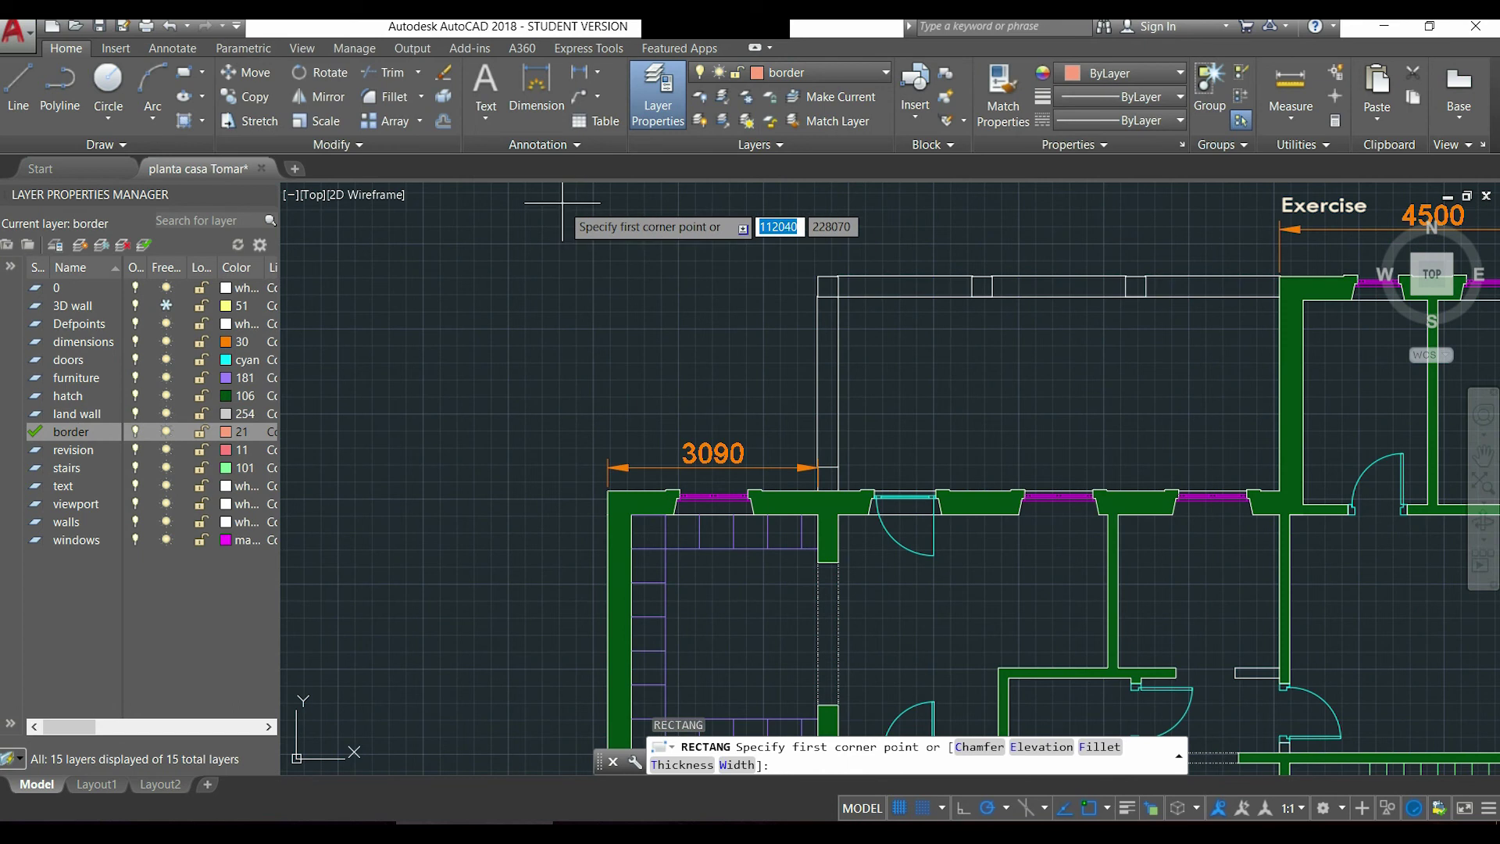
{"action": "left_click", "coordinate": [563, 197]}
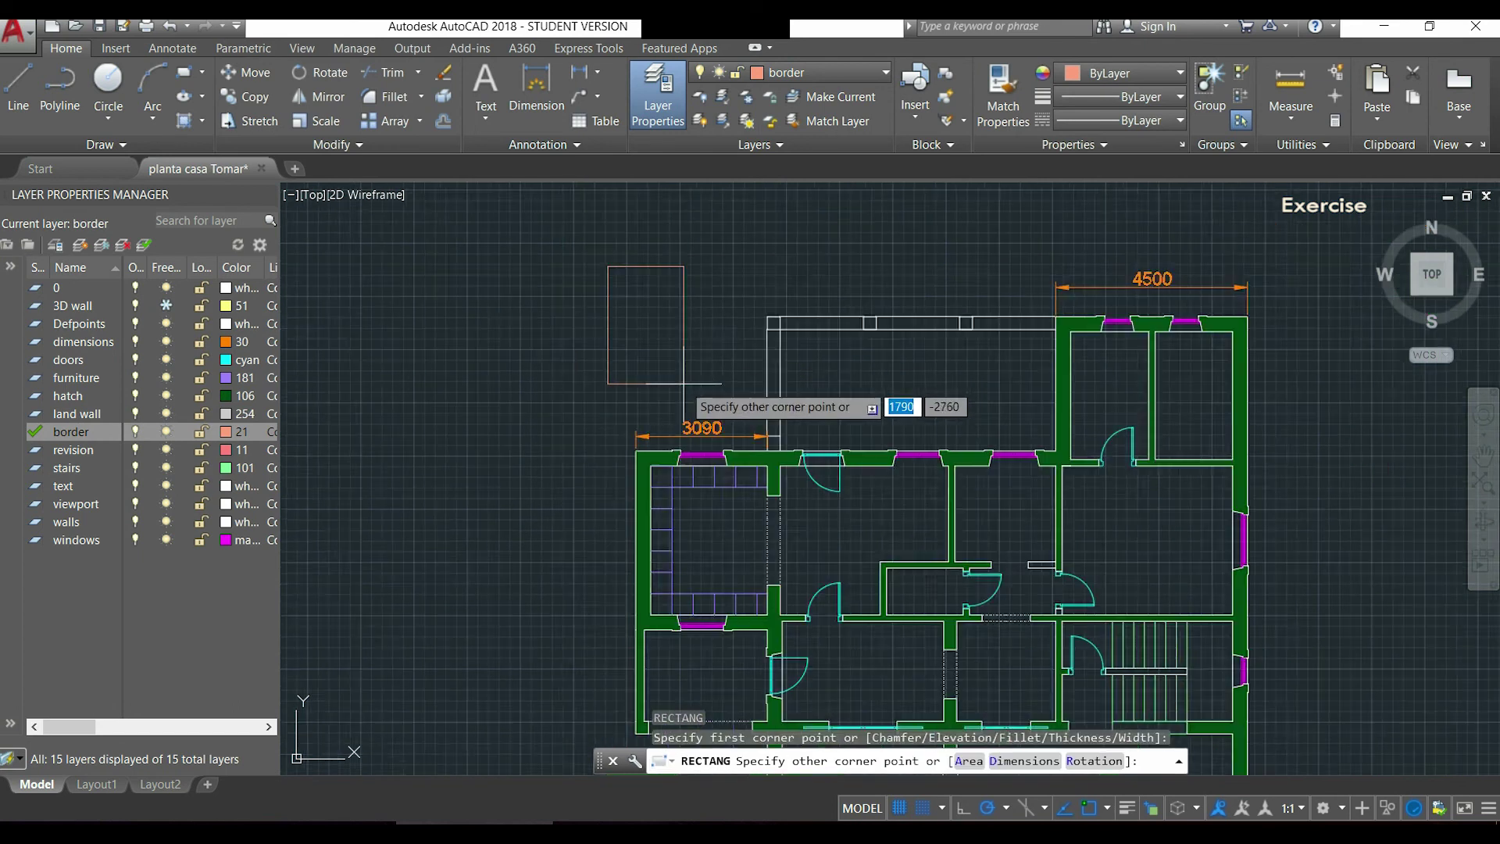
{"action": "scroll", "coordinate": [669, 358], "scroll_direction": "down", "scroll_amount": 2}
{"action": "scroll", "coordinate": [704, 399], "scroll_direction": "down", "scroll_amount": 2}
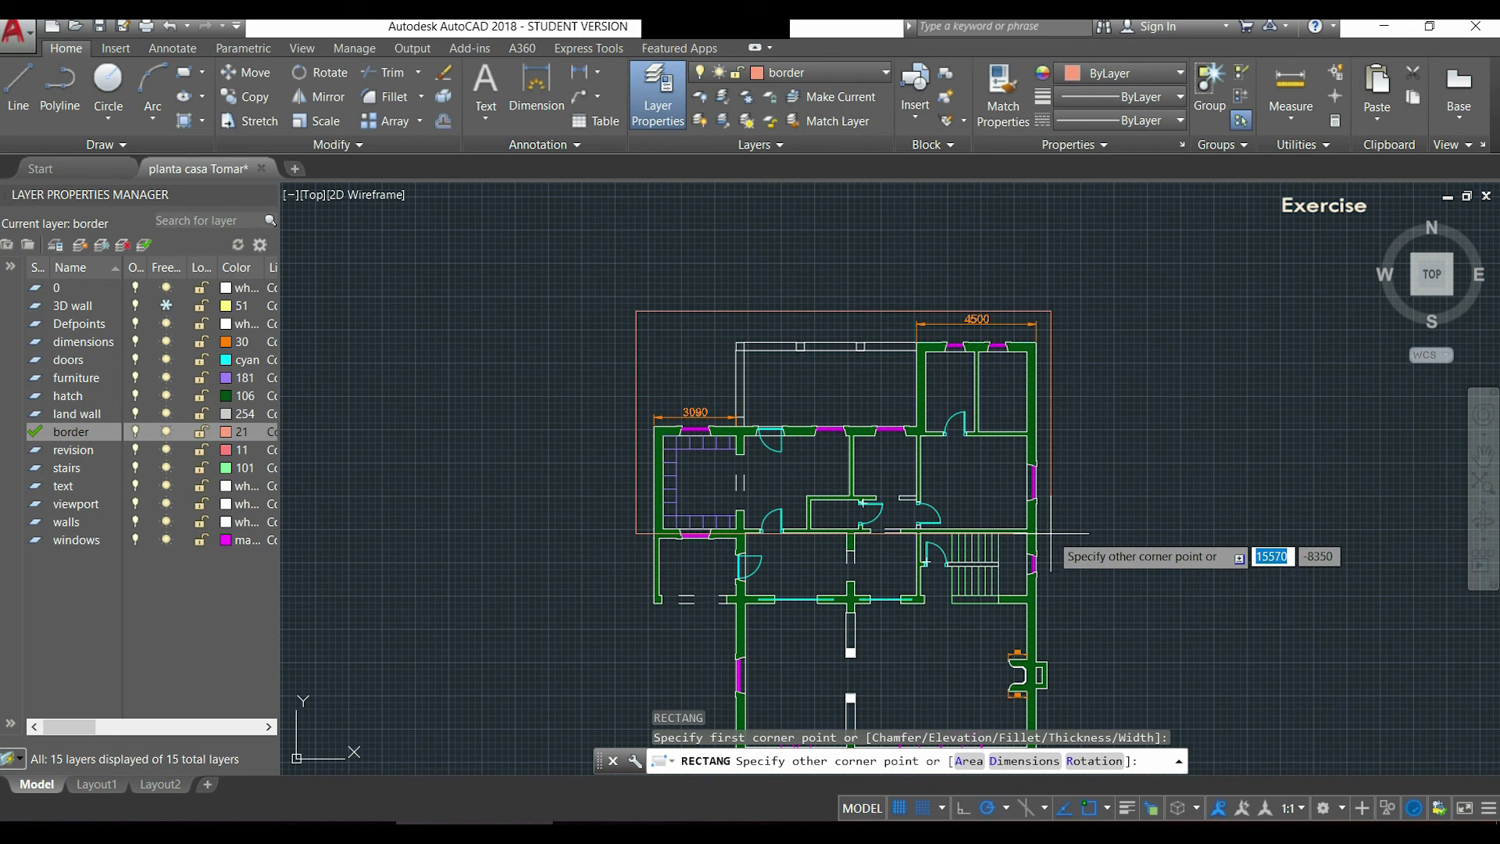
{"action": "left_click", "coordinate": [1050, 534]}
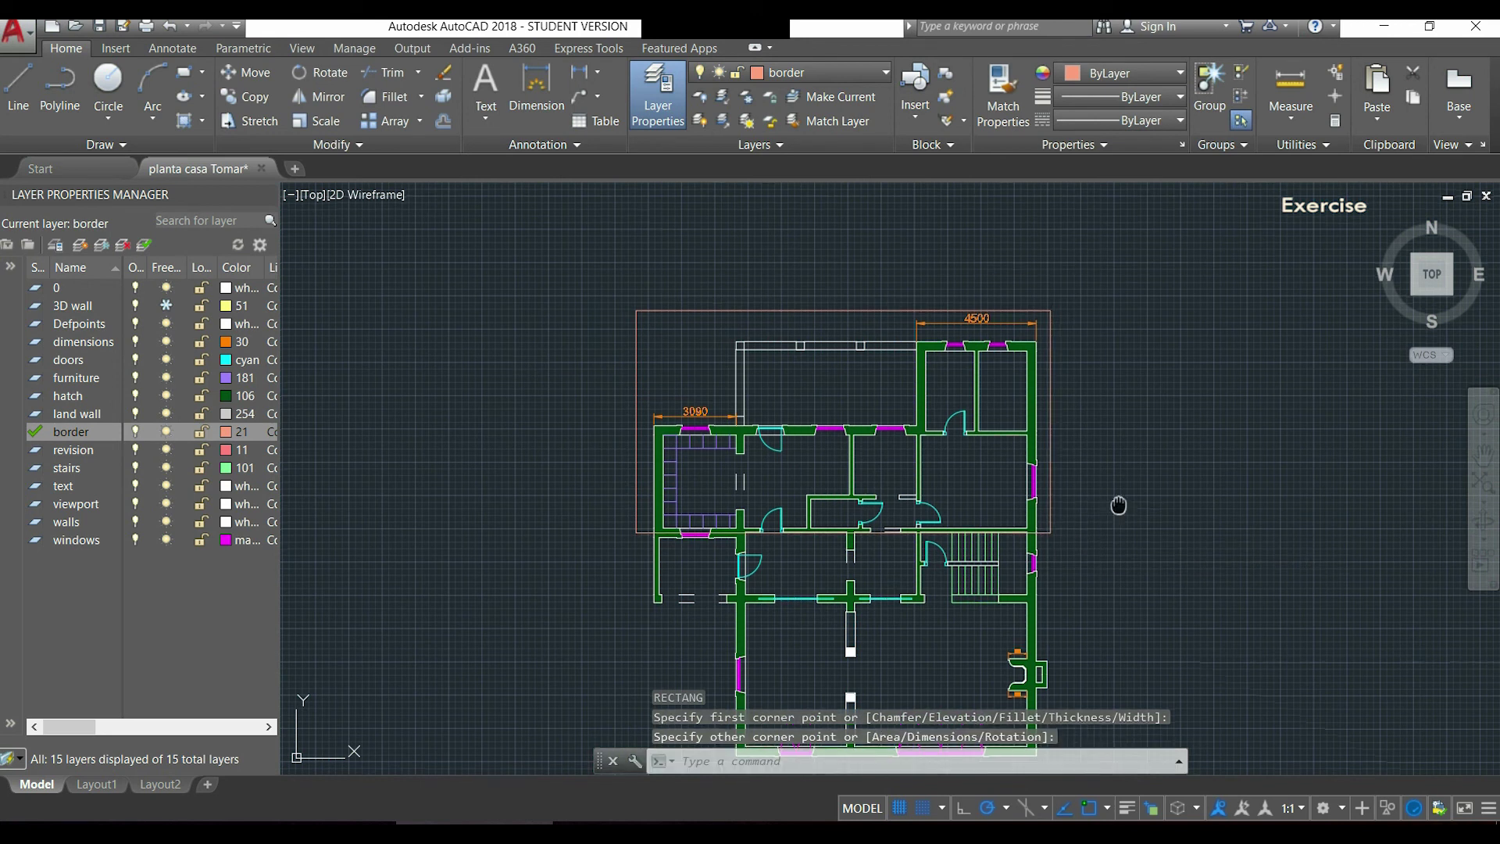
{"action": "middle_click_drag", "start_coordinate": [1119, 505], "coordinate": [1100, 397]}
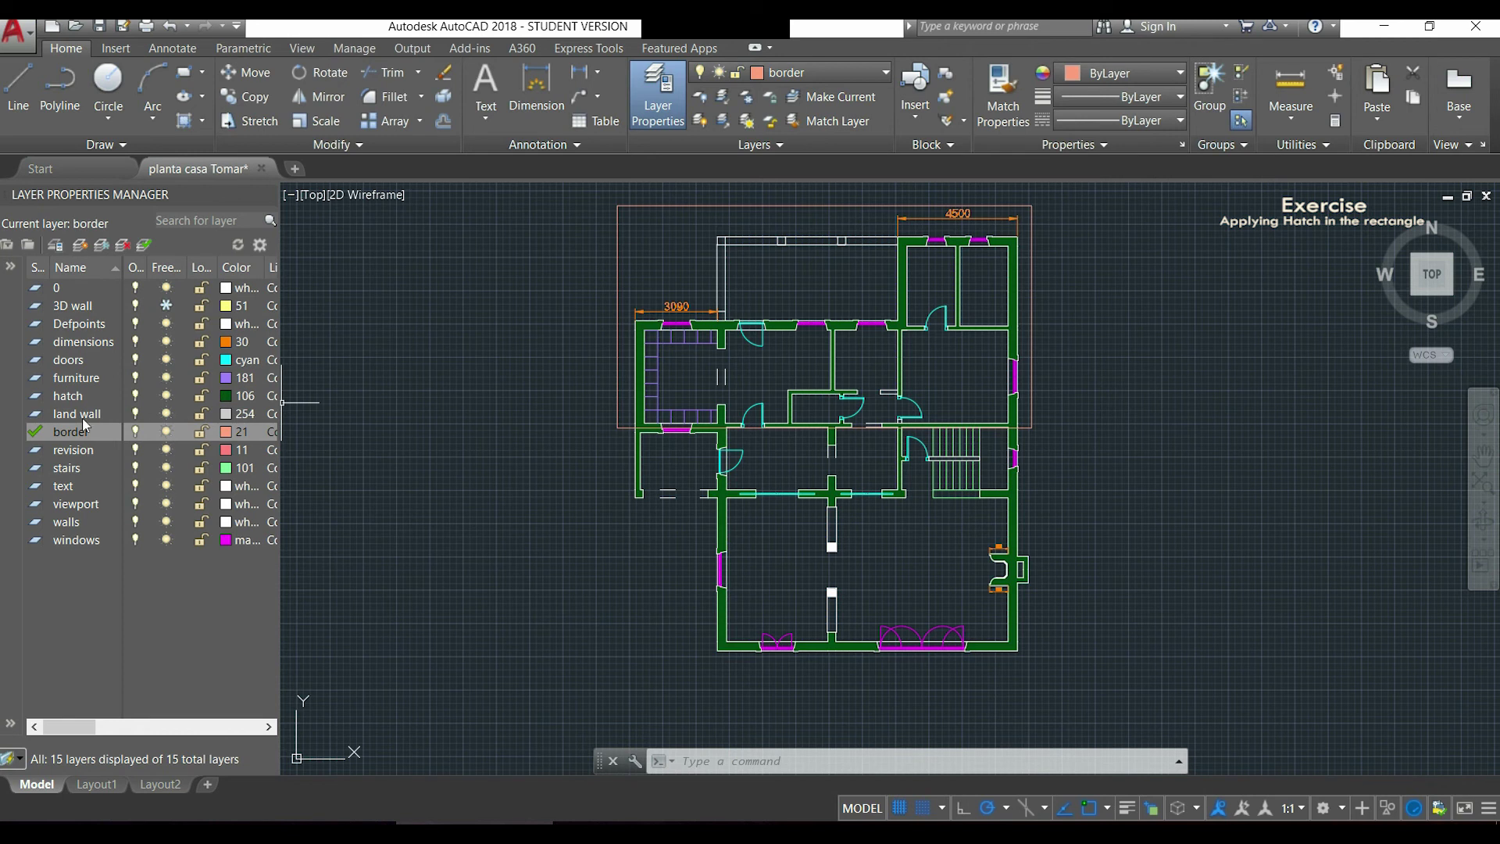
Turn off all layers except border using Select All but Current.
{"action": "double_click", "coordinate": [79, 433]}
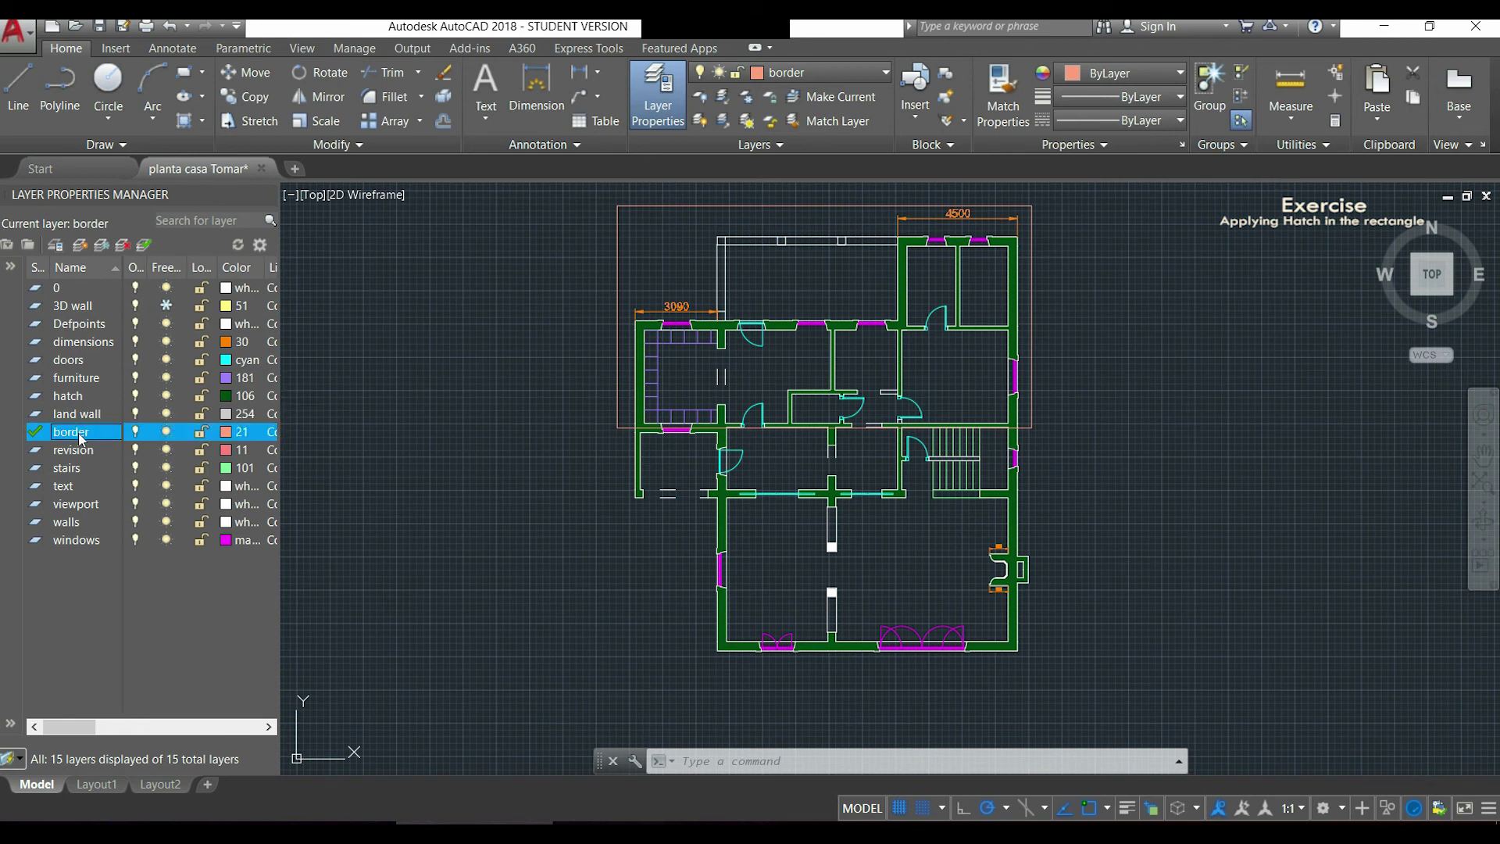
{"action": "right_click", "coordinate": [79, 440]}
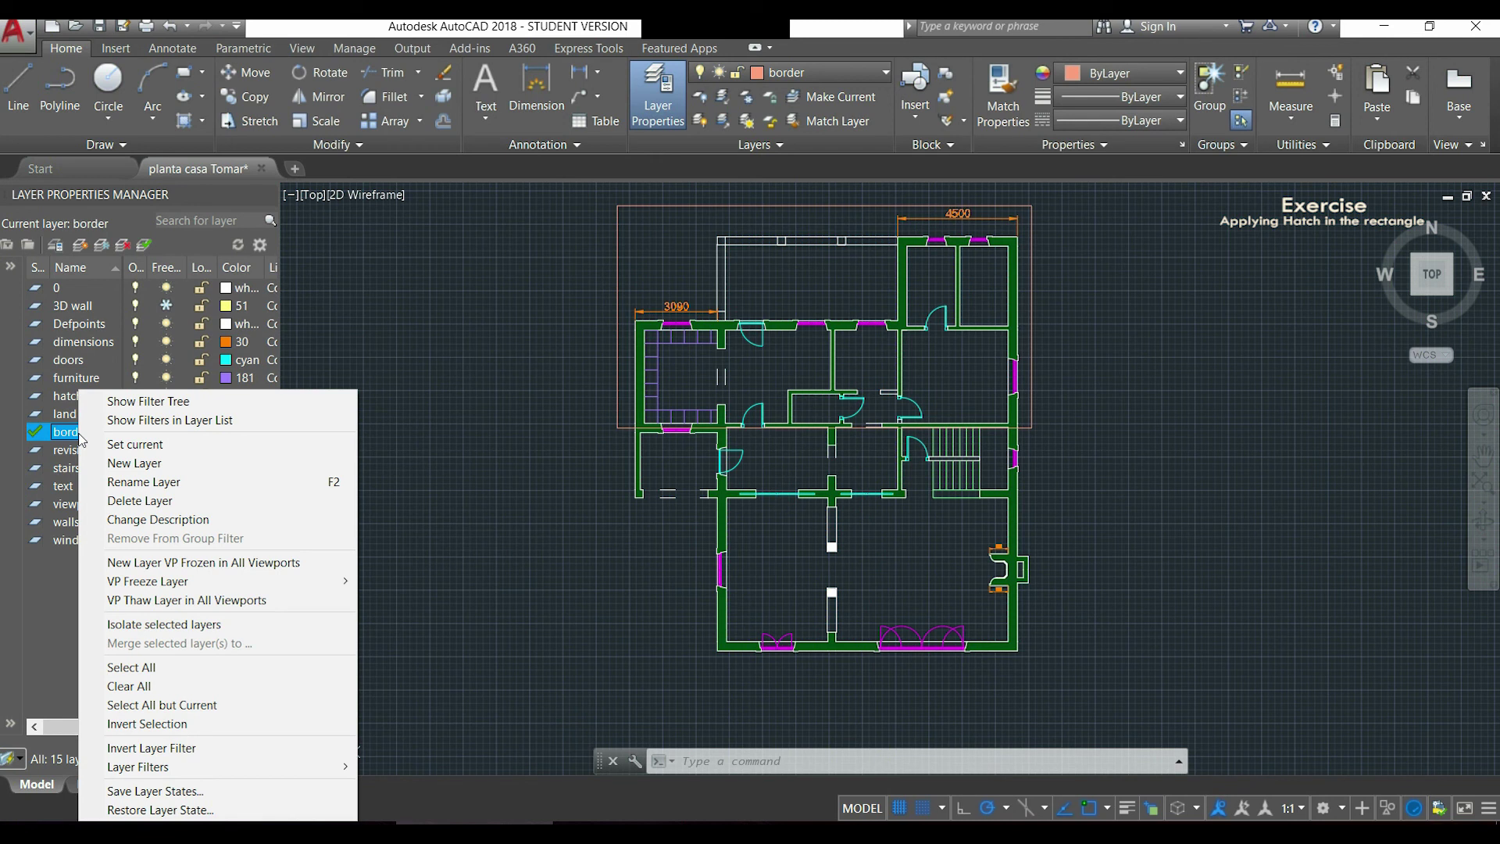
{"action": "left_click", "coordinate": [206, 708]}
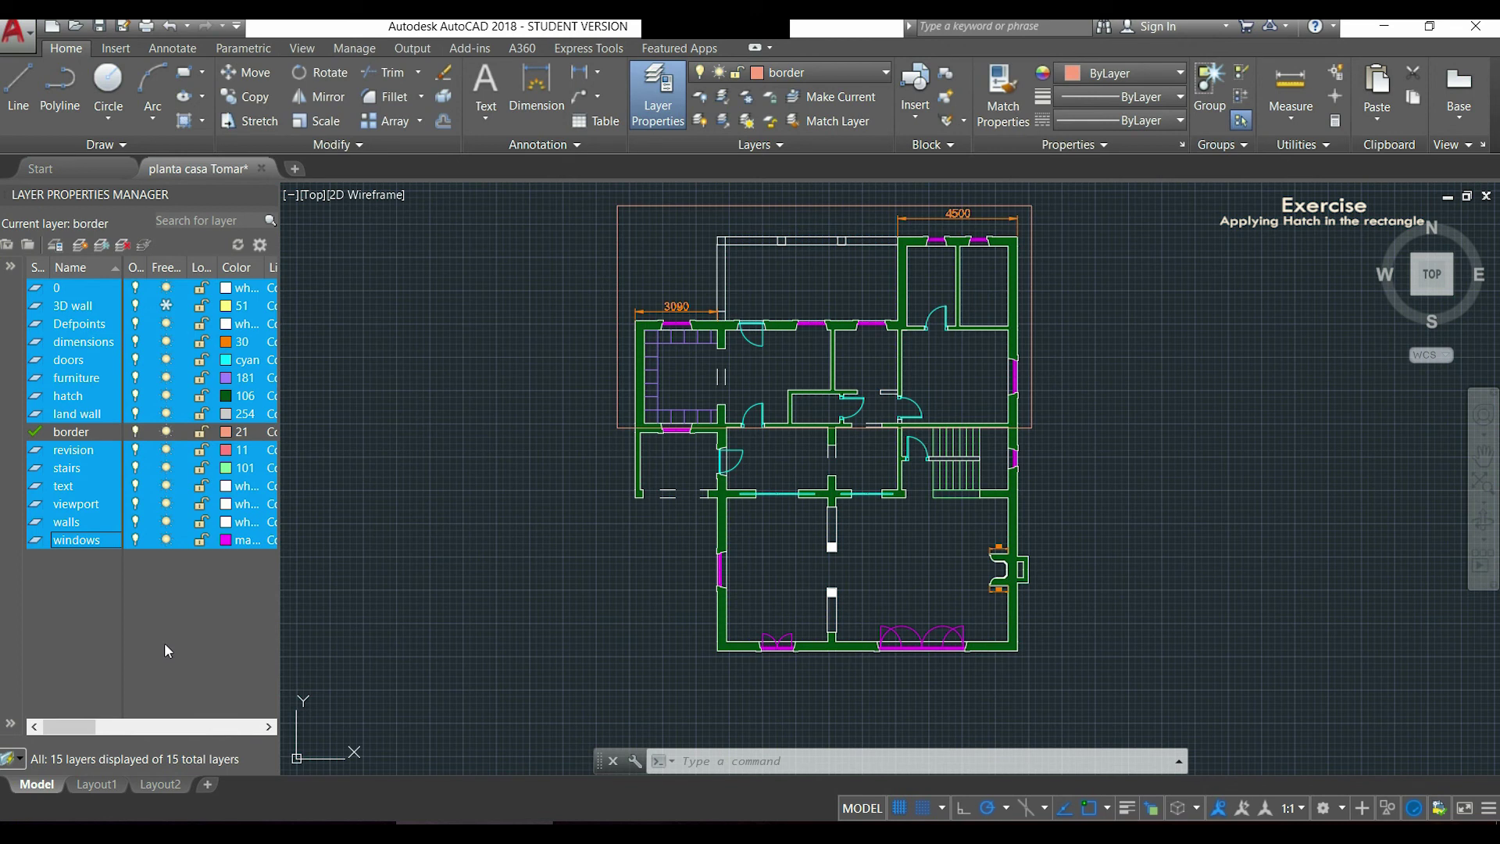
{"action": "left_click", "coordinate": [134, 539]}
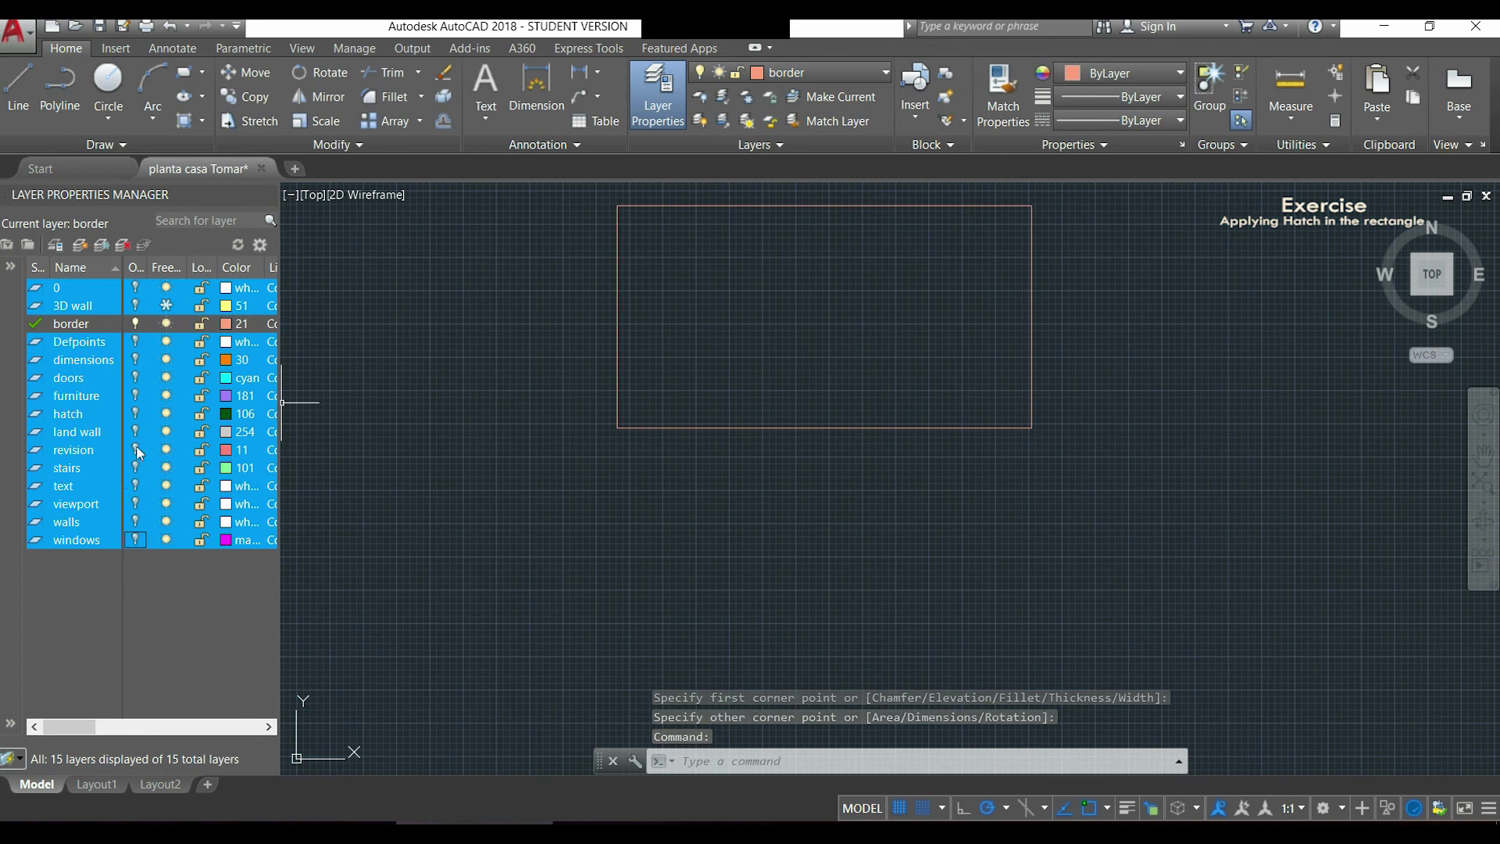
With the hatch layer selected, fill the border rectangle with a solid hatch using H.
{"action": "left_click", "coordinate": [134, 414]}
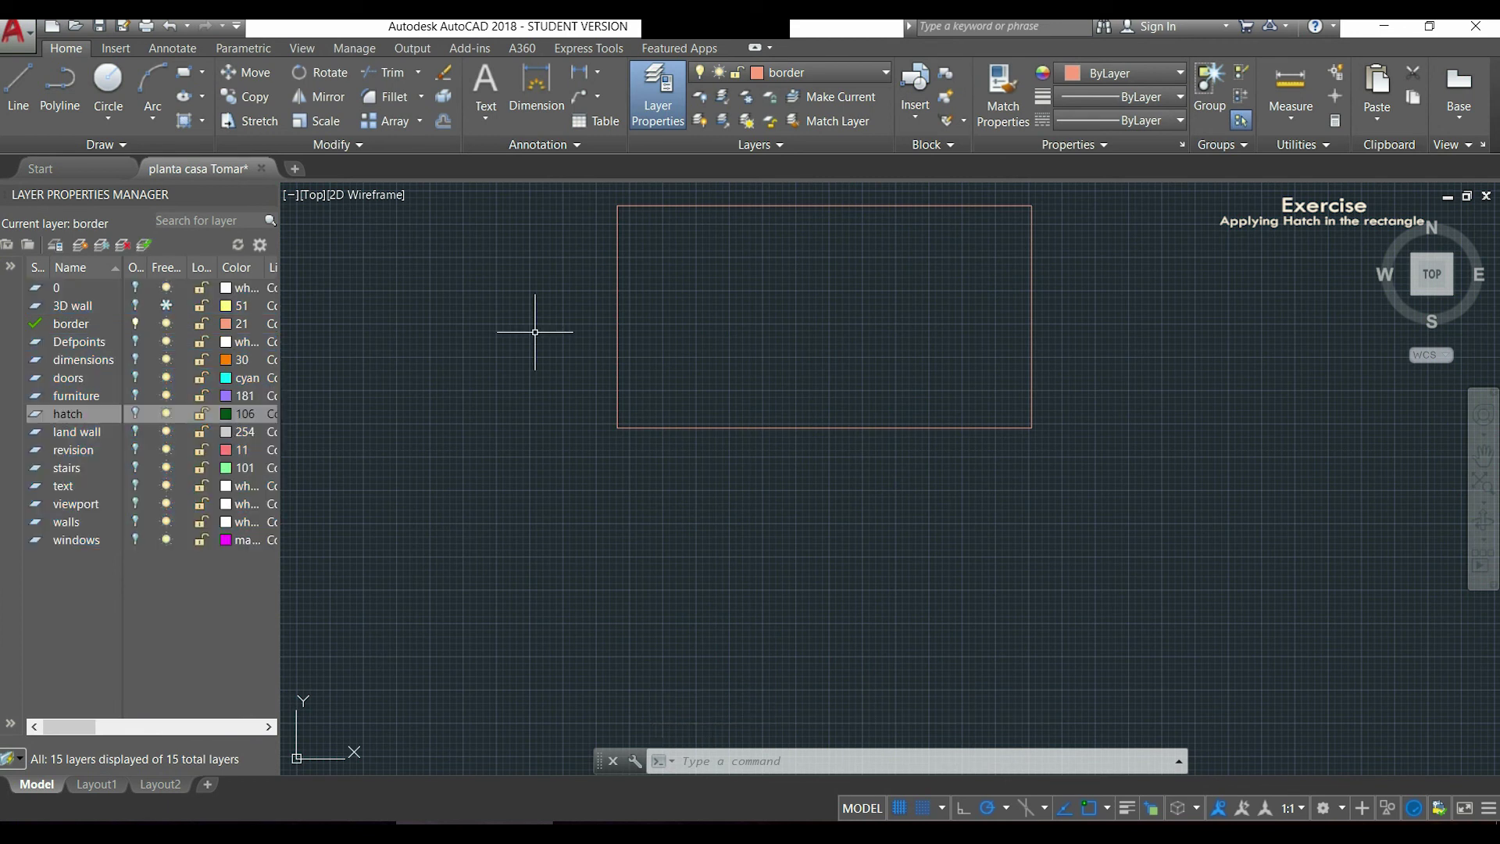
{"action": "type", "text": "H"}
{"action": "key", "text": "Return"}
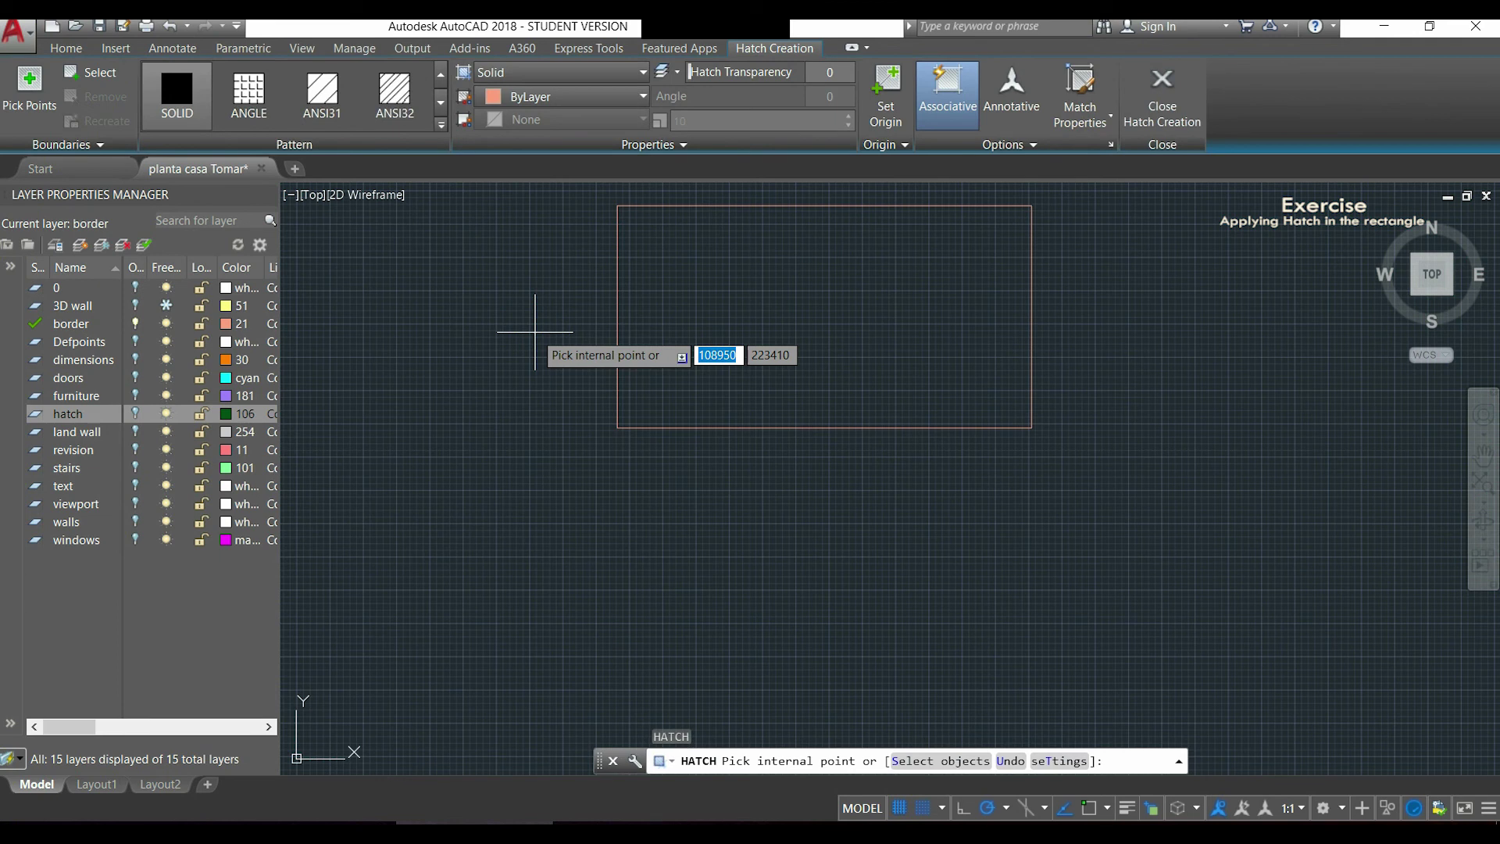
{"action": "left_click", "coordinate": [707, 307]}
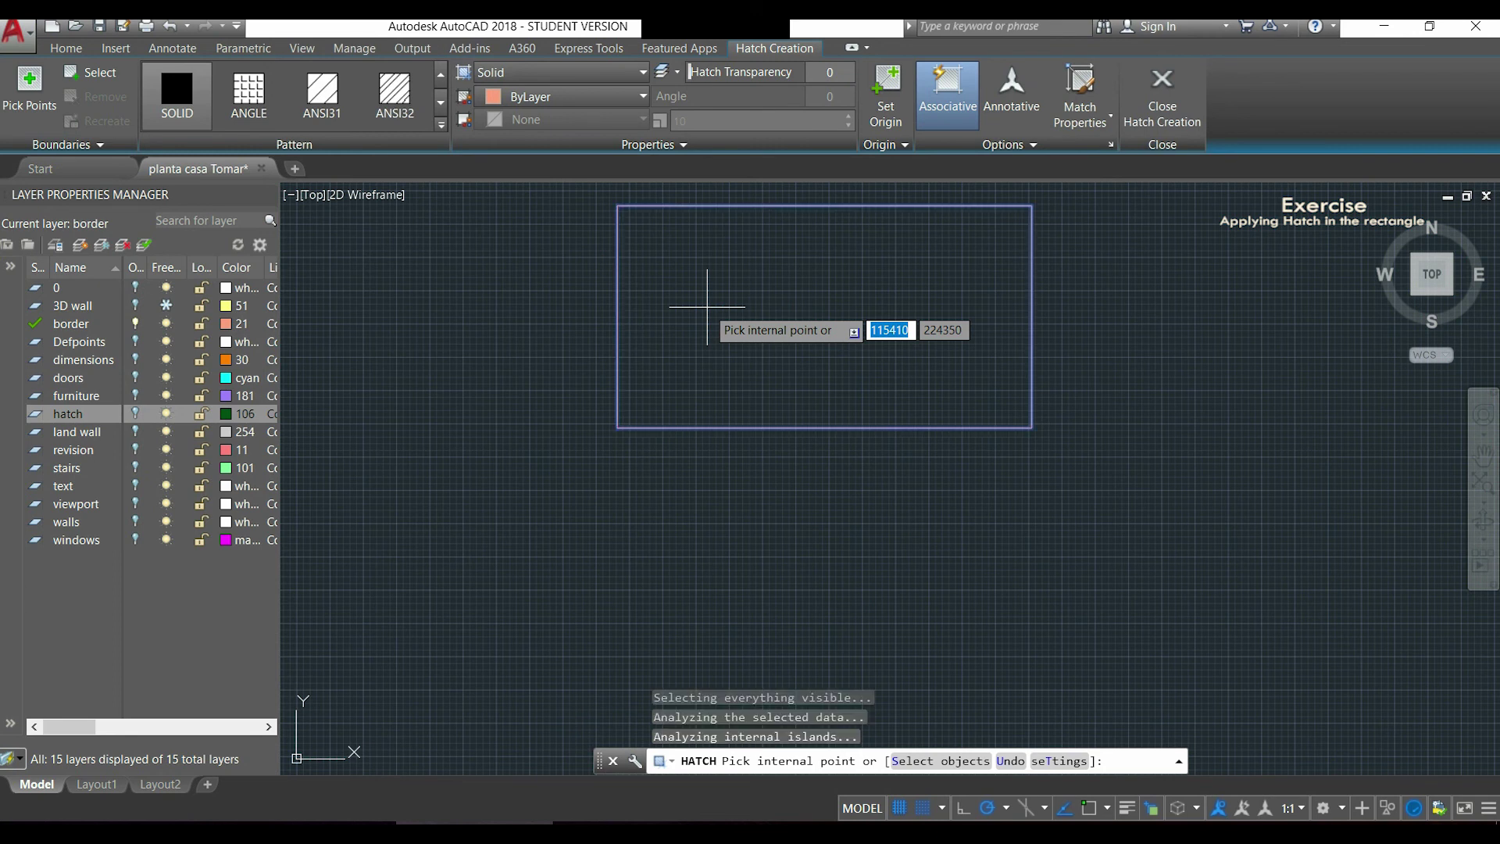
{"action": "key", "text": "Return"}
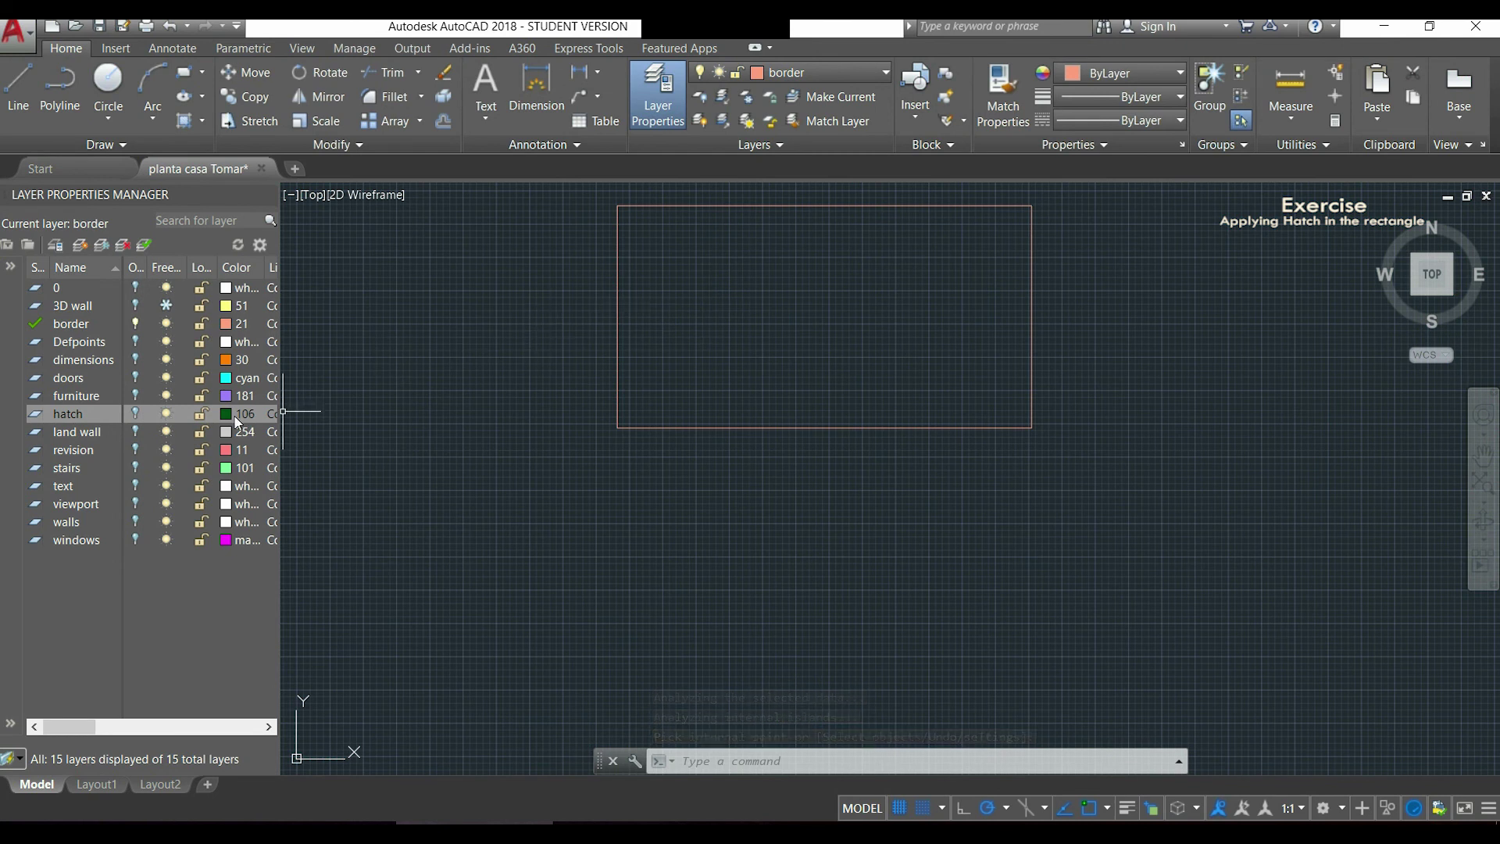
Turn the hatch layer back on, then switch all fifteen layers on.
{"action": "left_click", "coordinate": [135, 418]}
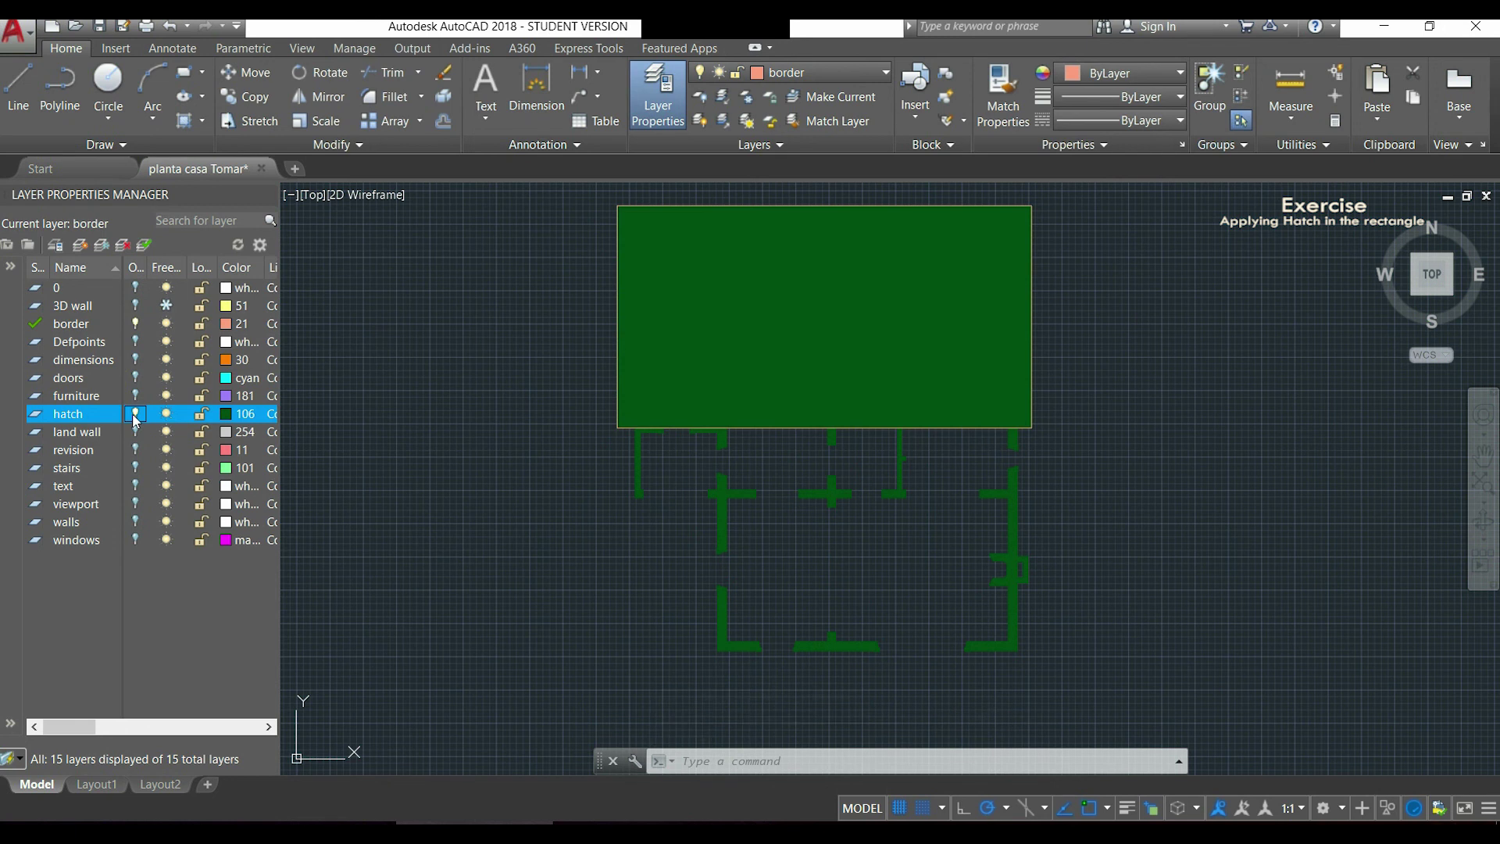
{"action": "right_click", "coordinate": [113, 420]}
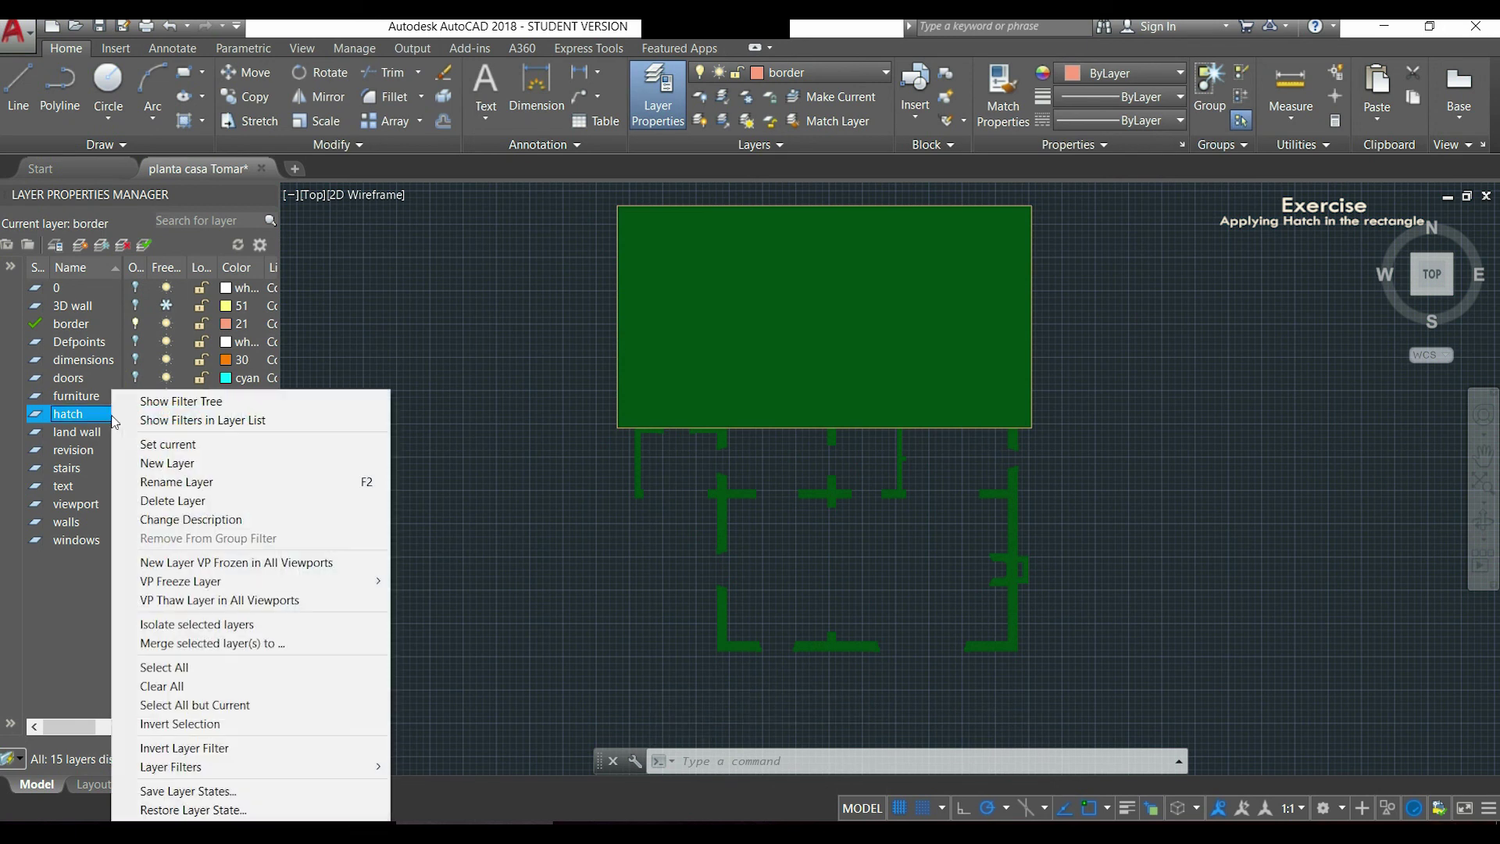
{"action": "left_click", "coordinate": [222, 672]}
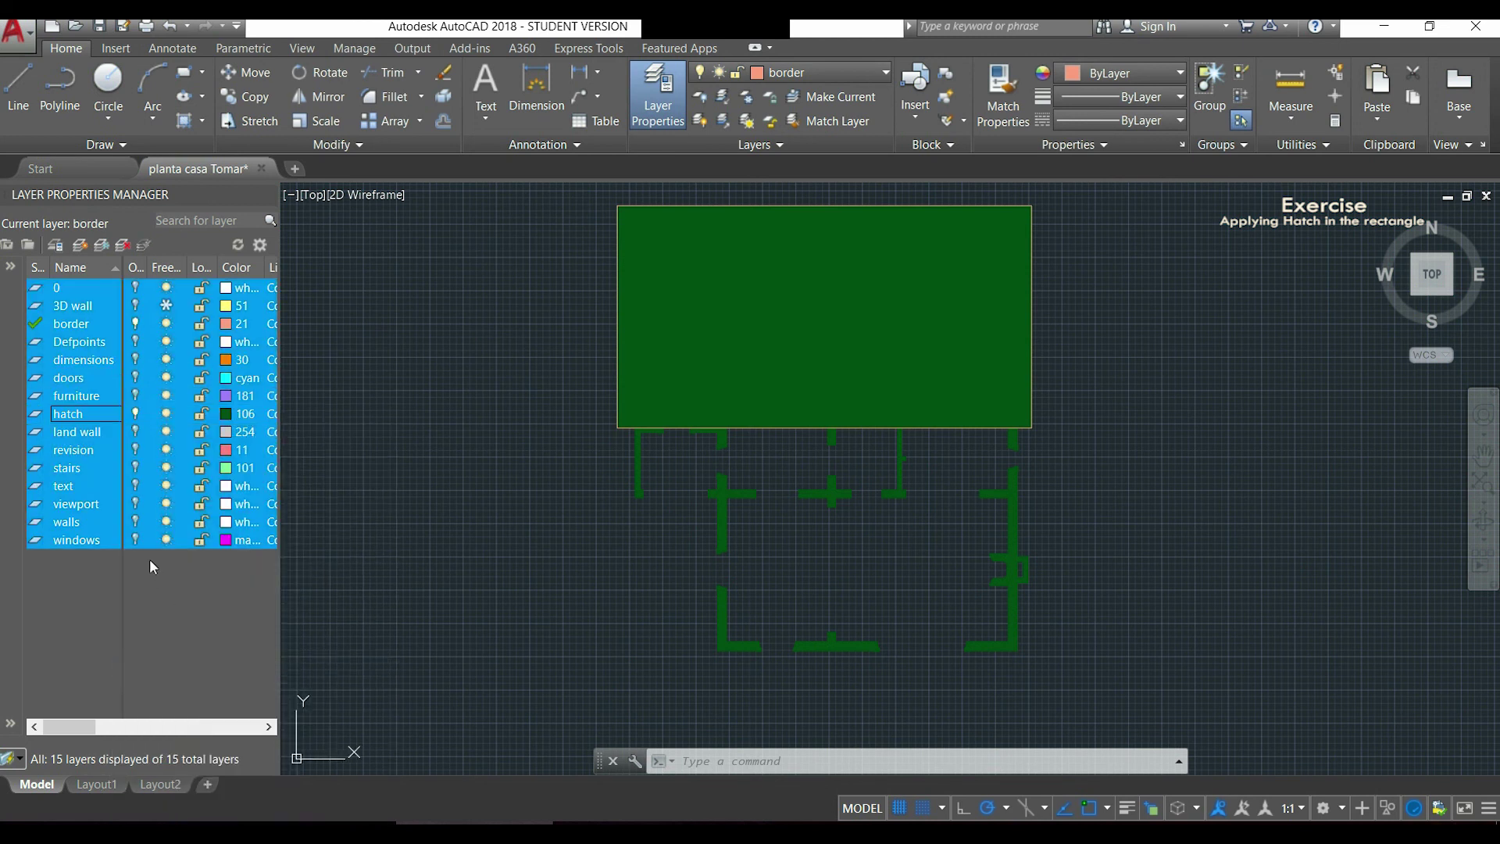
{"action": "left_click", "coordinate": [136, 540]}
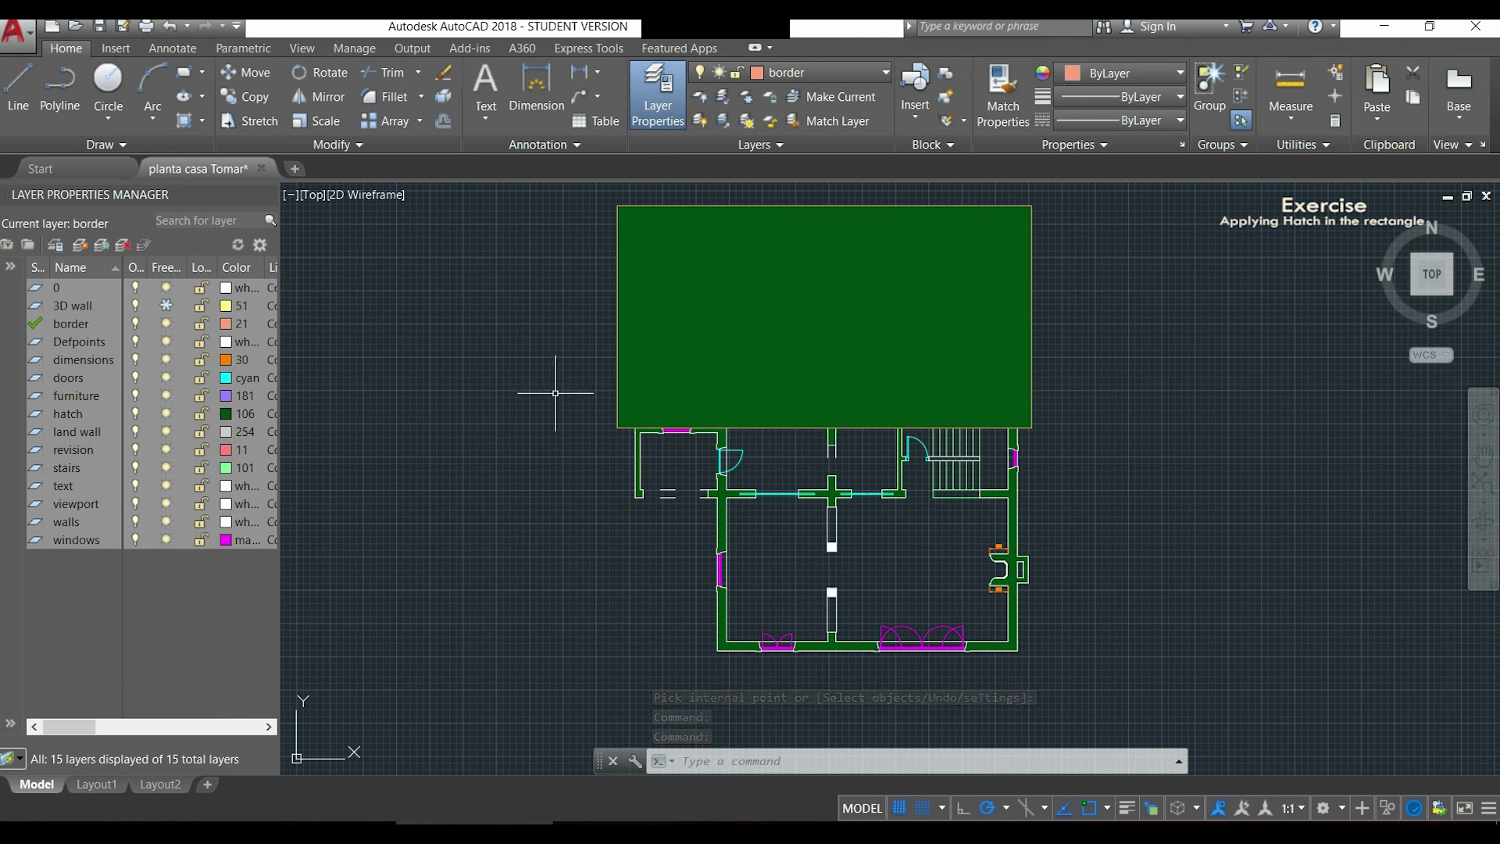
Send the green rectangle fill to the back behind the floor plan.
{"action": "left_click", "coordinate": [878, 296]}
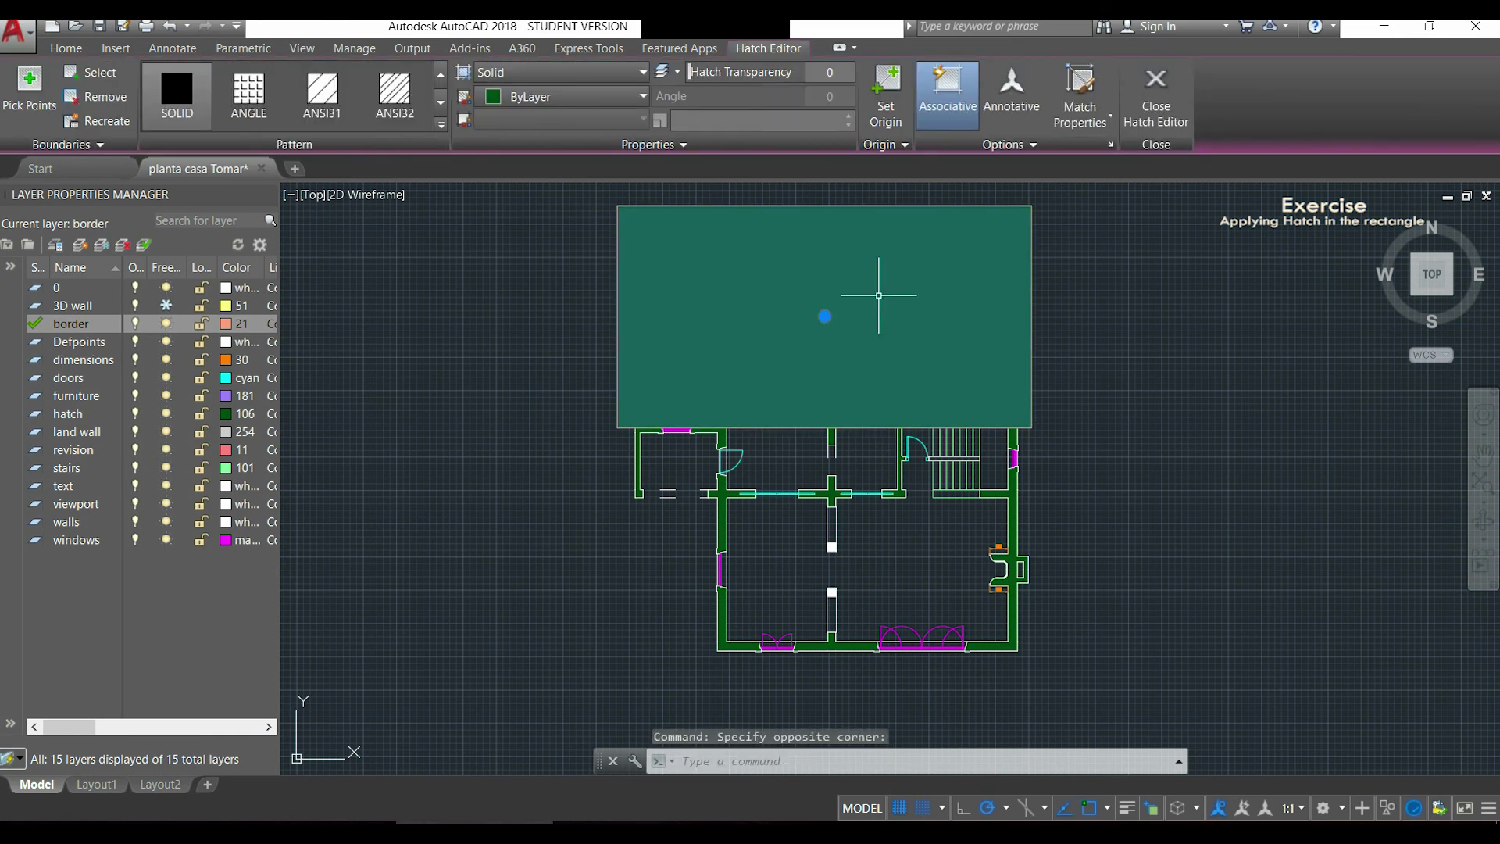
{"action": "right_click", "coordinate": [877, 296]}
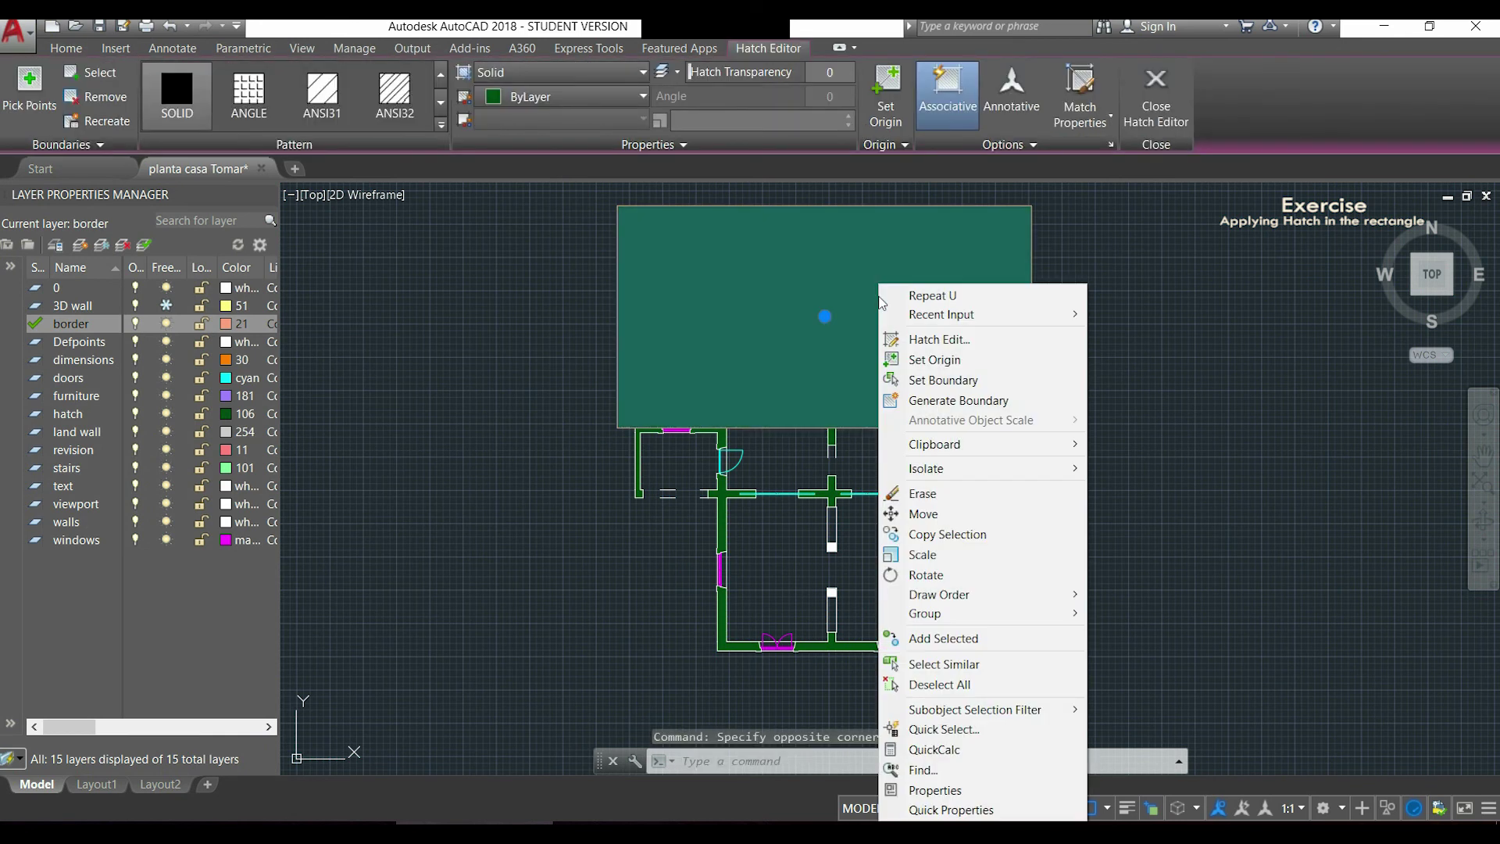
{"action": "mouse_move", "coordinate": [984, 597]}
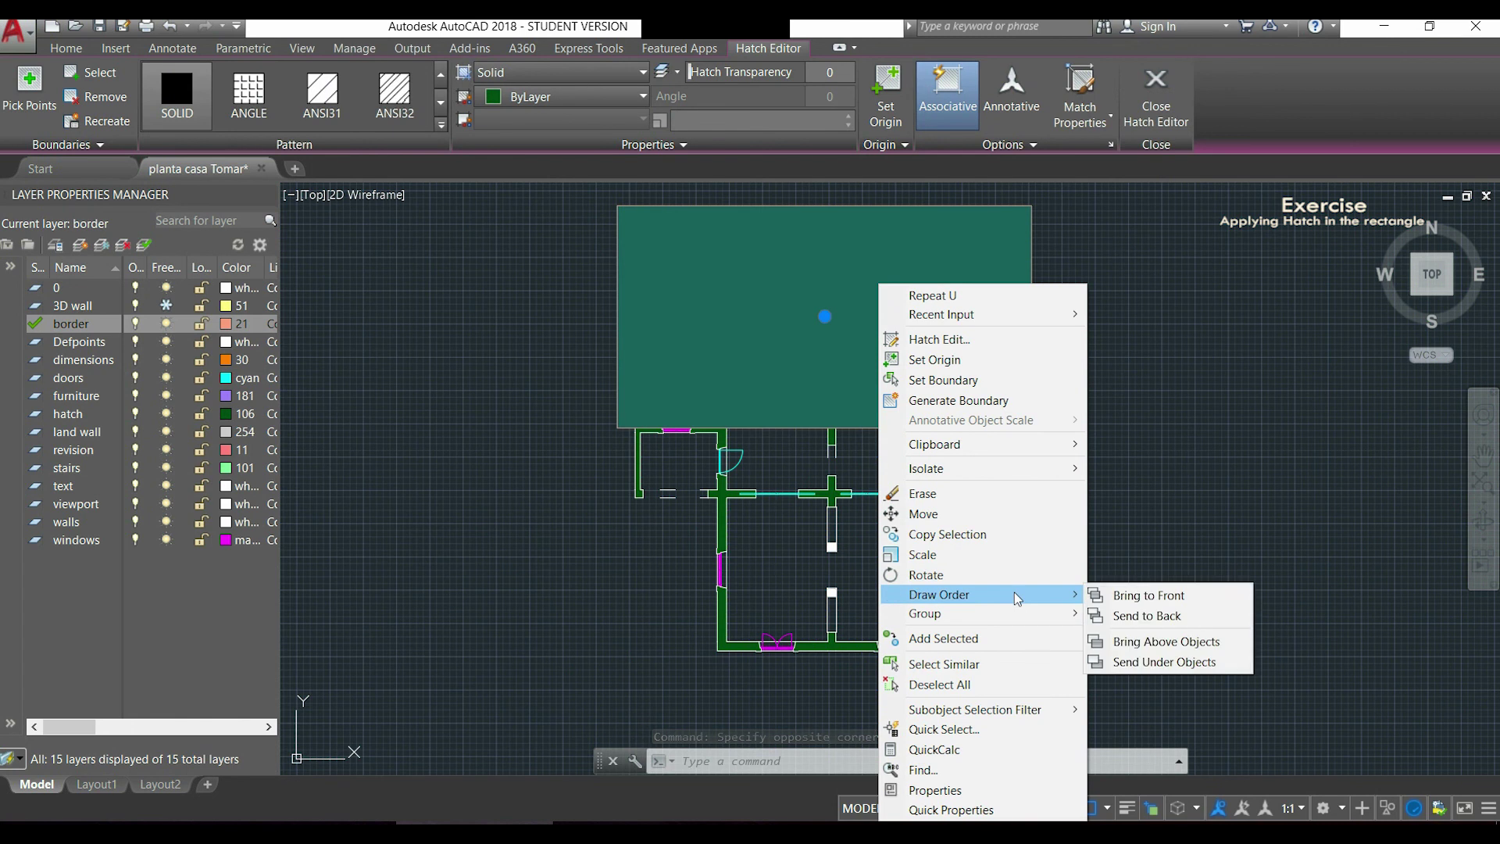
{"action": "left_click", "coordinate": [1145, 616]}
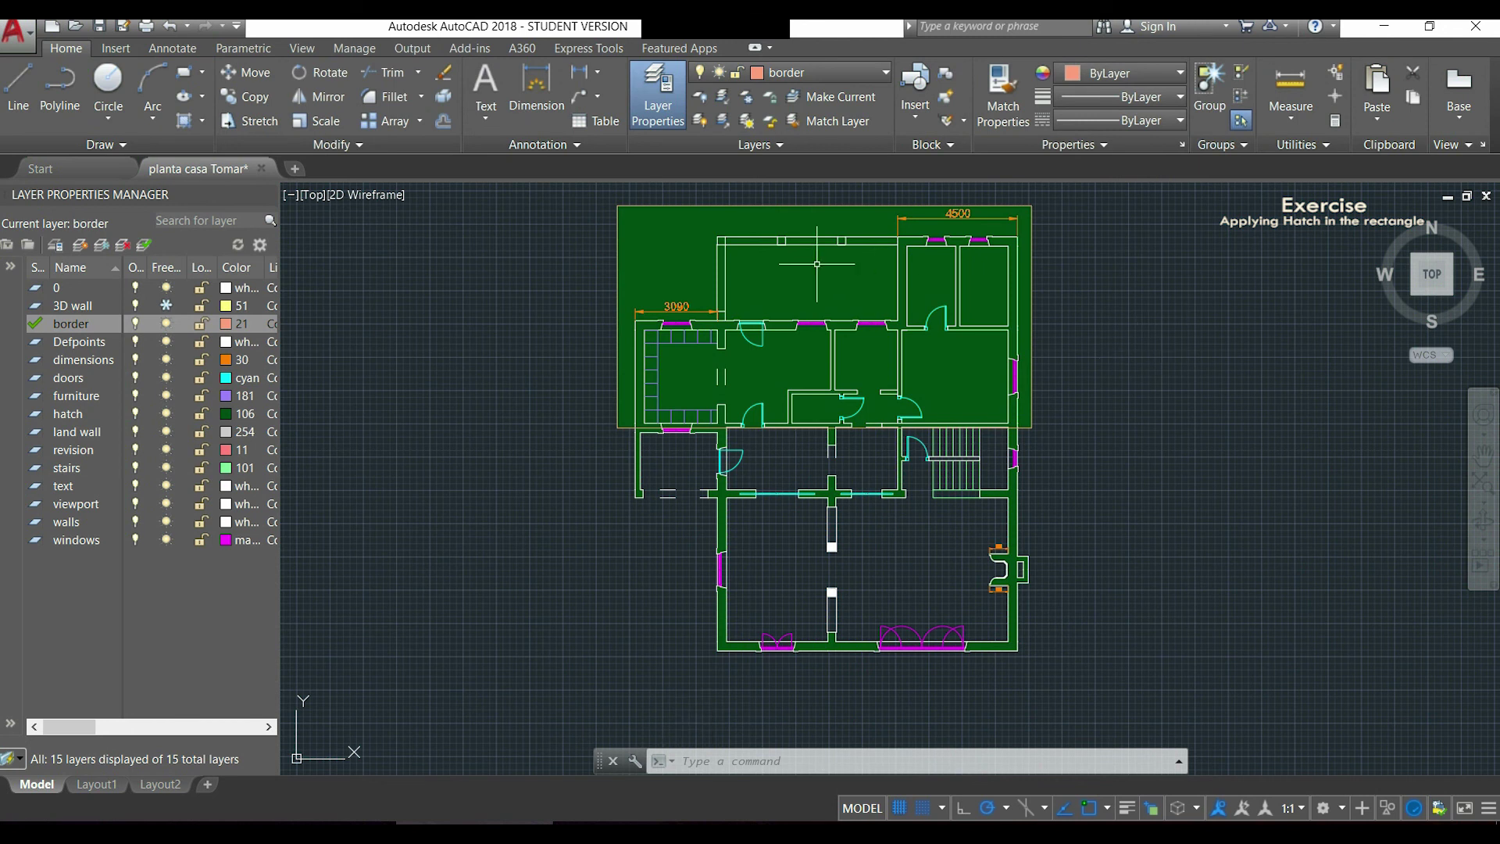
Set the green rectangle fill's hatch transparency to about 71, then deselect it.
{"action": "left_click", "coordinate": [677, 254]}
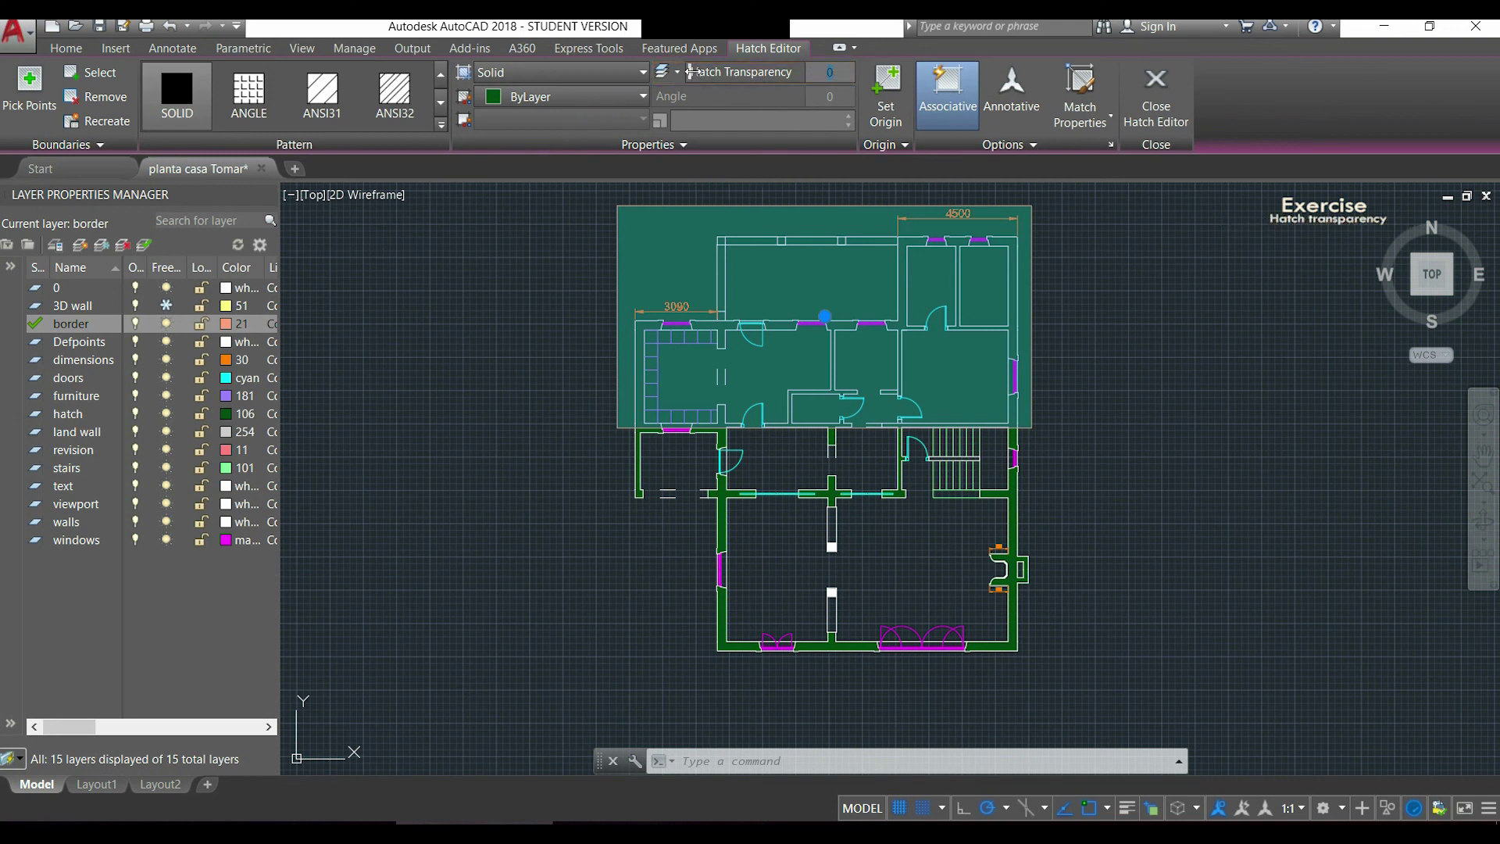
{"action": "left_click_drag", "start_coordinate": [699, 72], "coordinate": [799, 73]}
{"action": "mouse_move", "coordinate": [797, 71]}
{"action": "left_mouse_down"}
{"action": "mouse_move", "coordinate": [756, 73]}
{"action": "mouse_move", "coordinate": [812, 72]}
{"action": "left_mouse_up"}
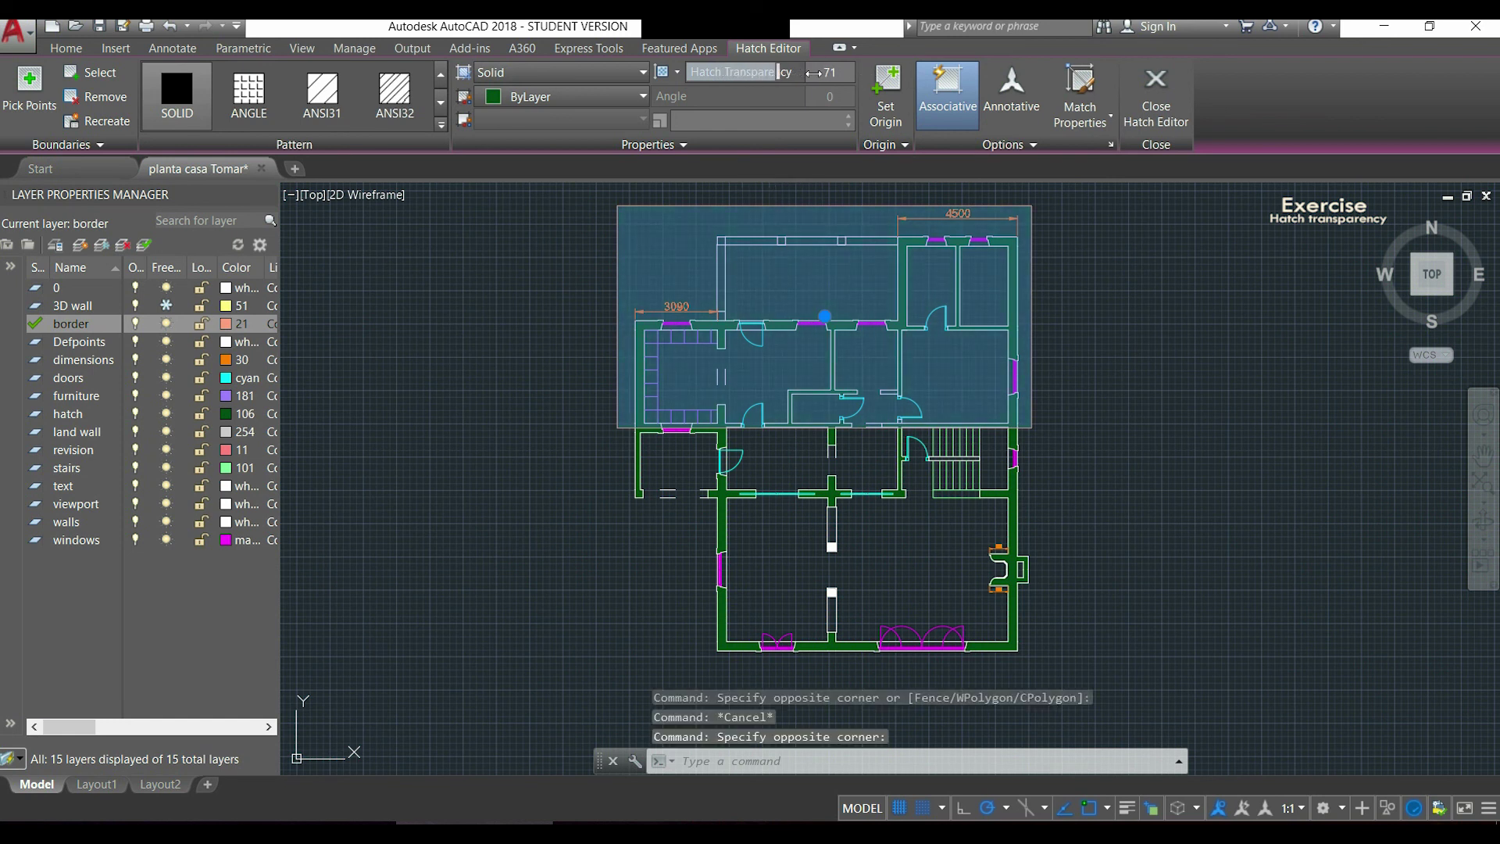
{"action": "left_click", "coordinate": [1136, 217]}
{"action": "key", "text": "Escape"}
{"action": "key", "text": "Escape"}
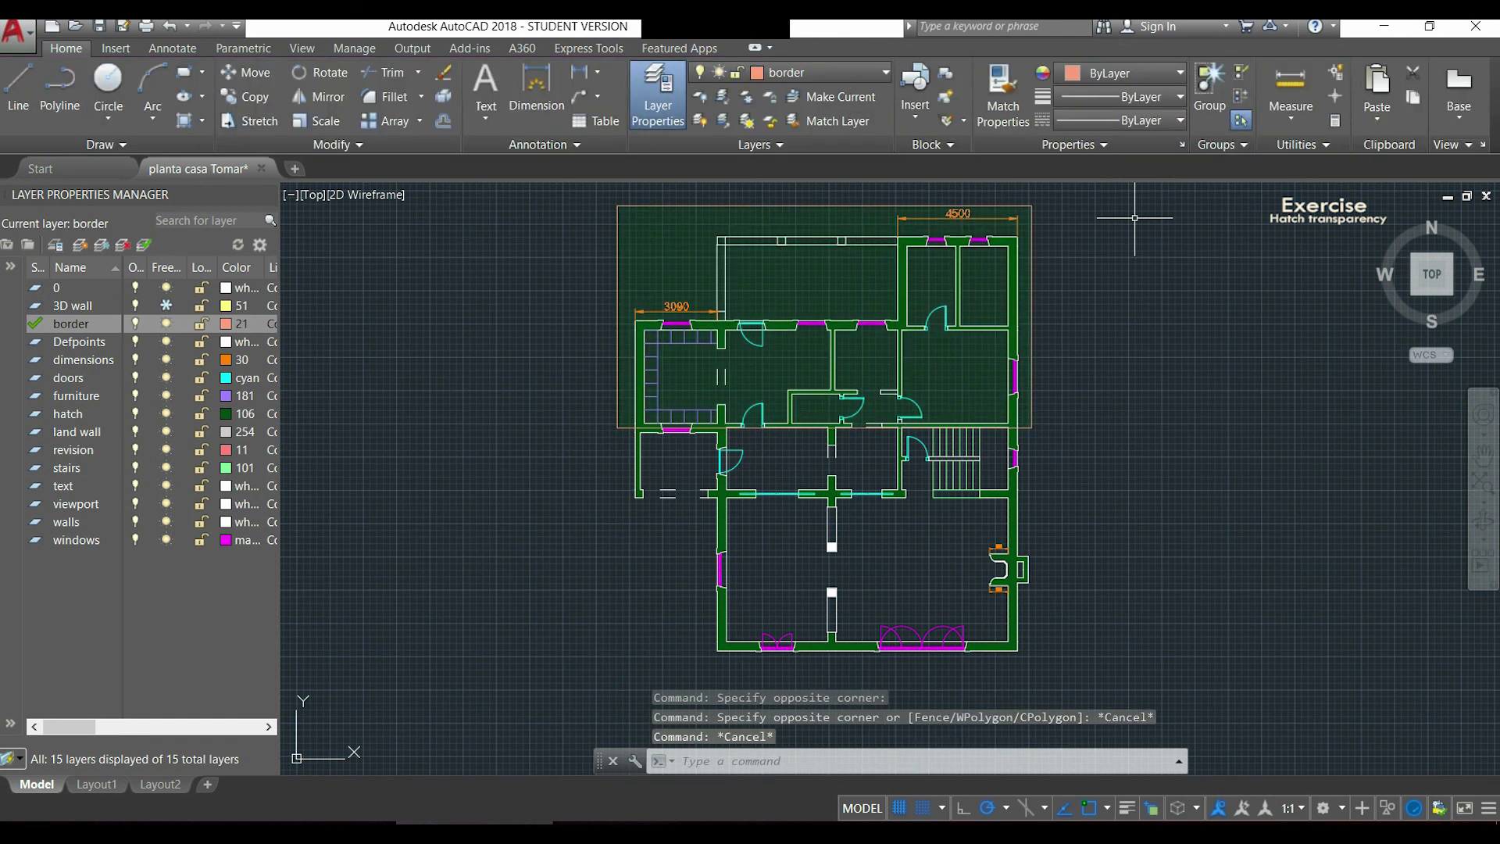